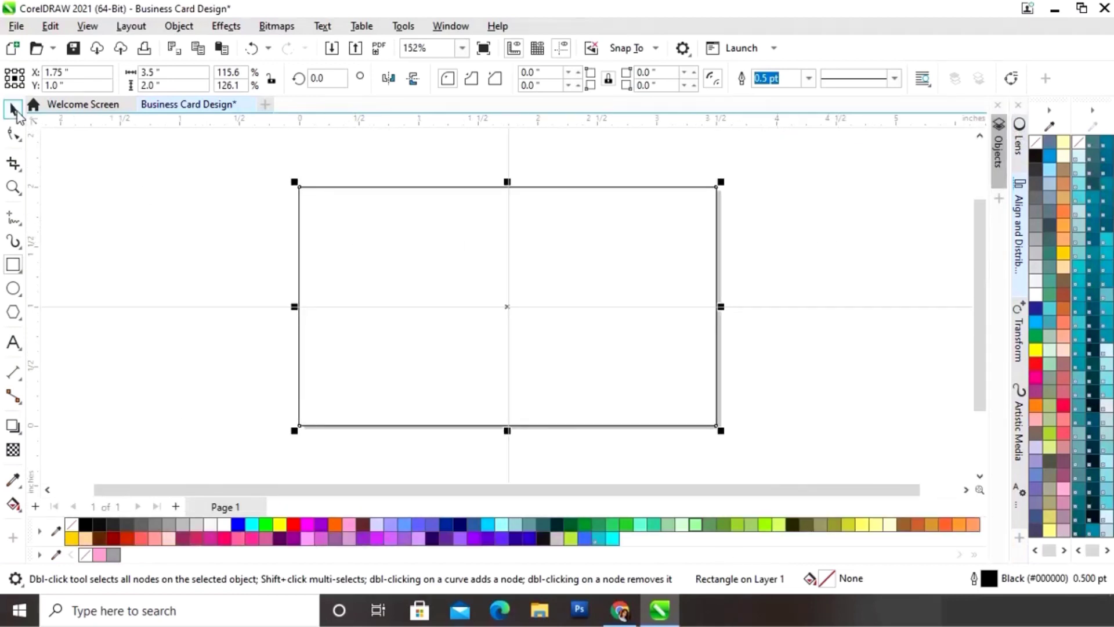
Step: Select the 3.5 × 2.0 inch card rectangle with the Pick tool
{"action": "left_click", "coordinate": [12, 109]}
{"action": "left_click", "coordinate": [807, 238]}
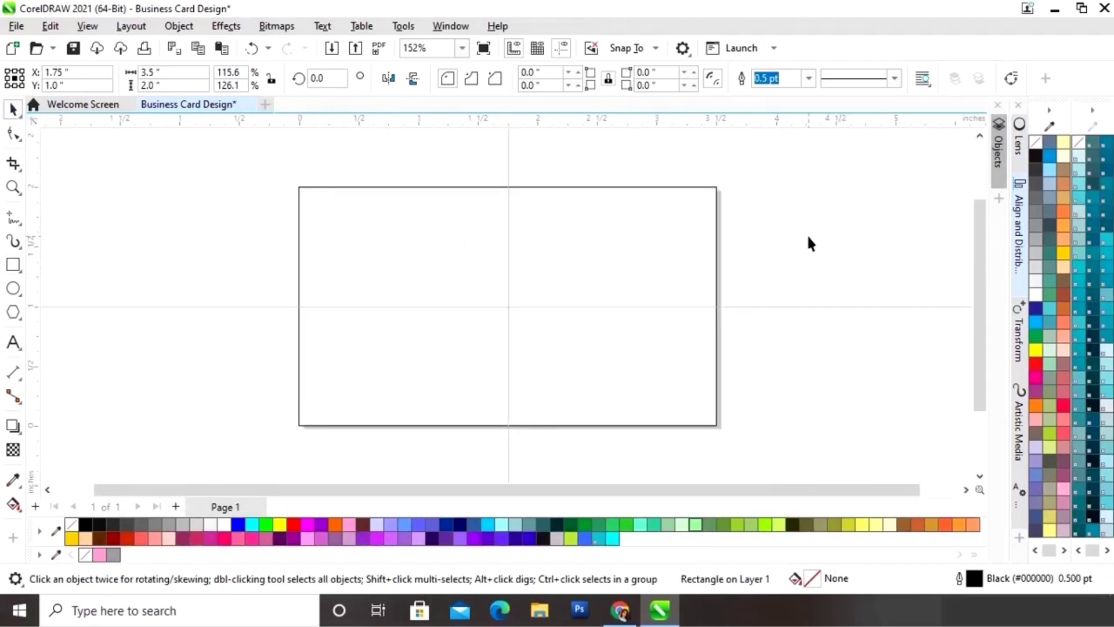
{"action": "left_click", "coordinate": [714, 282]}
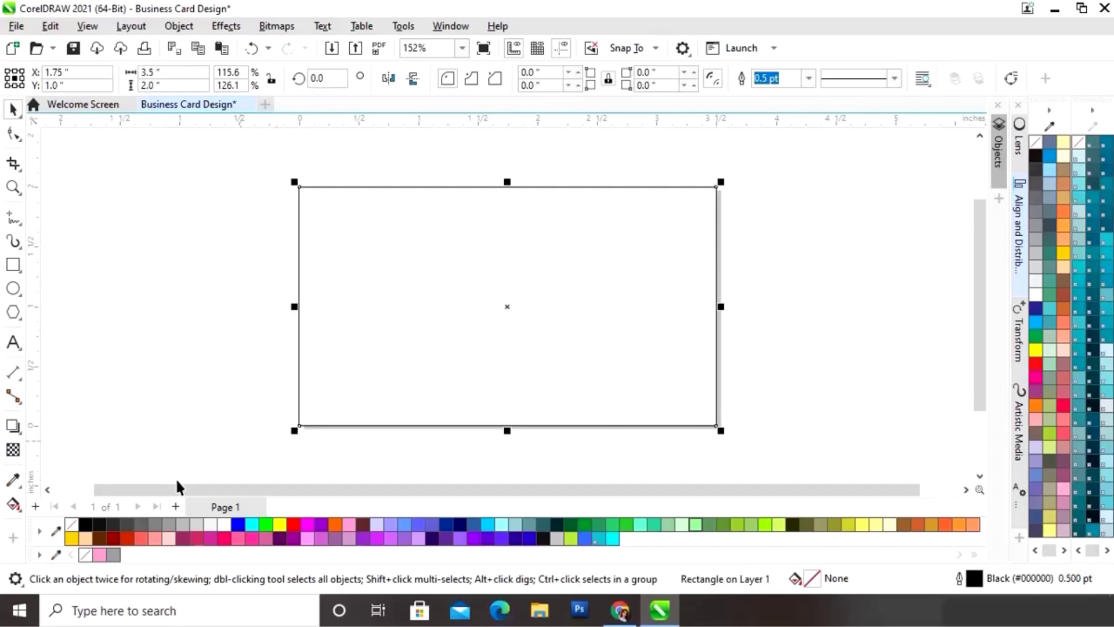
Step: Fill the card 40% grey without outline and add a white 3.5 × 0.267 inch middle band
{"action": "left_click", "coordinate": [113, 555]}
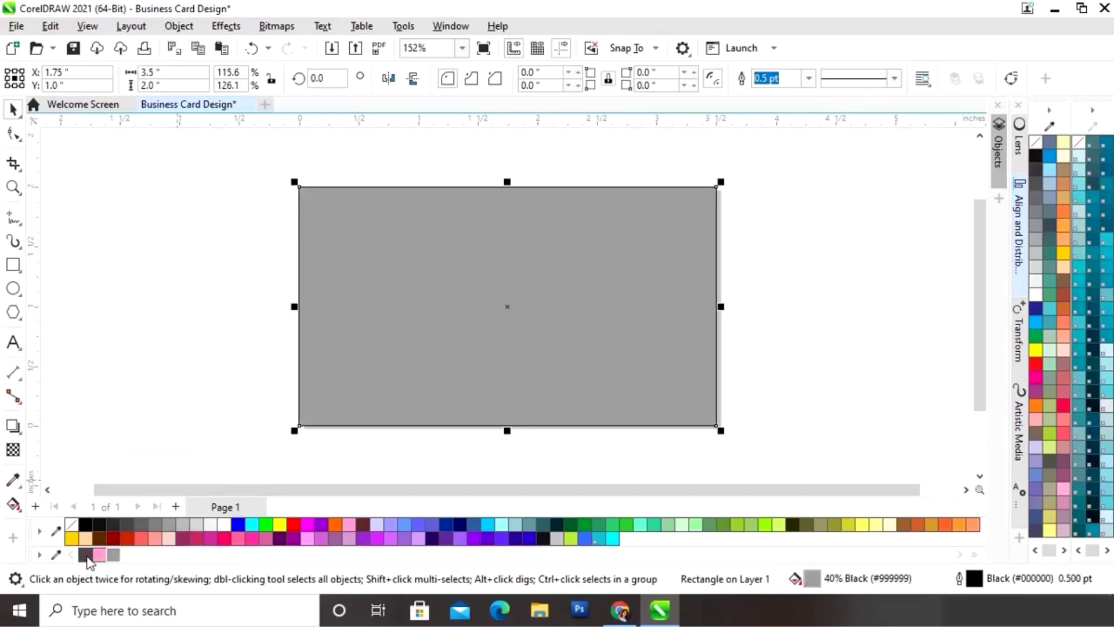
{"action": "right_click", "coordinate": [86, 555]}
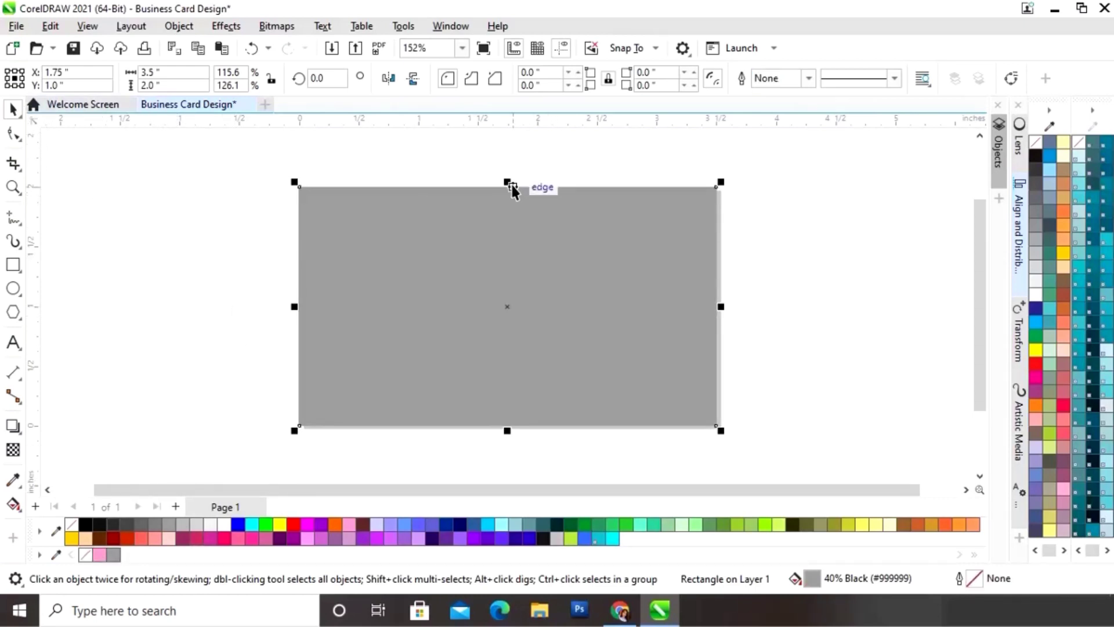
{"action": "left_click_drag", "start_coordinate": [507, 186], "coordinate": [506, 289]}
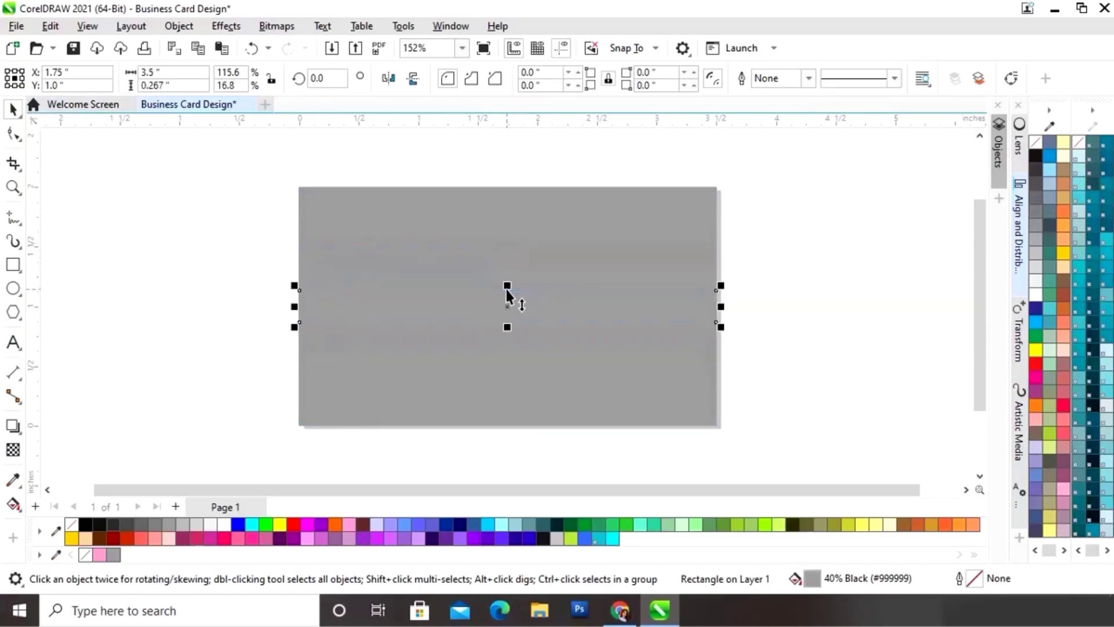
{"action": "left_click", "coordinate": [222, 524]}
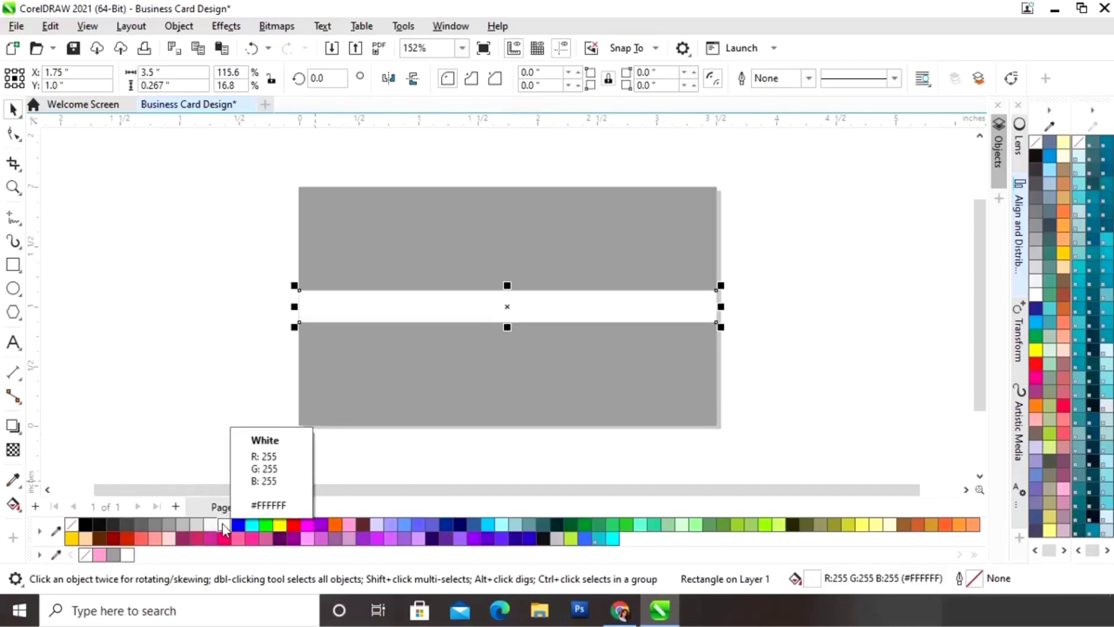
{"action": "left_click", "coordinate": [16, 290]}
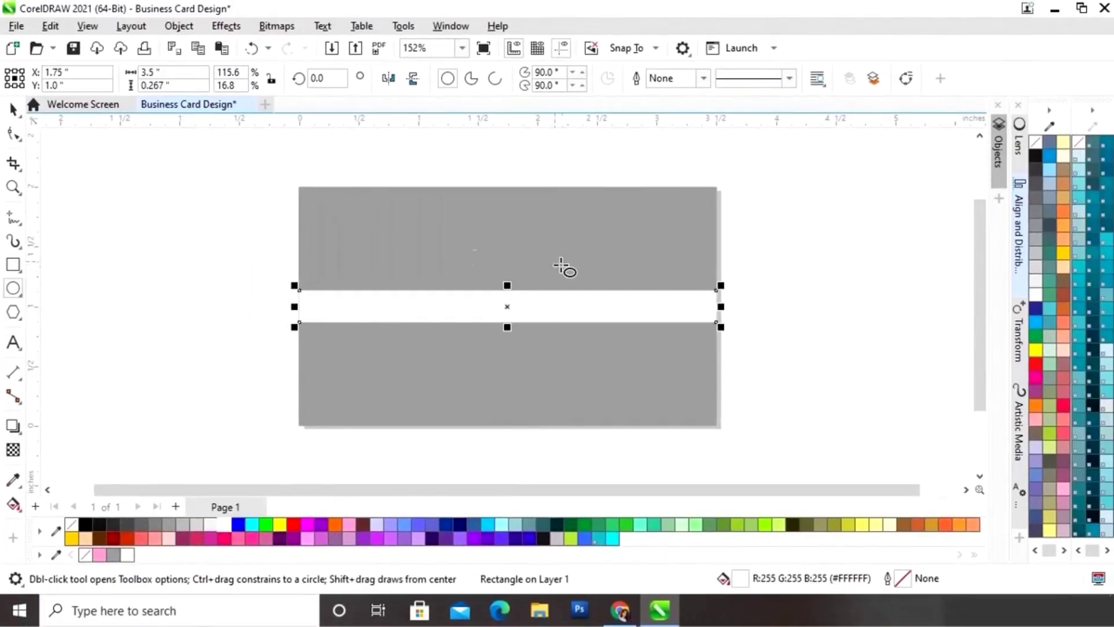
Step: Draw a circle over the card and size it to 1.5 × 1.5 inches
{"action": "left_click_drag", "start_coordinate": [587, 197], "coordinate": [726, 295]}
{"action": "left_click_drag", "start_coordinate": [525, 294], "coordinate": [602, 412]}
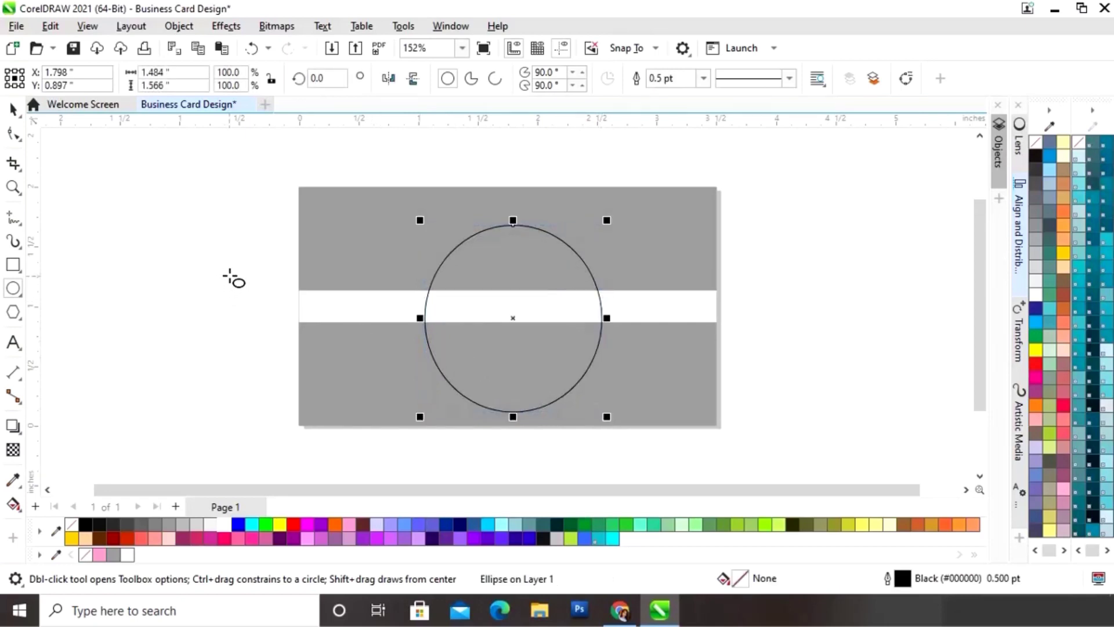
{"action": "double_click", "coordinate": [155, 72]}
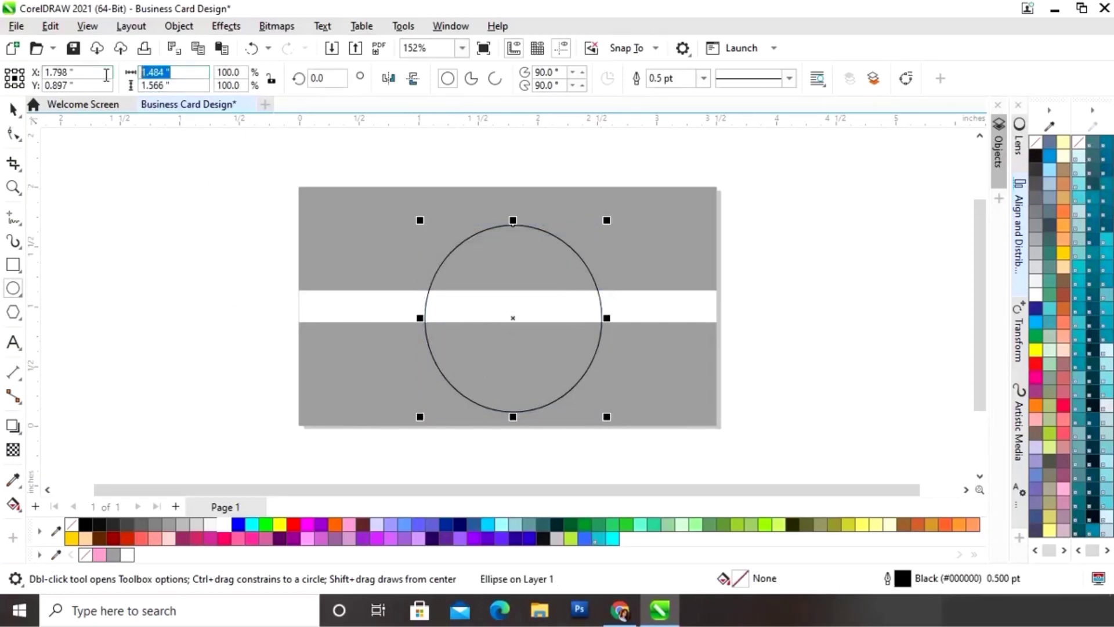
{"action": "type", "text": "1.5"}
{"action": "key", "text": "Tab"}
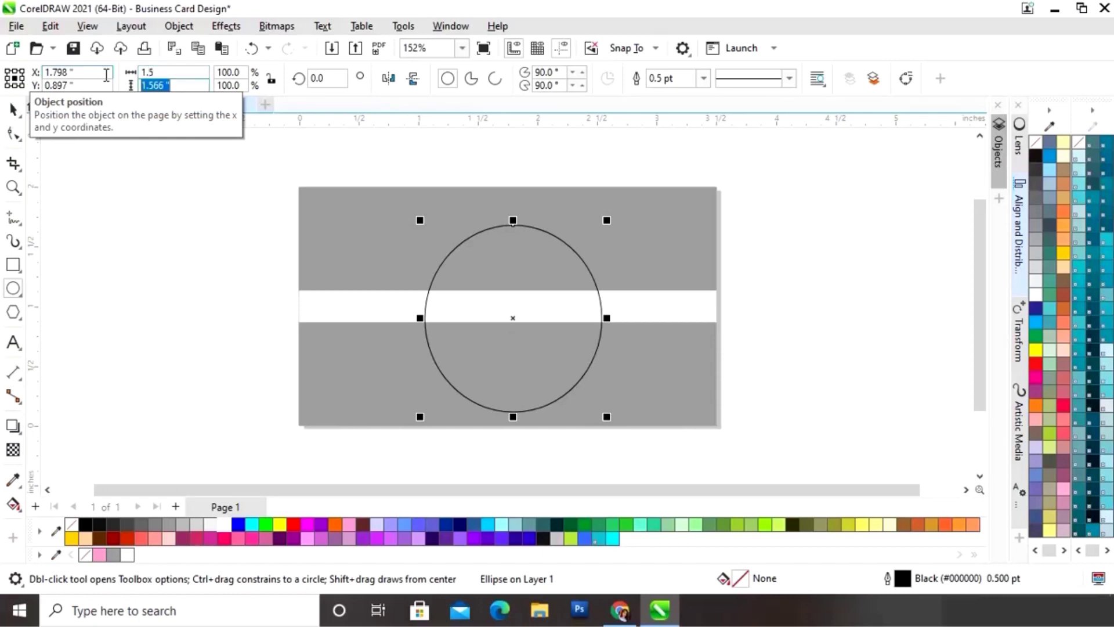
{"action": "type", "text": "1.5"}
{"action": "key", "text": "Return"}
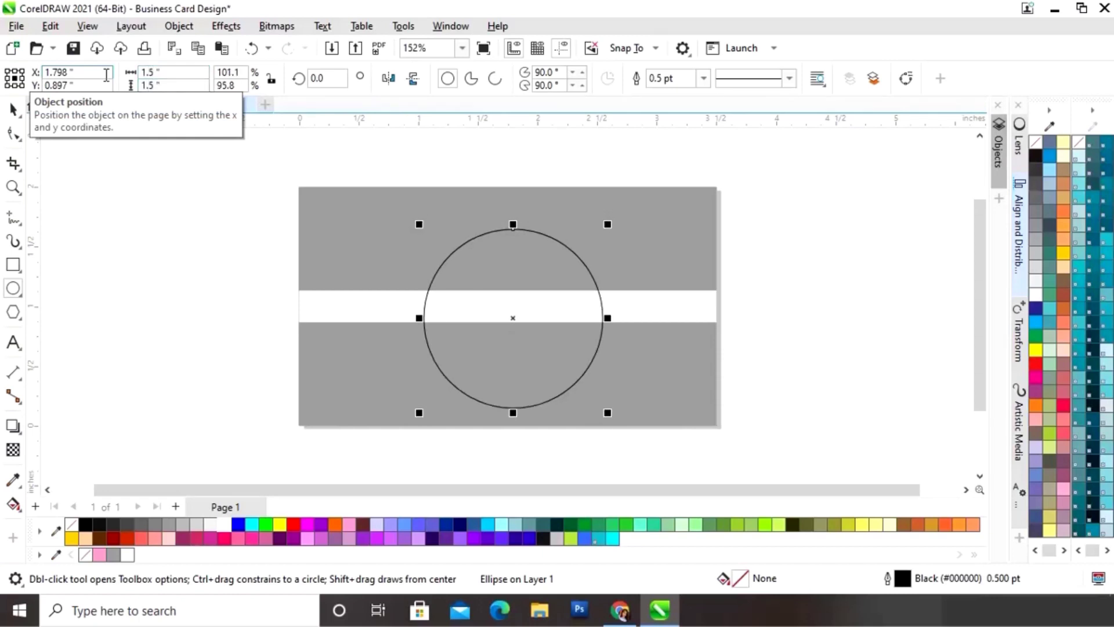
Step: Move the circle toward the centre and select the card, band and circle together
{"action": "key", "text": "space"}
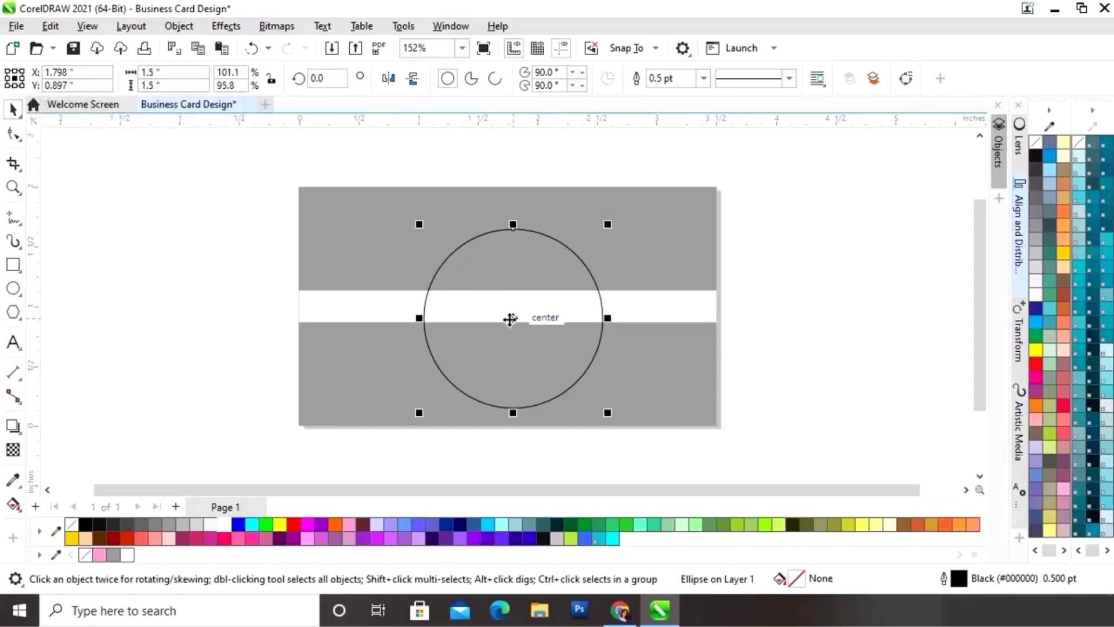
{"action": "left_click_drag", "start_coordinate": [510, 318], "coordinate": [511, 301]}
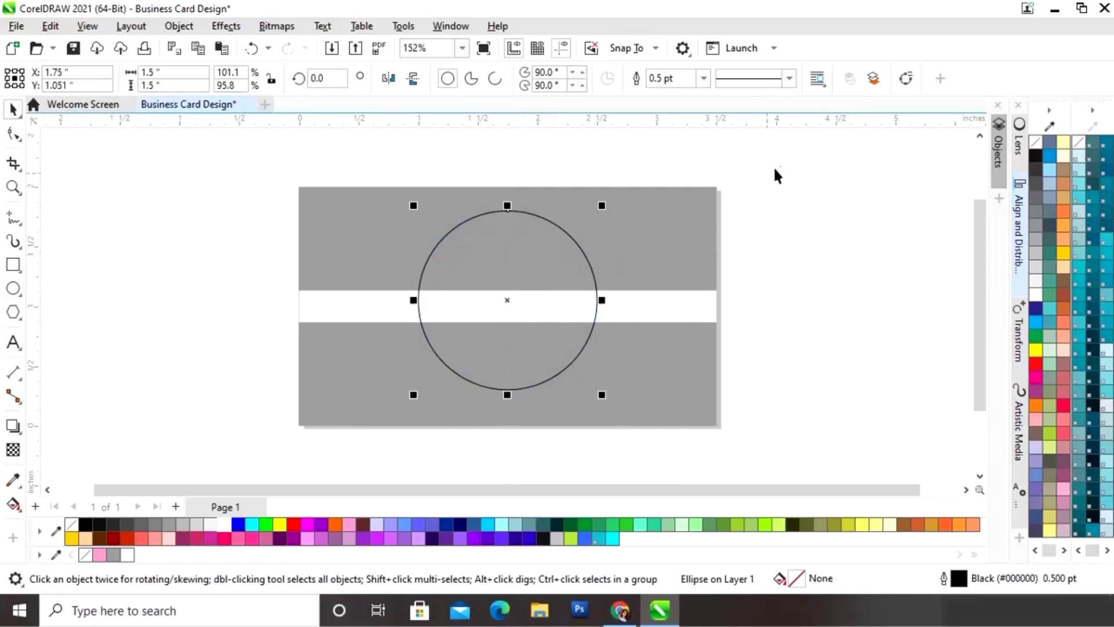
{"action": "left_click_drag", "start_coordinate": [777, 165], "coordinate": [418, 409]}
{"action": "left_click_drag", "start_coordinate": [268, 458], "coordinate": [268, 458]}
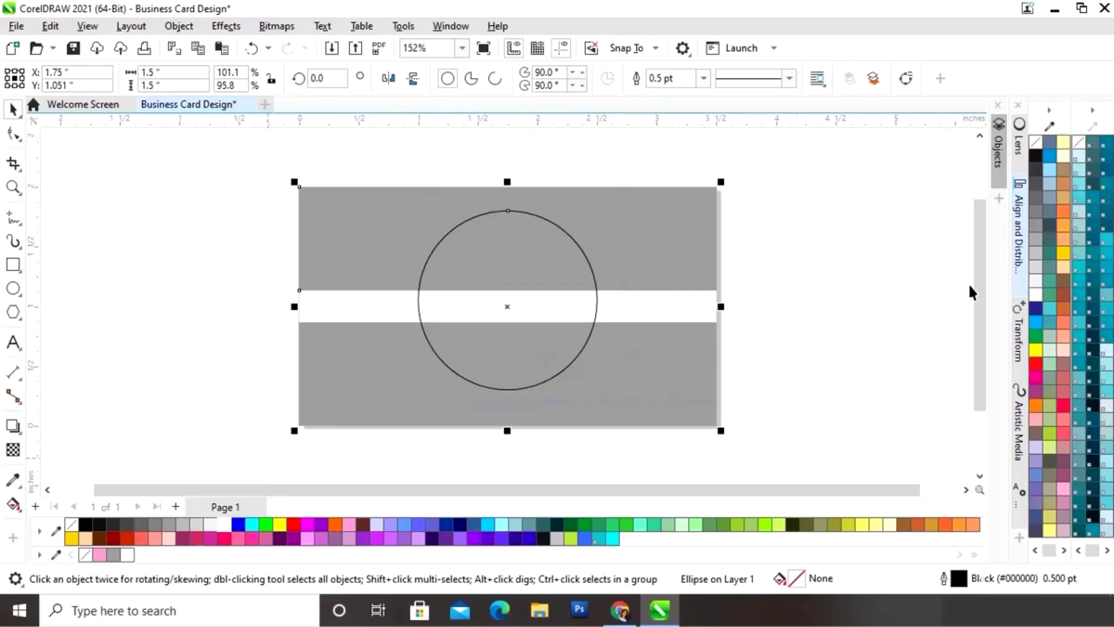
Step: Align the card, band and circle centres horizontally and vertically relative to the selected objects
{"action": "left_click", "coordinate": [1021, 232]}
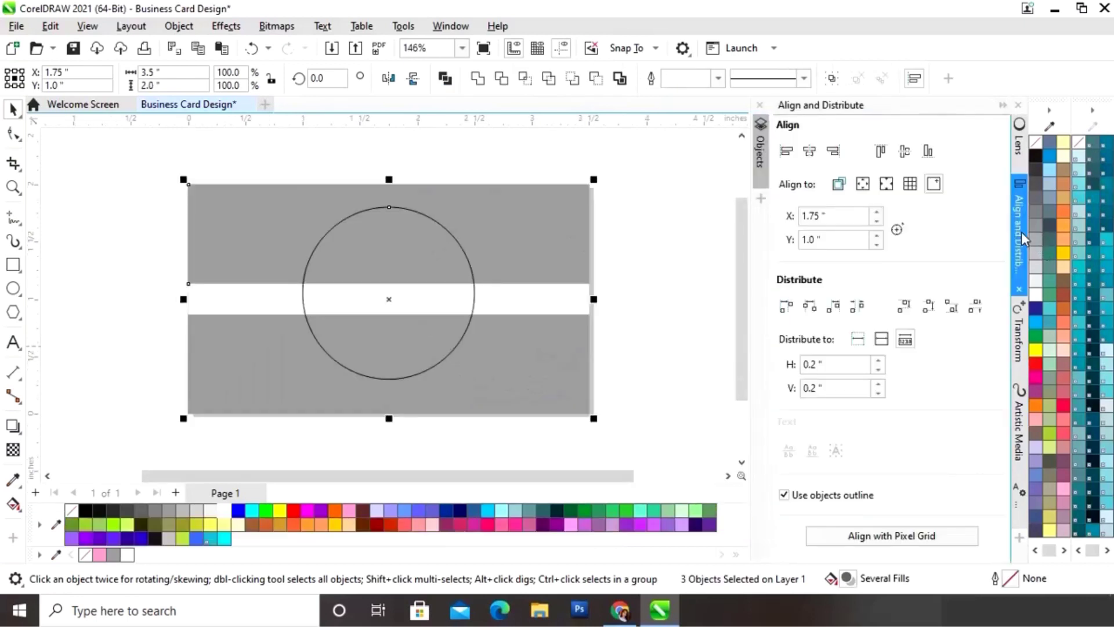
{"action": "left_click", "coordinate": [838, 184]}
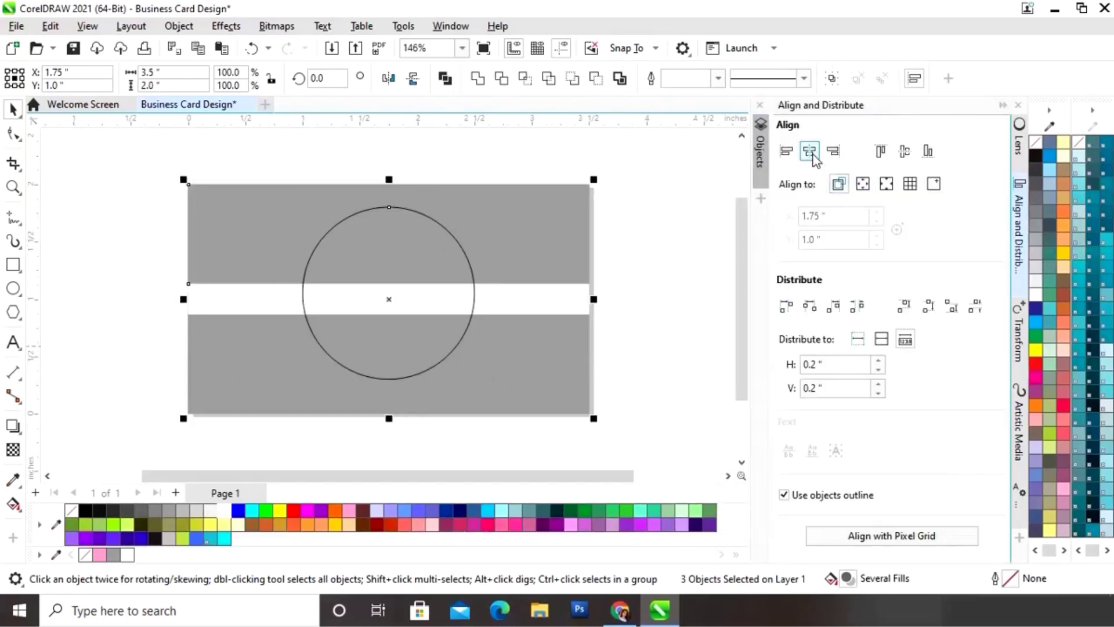
{"action": "left_click", "coordinate": [904, 152]}
{"action": "left_click", "coordinate": [1001, 105]}
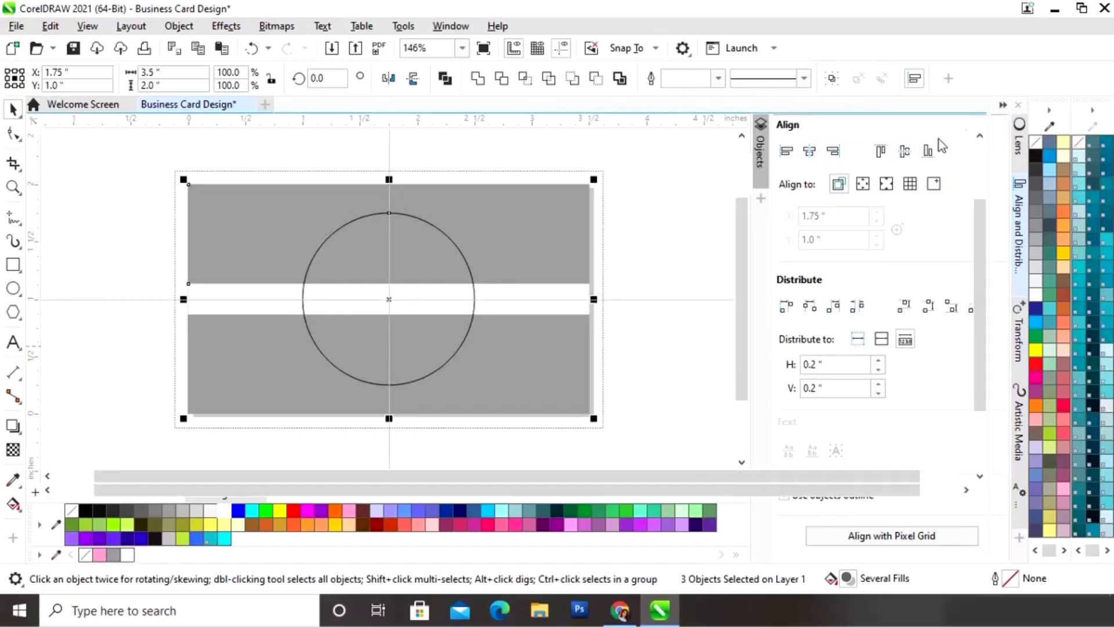
{"action": "left_click", "coordinate": [794, 242]}
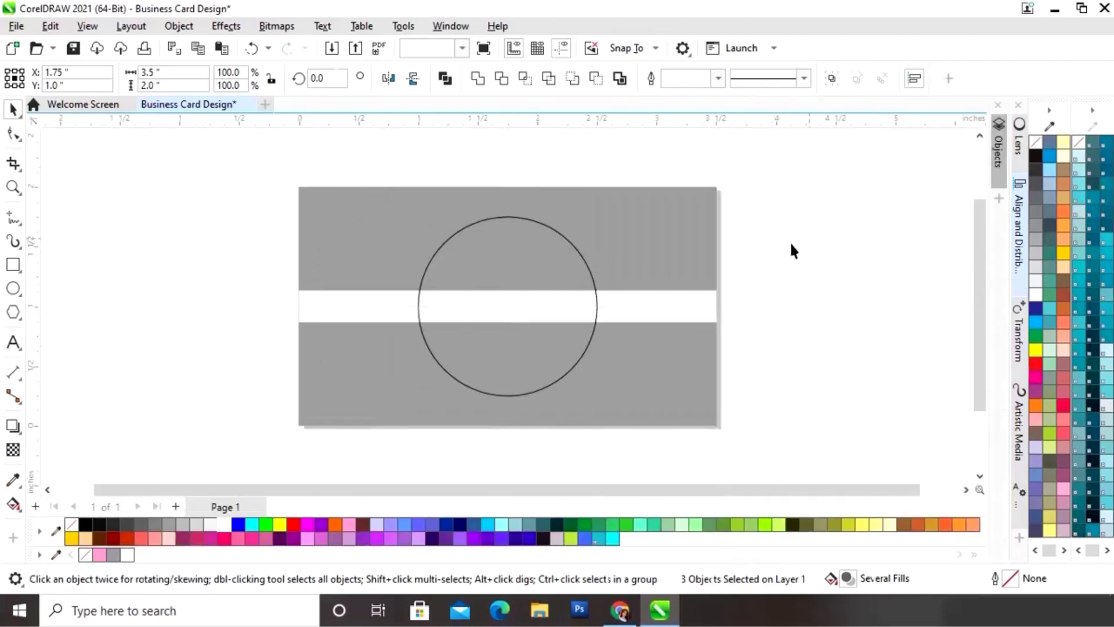
Step: Fill the 1.5-inch circle white and remove its outline
{"action": "left_click", "coordinate": [589, 270]}
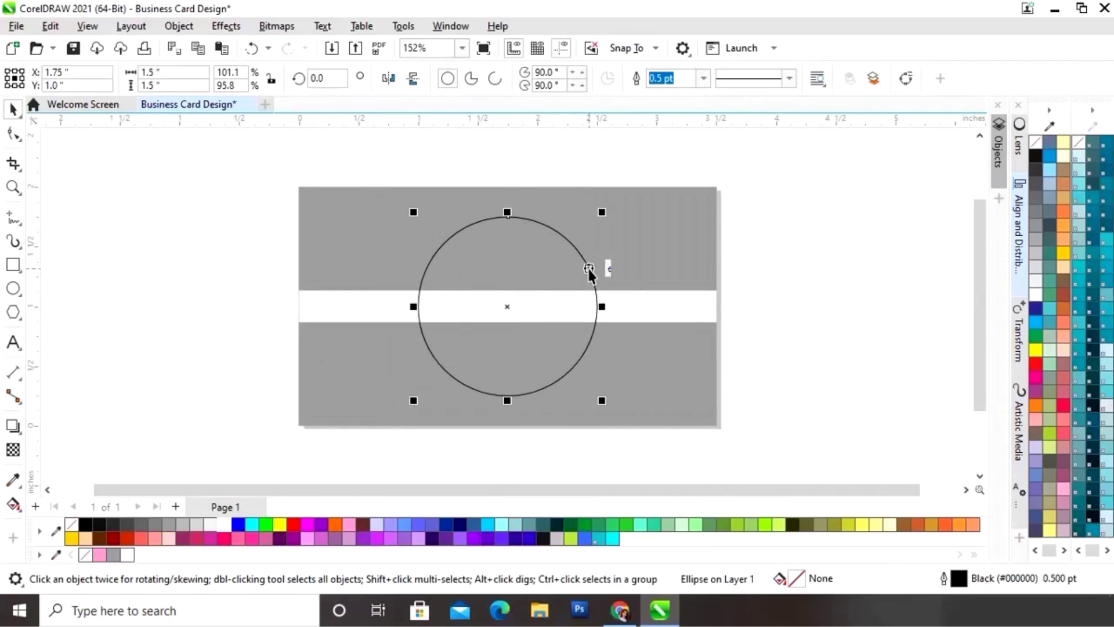
{"action": "left_click", "coordinate": [127, 555]}
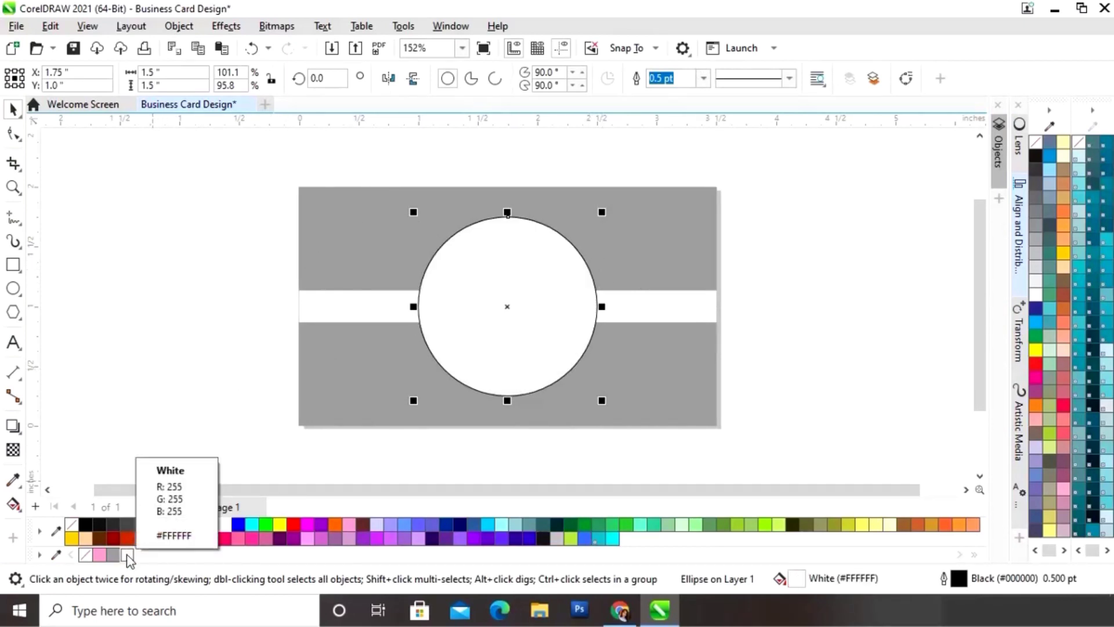
{"action": "right_click", "coordinate": [87, 556]}
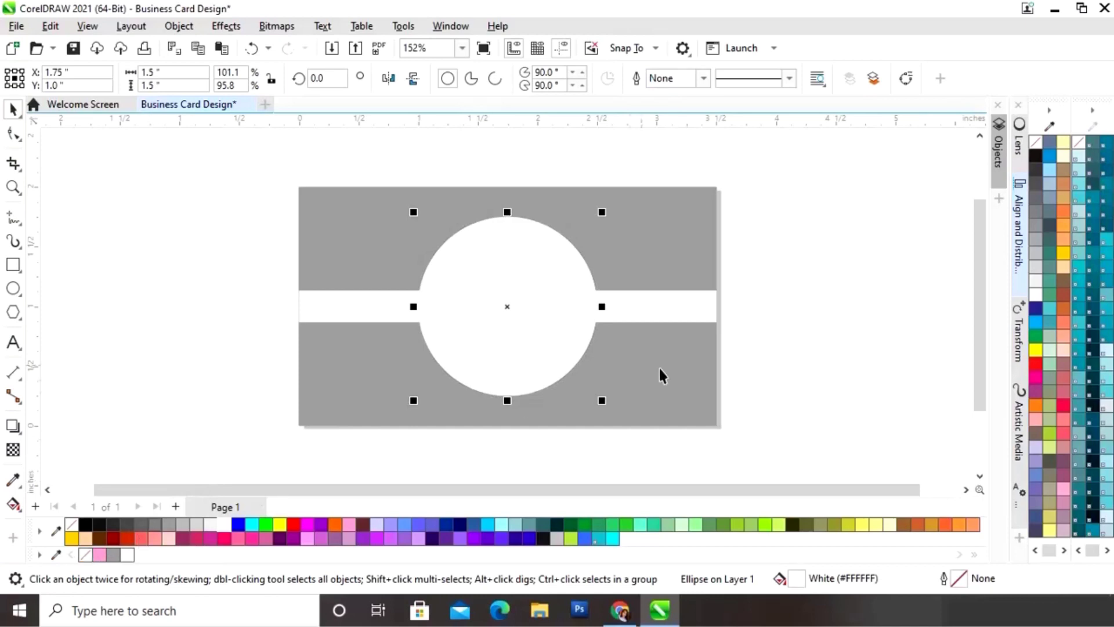
{"action": "left_click", "coordinate": [822, 267]}
Step: Nest a 1.306-inch black circle and a 1.155-inch pink circle inside the white one
{"action": "left_click", "coordinate": [563, 293]}
{"action": "left_click_drag", "start_coordinate": [602, 212], "coordinate": [588, 228]}
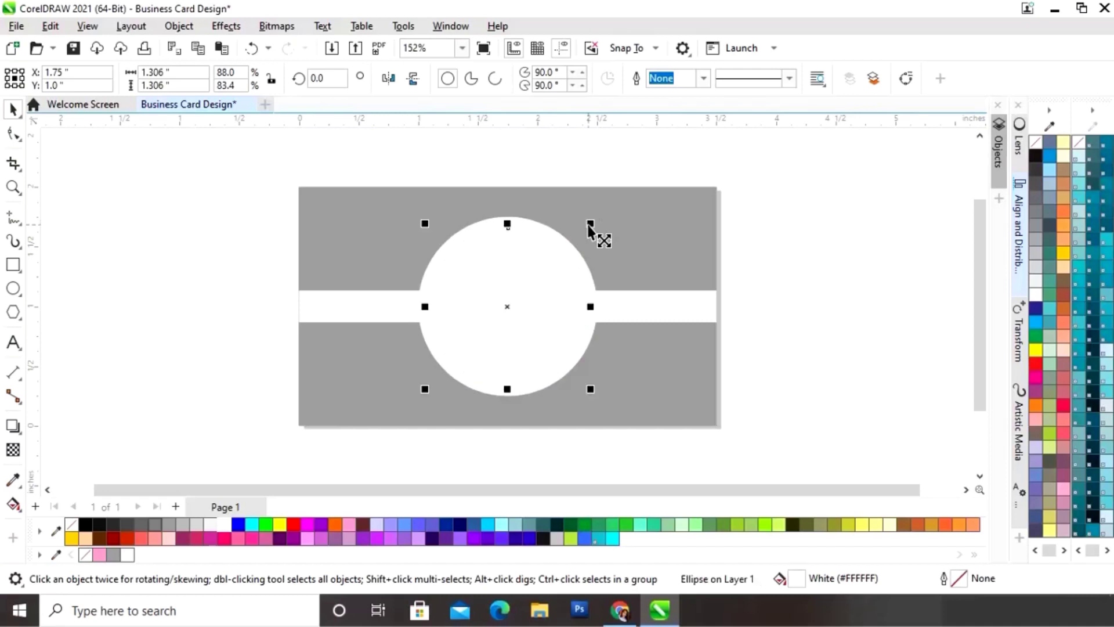
{"action": "left_click", "coordinate": [86, 525]}
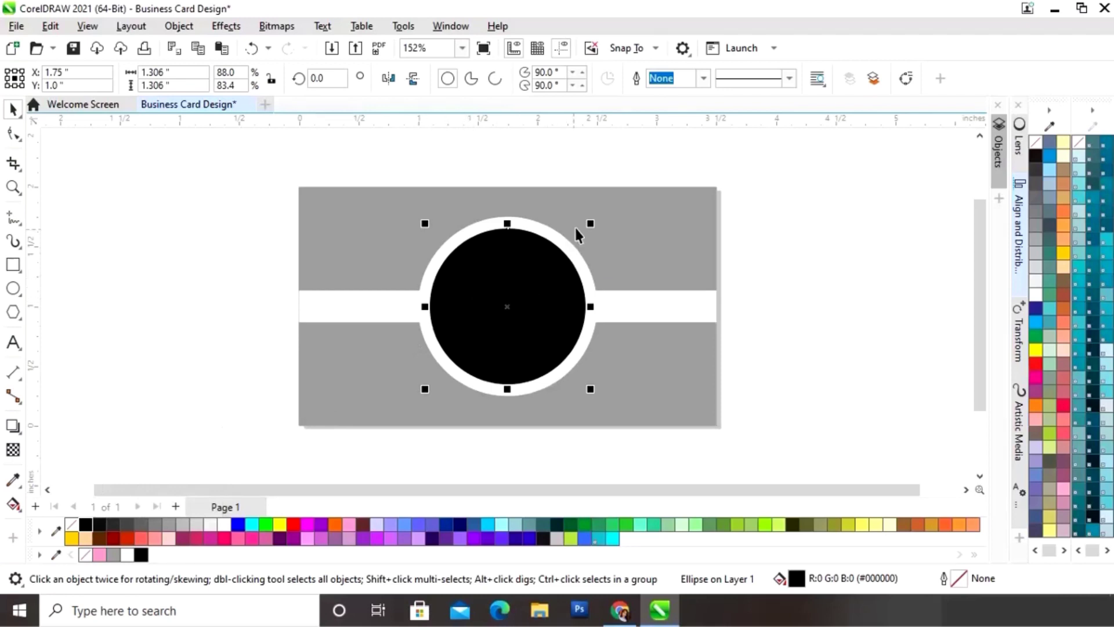
{"action": "left_click_drag", "start_coordinate": [590, 223], "coordinate": [581, 233]}
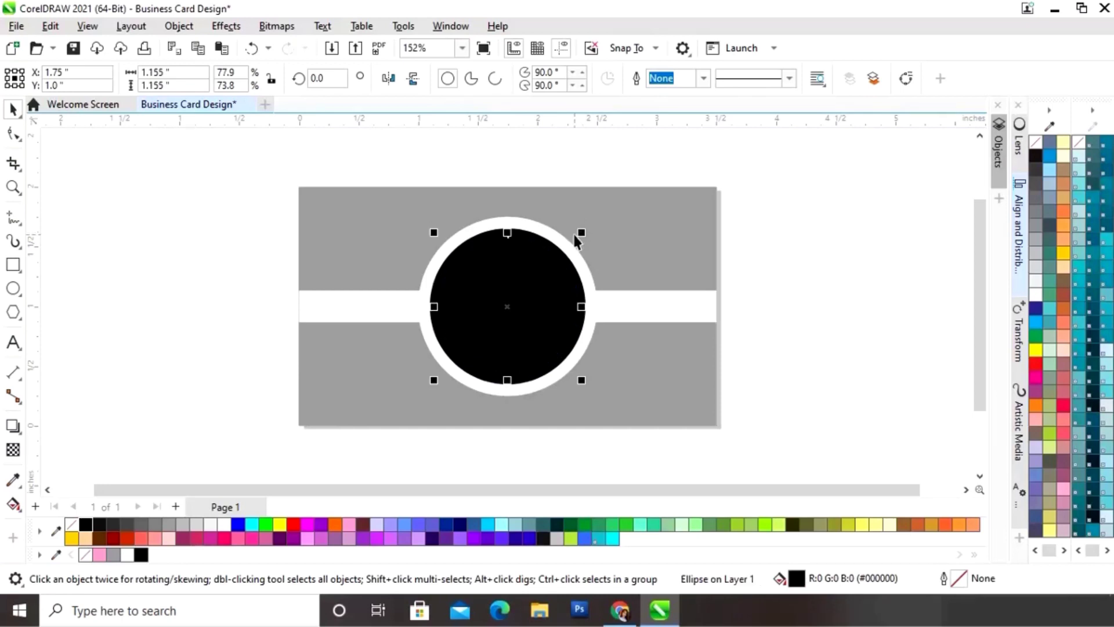
{"action": "left_click", "coordinate": [99, 555]}
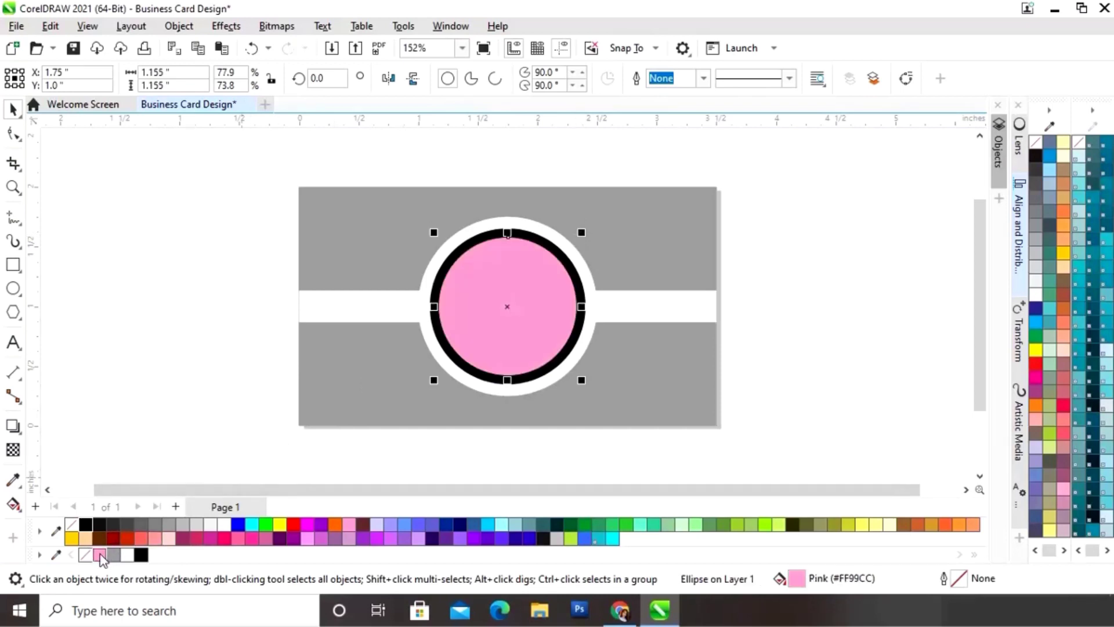
{"action": "left_click", "coordinate": [177, 386]}
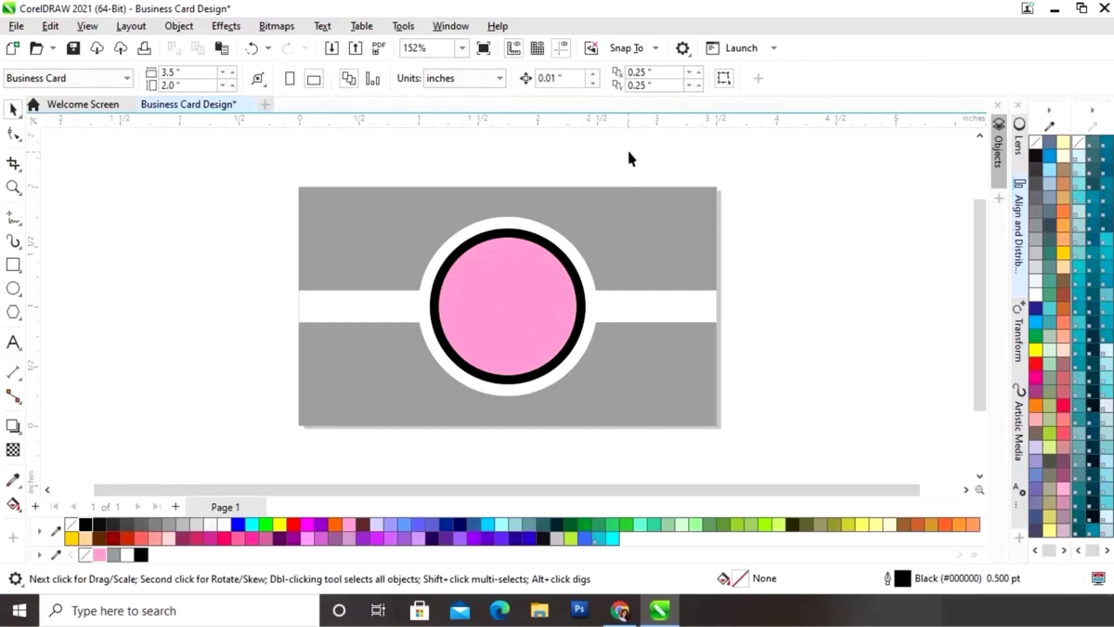
Step: Group the white, black and pink circles into one 1.5-inch object and select it
{"action": "left_click_drag", "start_coordinate": [432, 399], "coordinate": [397, 416]}
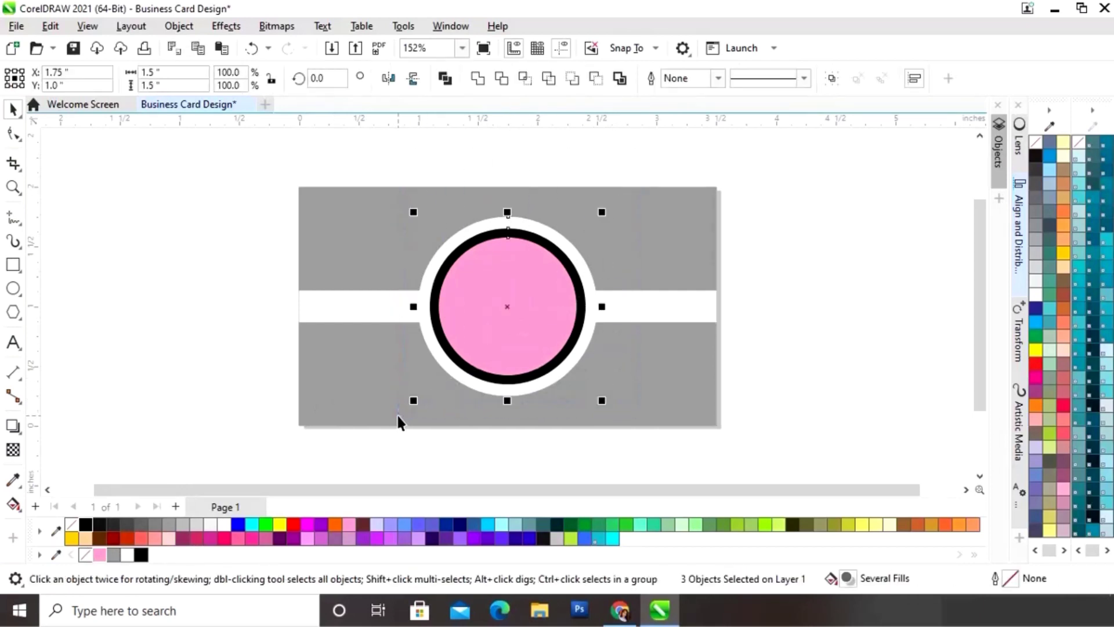
{"action": "right_click", "coordinate": [510, 344]}
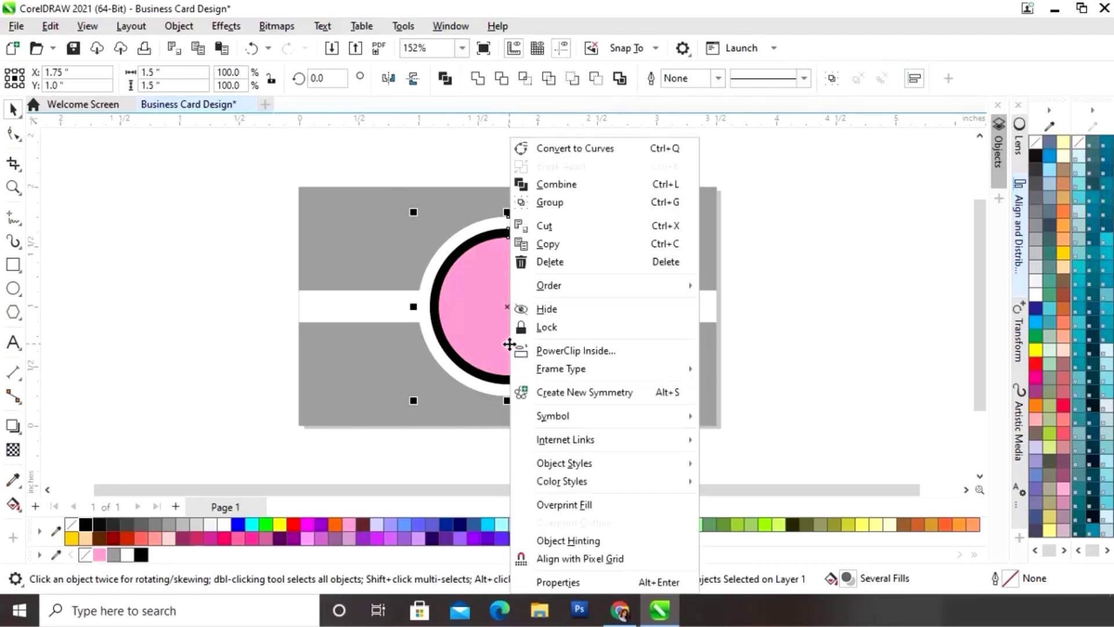
{"action": "left_click", "coordinate": [576, 202]}
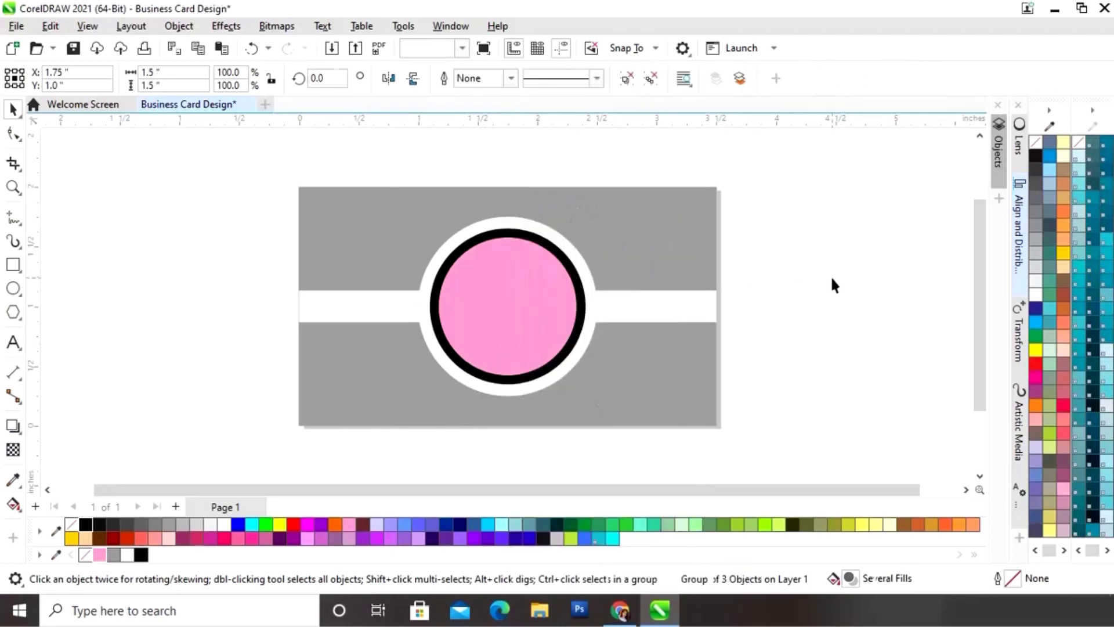
{"action": "left_click", "coordinate": [494, 308]}
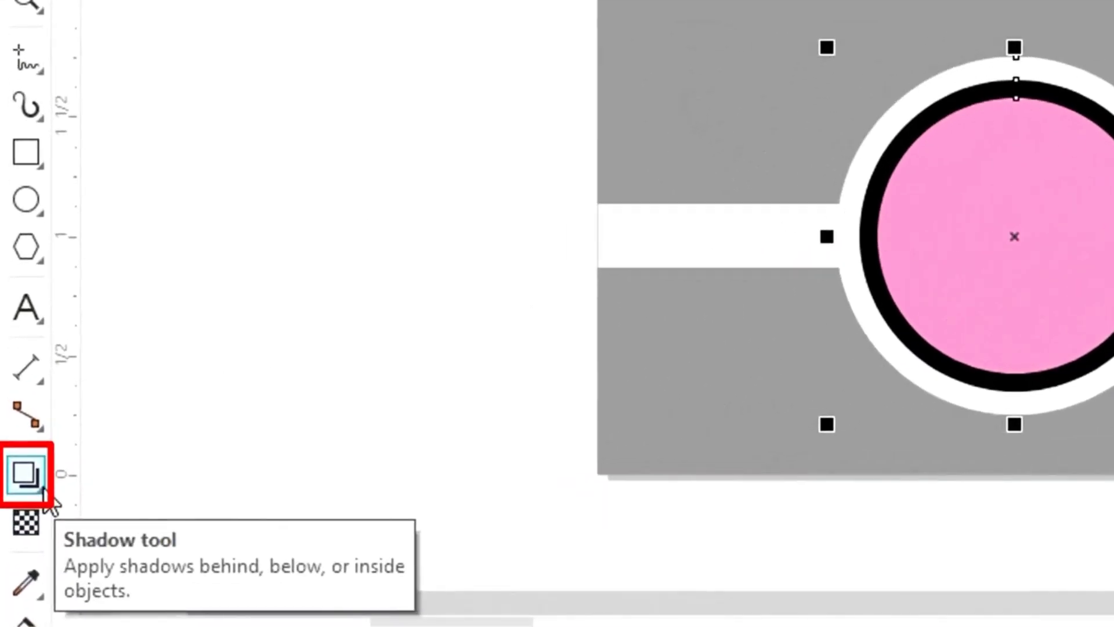
Step: Cast a drop shadow downward from the grouped circles with the Shadow tool
{"action": "left_click", "coordinate": [44, 490]}
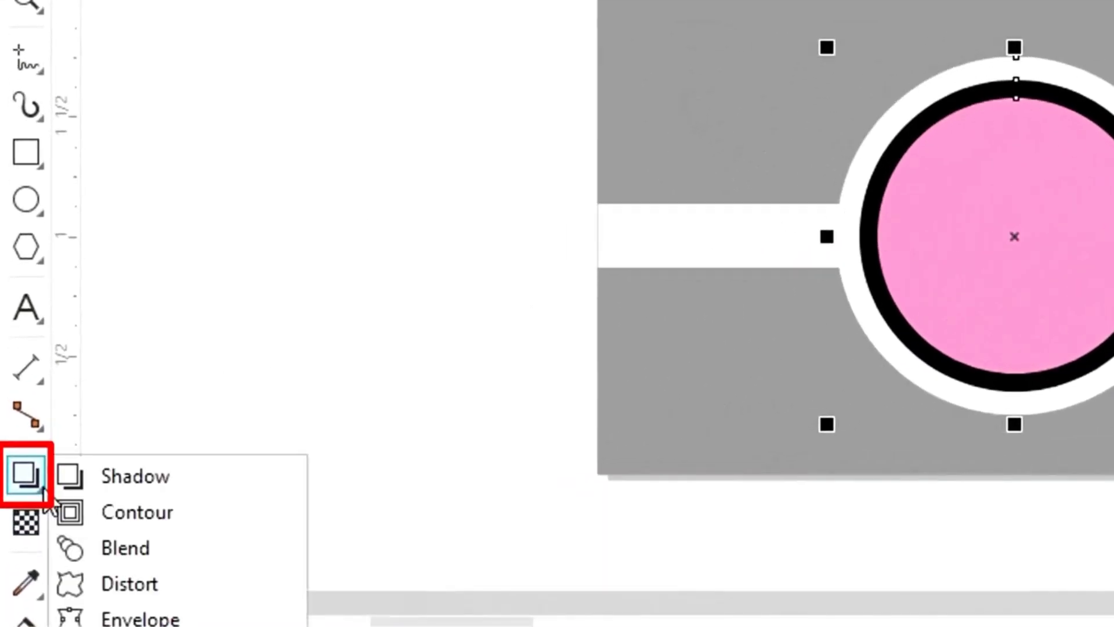
{"action": "left_click", "coordinate": [114, 479]}
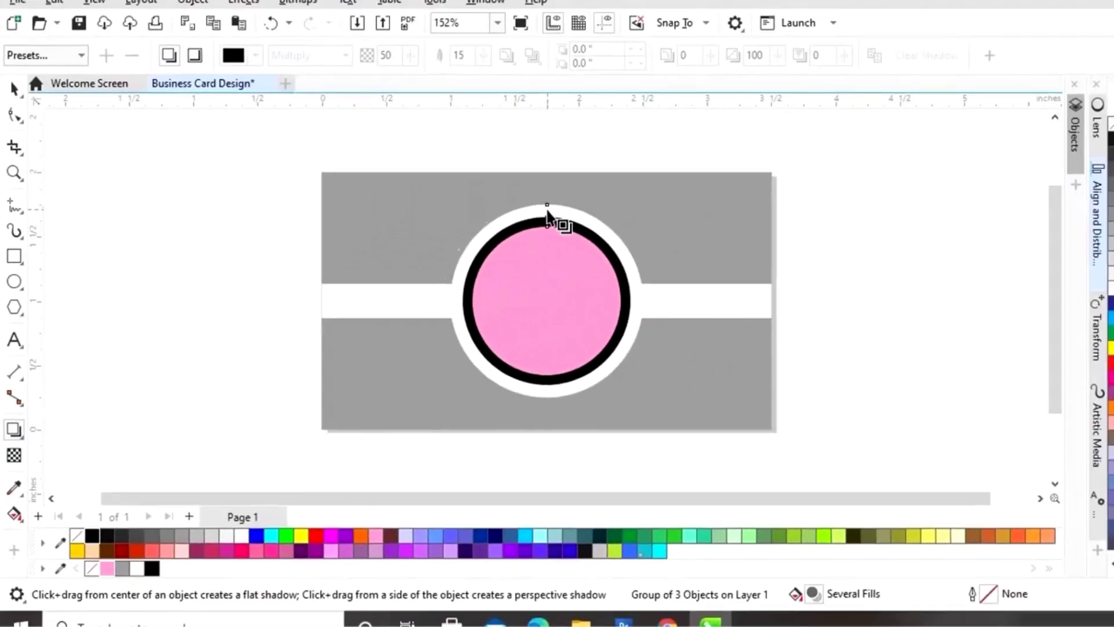
{"action": "left_click_drag", "start_coordinate": [1014, 59], "coordinate": [1013, 87]}
{"action": "left_click_drag", "start_coordinate": [507, 230], "coordinate": [506, 404]}
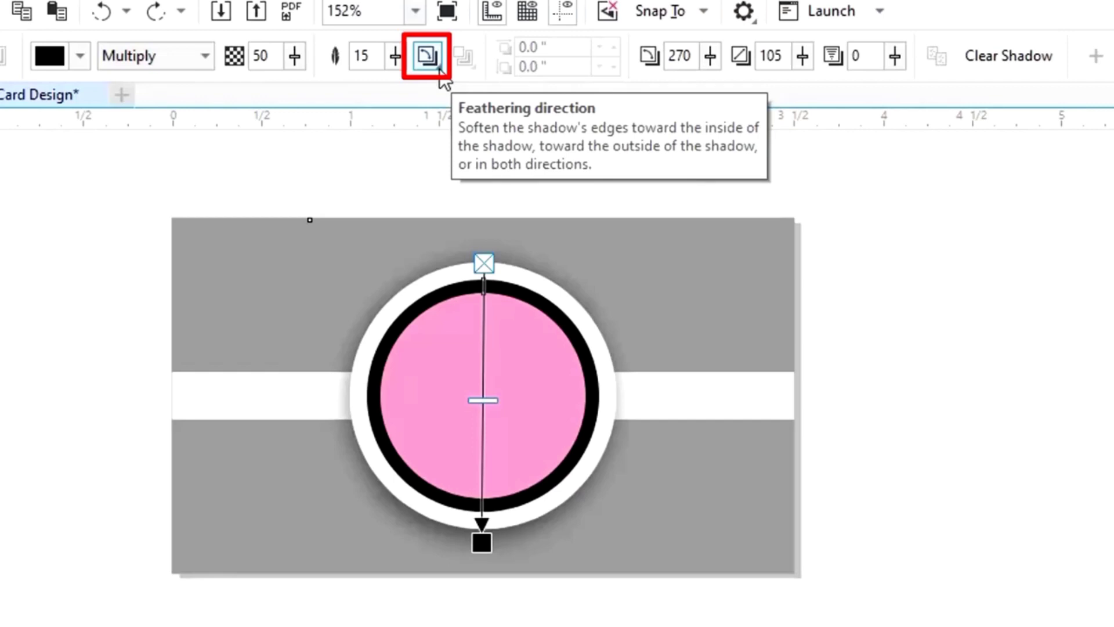
Step: Set the shadow's feathering direction to Middle and its stretch to 100
{"action": "left_click", "coordinate": [439, 69]}
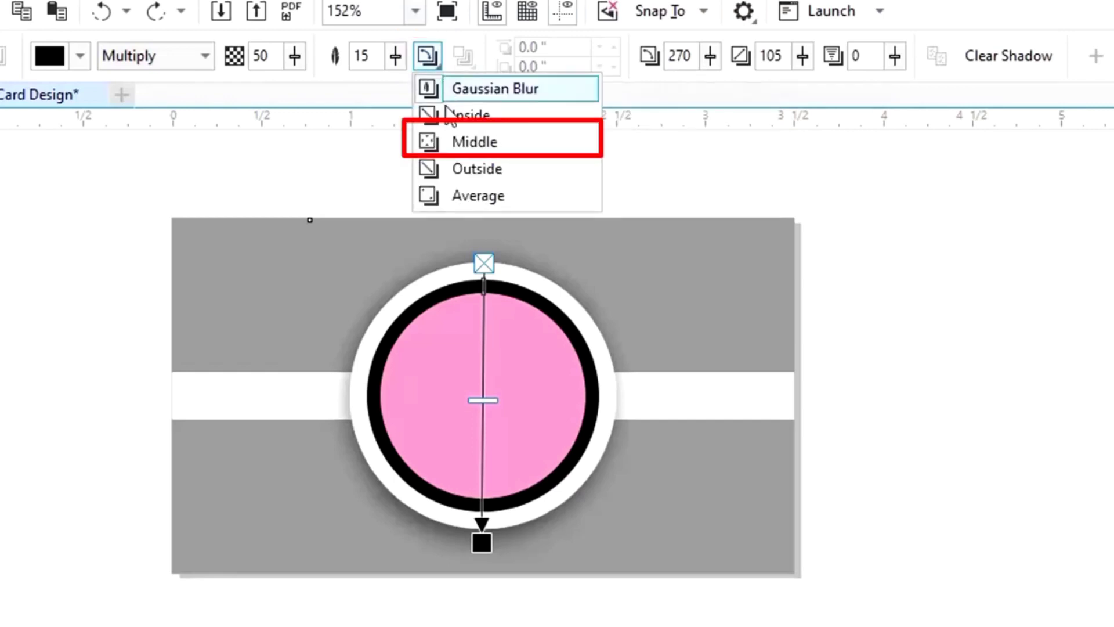
{"action": "left_click", "coordinate": [456, 144]}
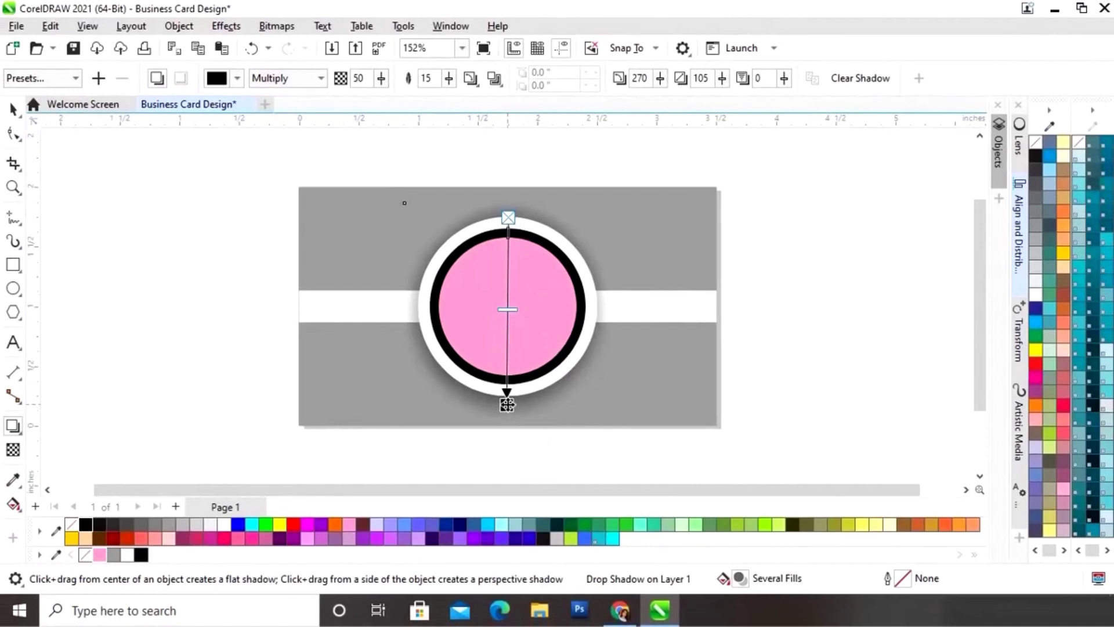
{"action": "left_click_drag", "start_coordinate": [507, 401], "coordinate": [508, 397]}
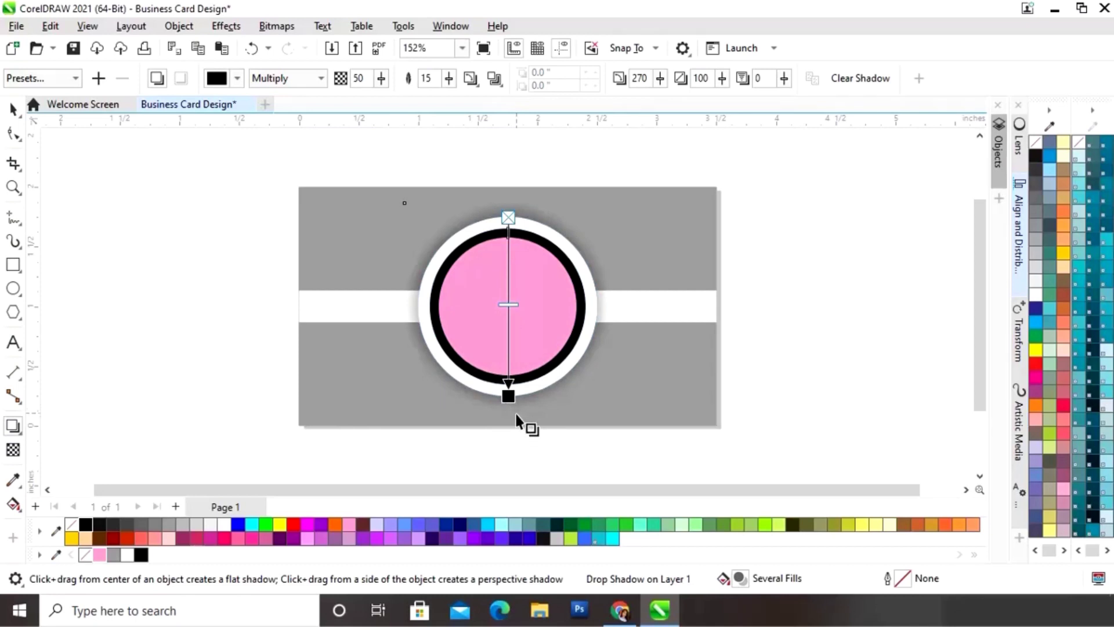
{"action": "left_click", "coordinate": [13, 109]}
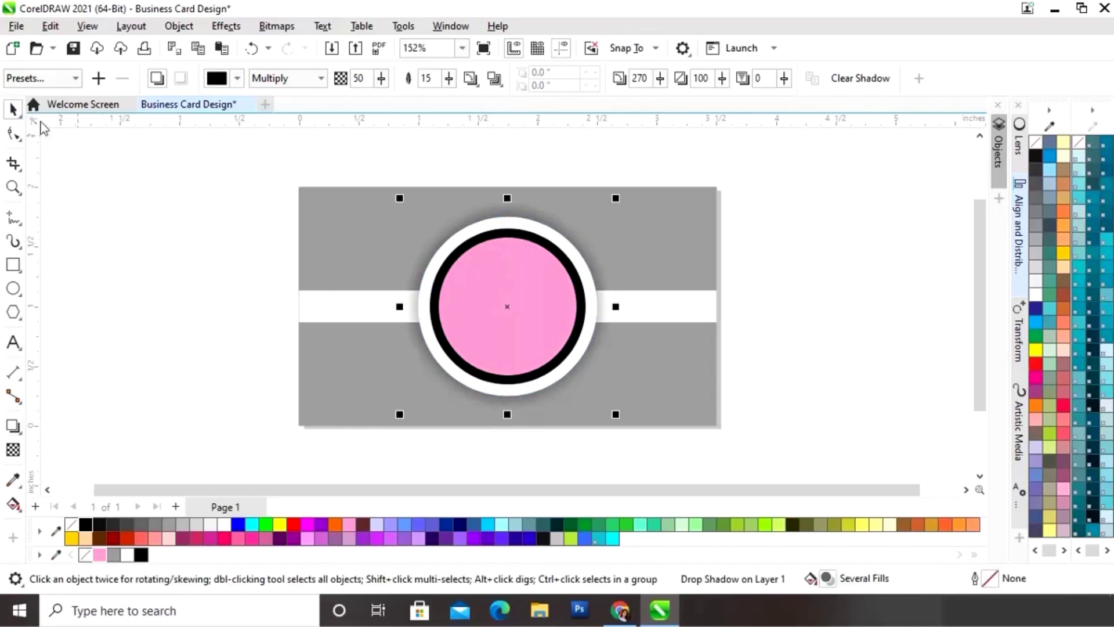
{"action": "left_click", "coordinate": [826, 313]}
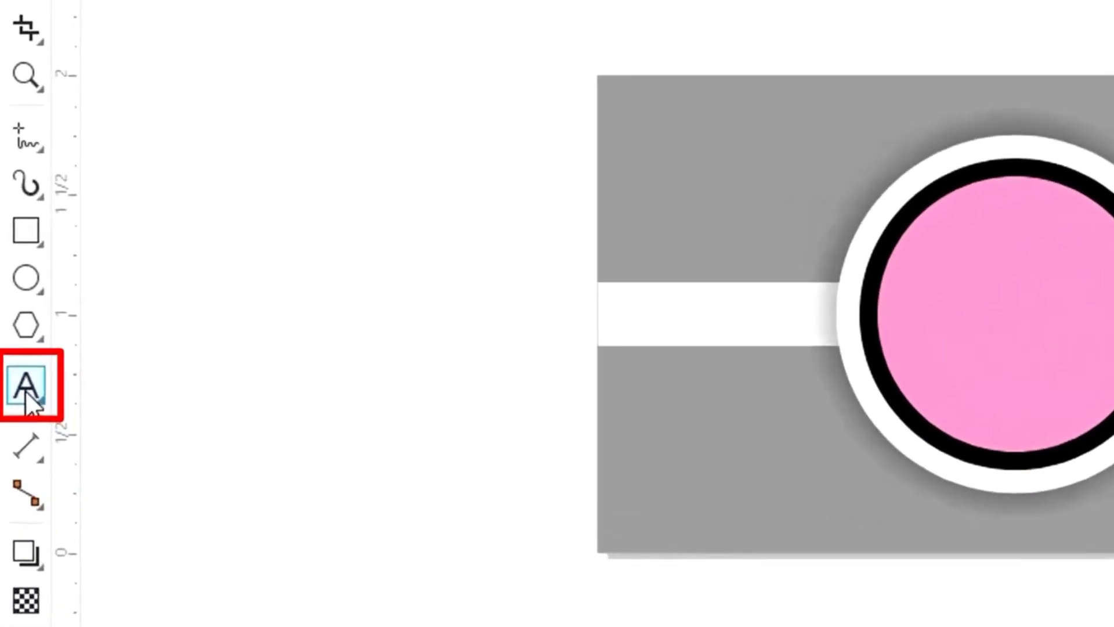
Step: Type a letter M in the Windsor BT font beside the card
{"action": "left_click", "coordinate": [26, 390]}
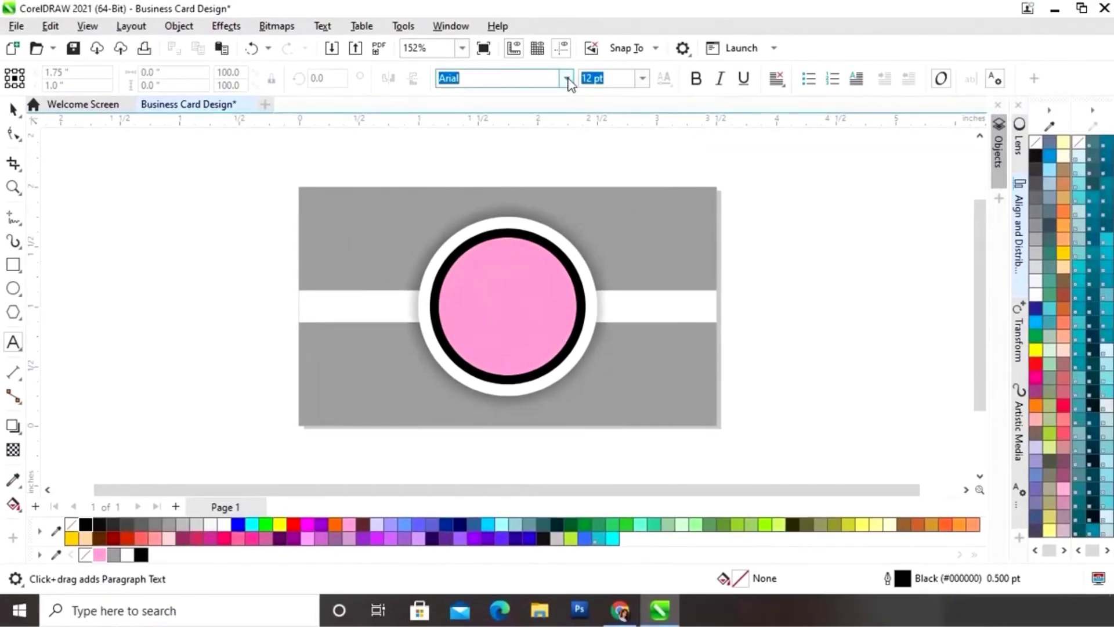
{"action": "left_click", "coordinate": [567, 79]}
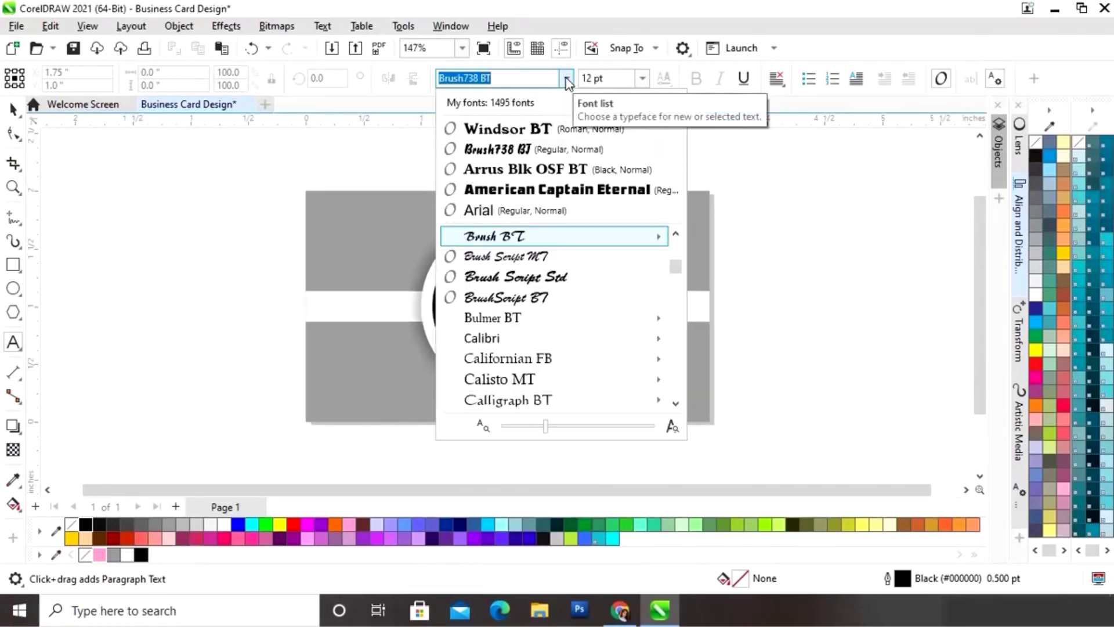
{"action": "left_click", "coordinate": [548, 129]}
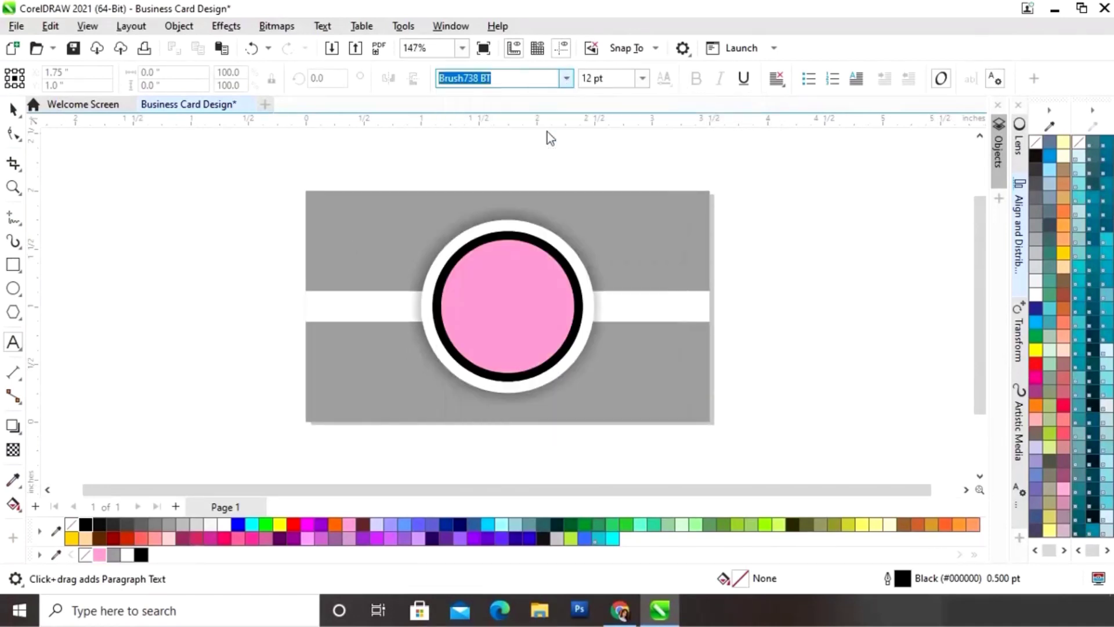
{"action": "left_click", "coordinate": [142, 305]}
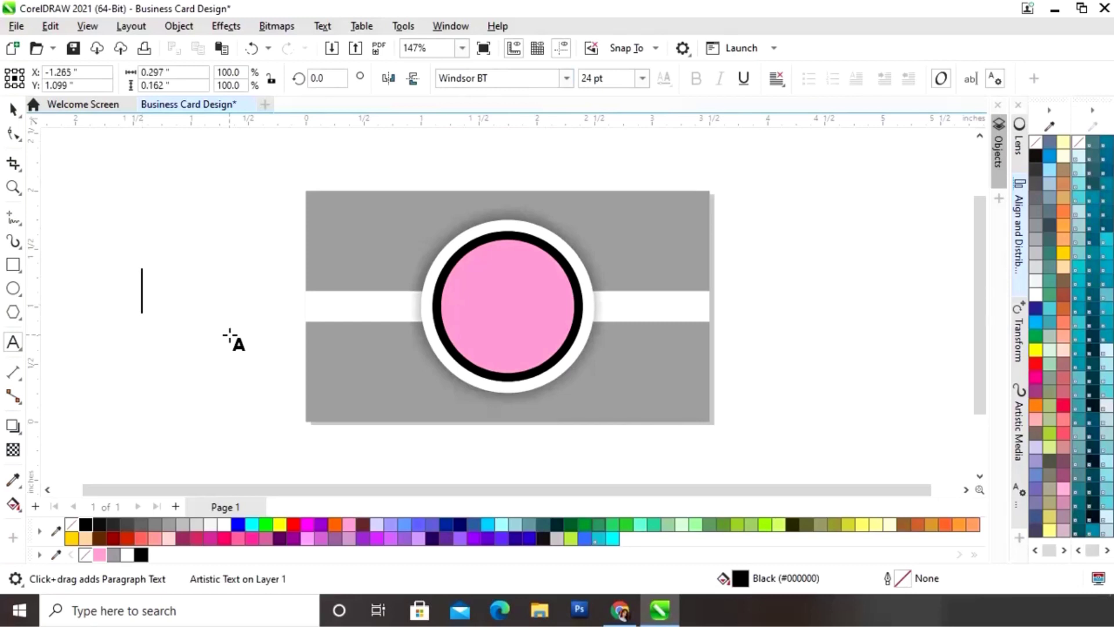
{"action": "type", "text": "M"}
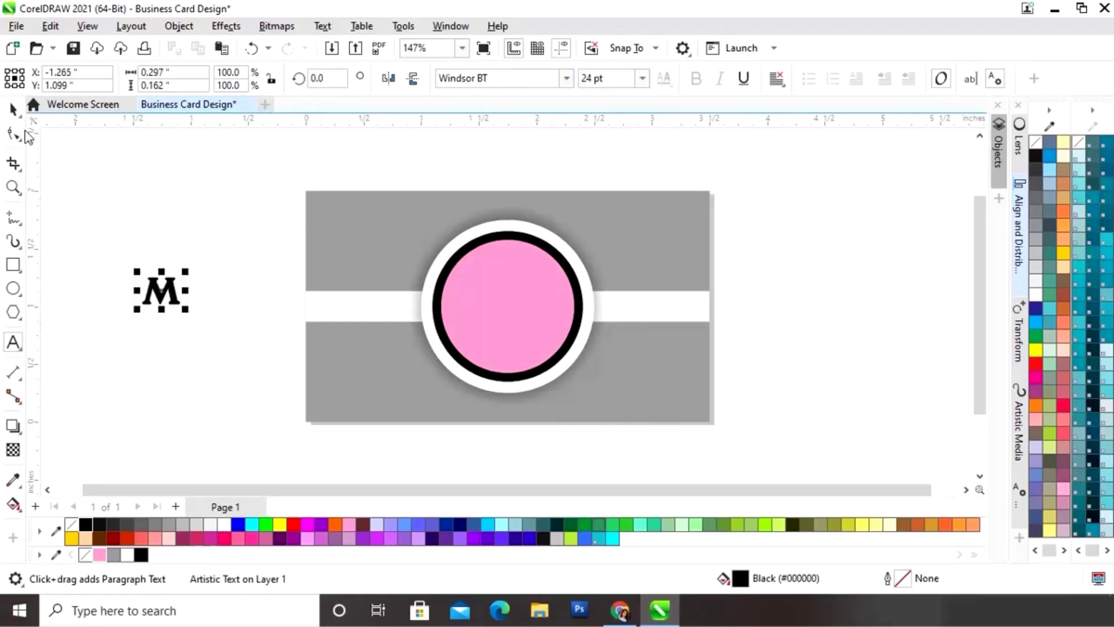
Step: Enlarge the M to about 46 pt and place it centred on the pink circle
{"action": "left_click", "coordinate": [12, 109]}
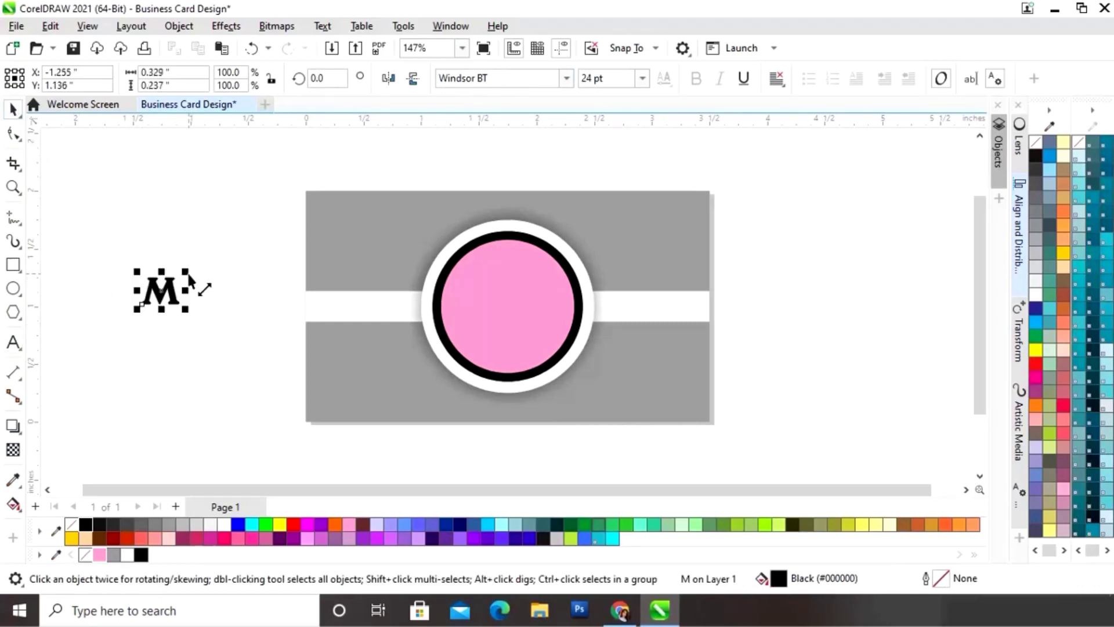
{"action": "left_click_drag", "start_coordinate": [190, 275], "coordinate": [506, 291]}
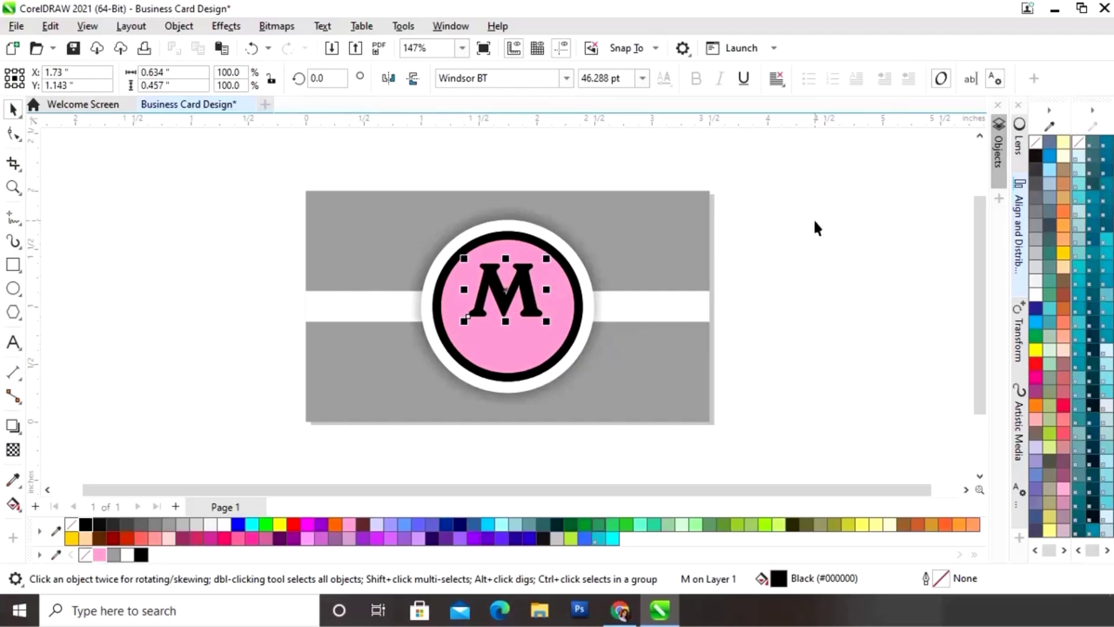
{"action": "left_click", "coordinate": [804, 234]}
{"action": "left_click", "coordinate": [12, 342]}
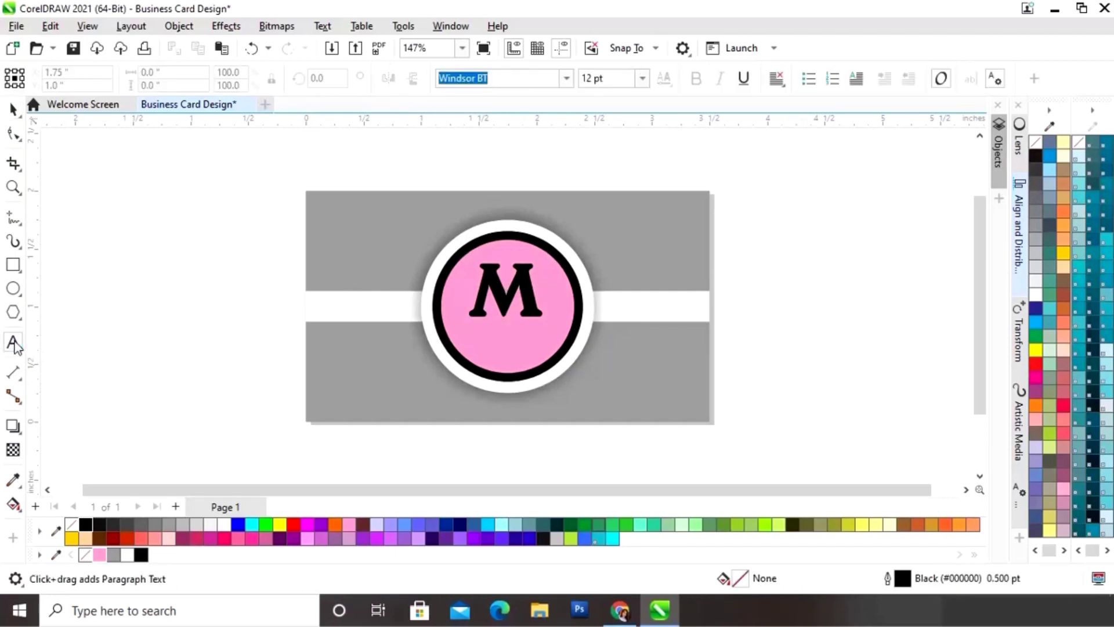
Step: Type GRAPHICS, shrink it to about 10.6 pt under the M, and select all four logo objects
{"action": "left_click", "coordinate": [115, 384]}
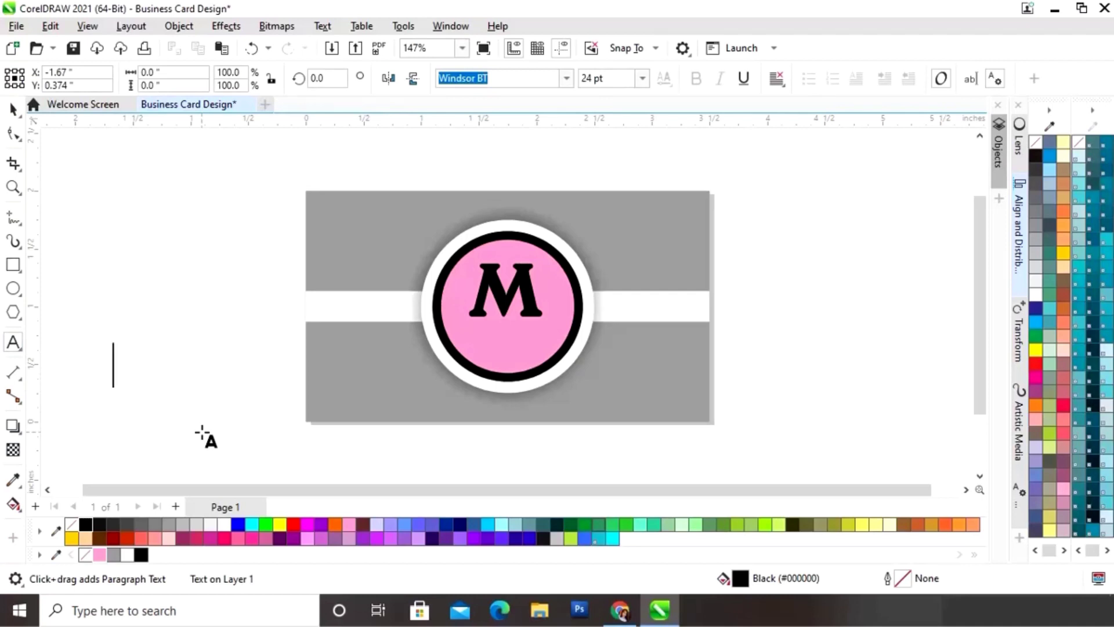
{"action": "type", "text": "GRAP"}
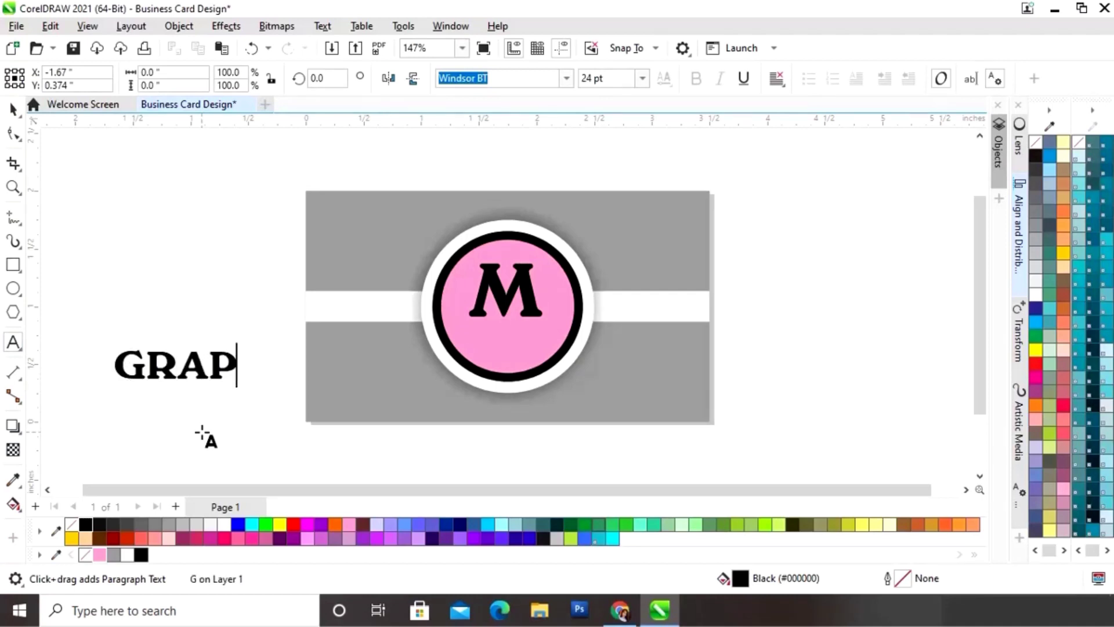
{"action": "type", "text": "HICS"}
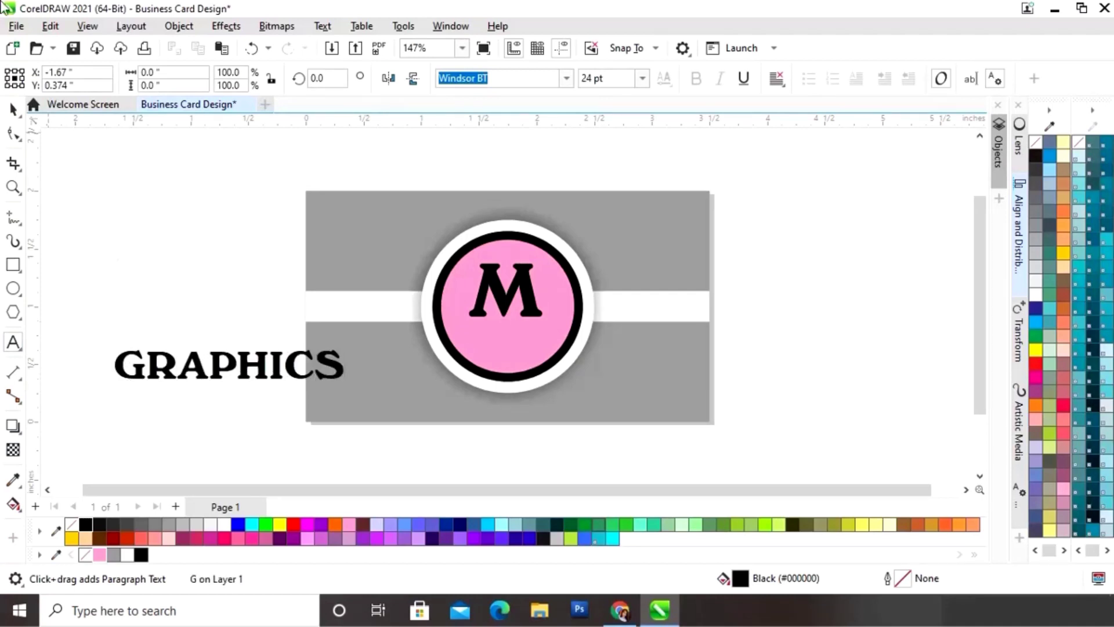
{"action": "left_click", "coordinate": [13, 109]}
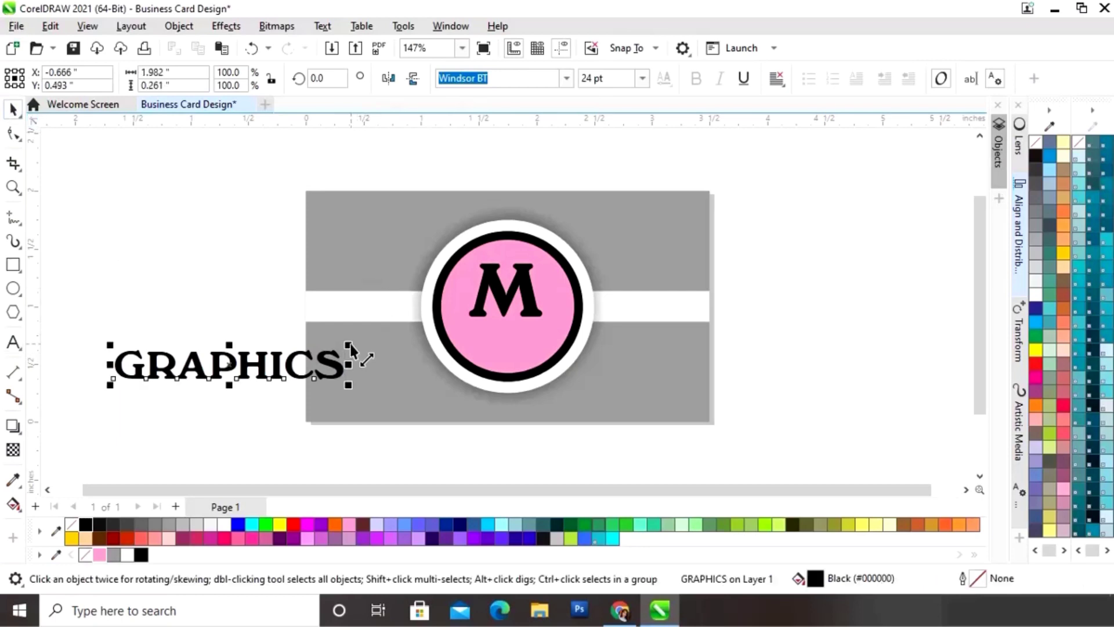
{"action": "left_click_drag", "start_coordinate": [351, 346], "coordinate": [574, 321]}
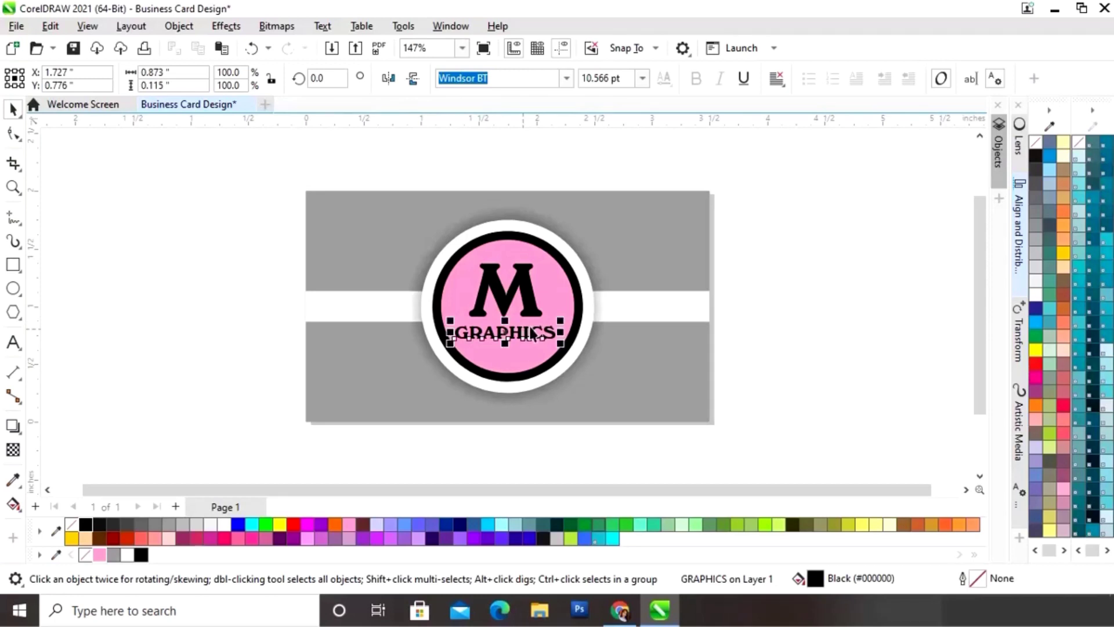
{"action": "left_click_drag", "start_coordinate": [634, 164], "coordinate": [512, 364]}
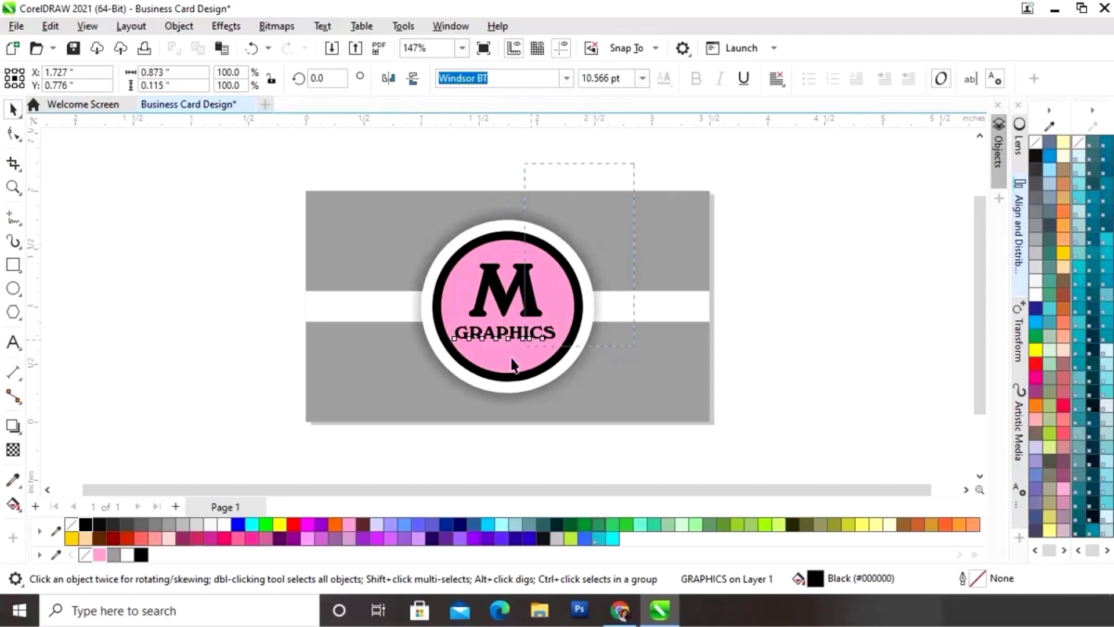
{"action": "left_click_drag", "start_coordinate": [399, 429], "coordinate": [399, 429]}
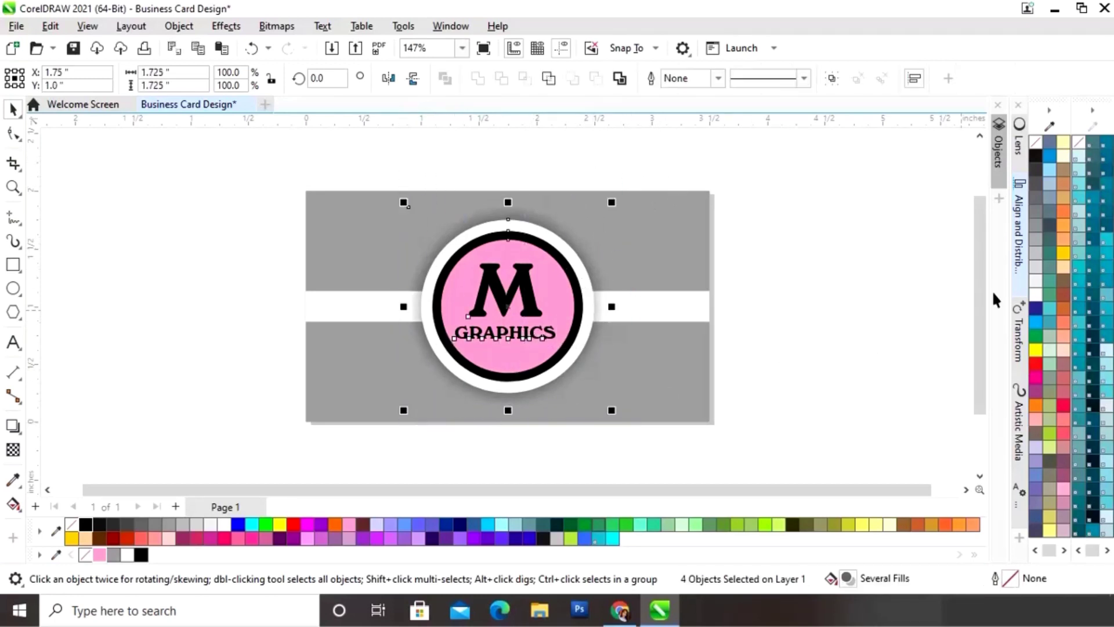
Step: Centre the M and GRAPHICS horizontally on the circle, then check the card in F9 full-screen preview
{"action": "left_click", "coordinate": [1021, 238]}
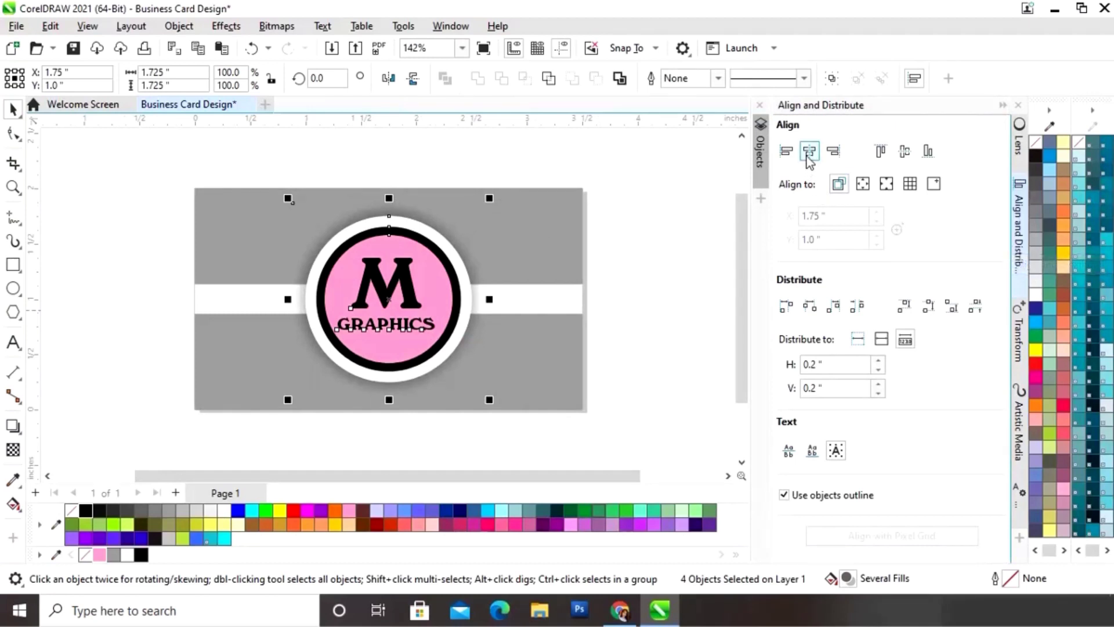
{"action": "left_click", "coordinate": [810, 152]}
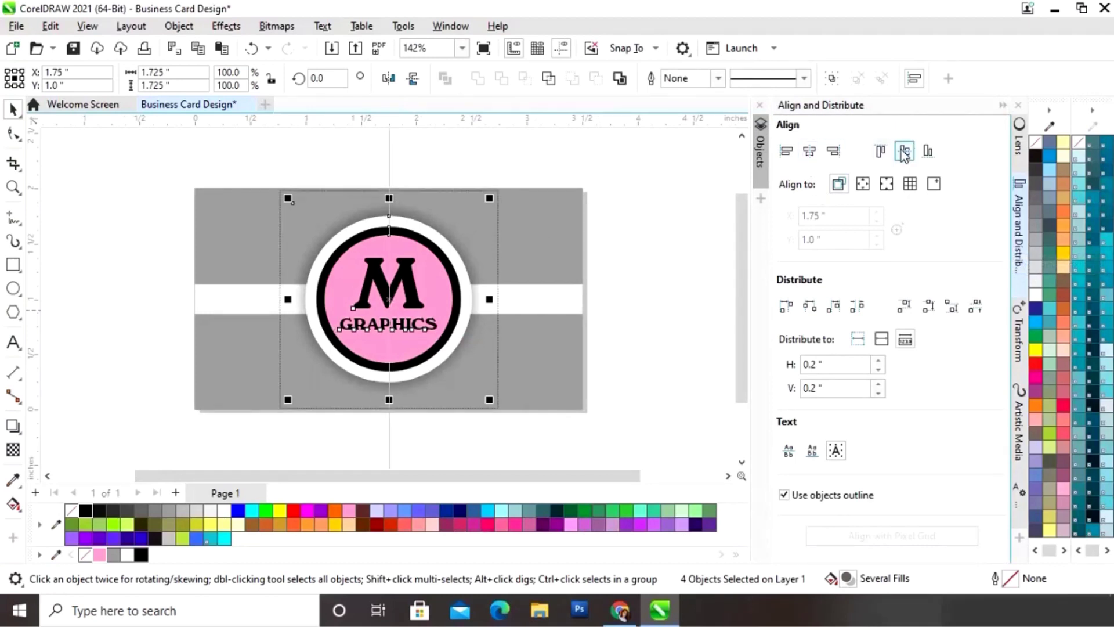
{"action": "left_click", "coordinate": [1001, 106]}
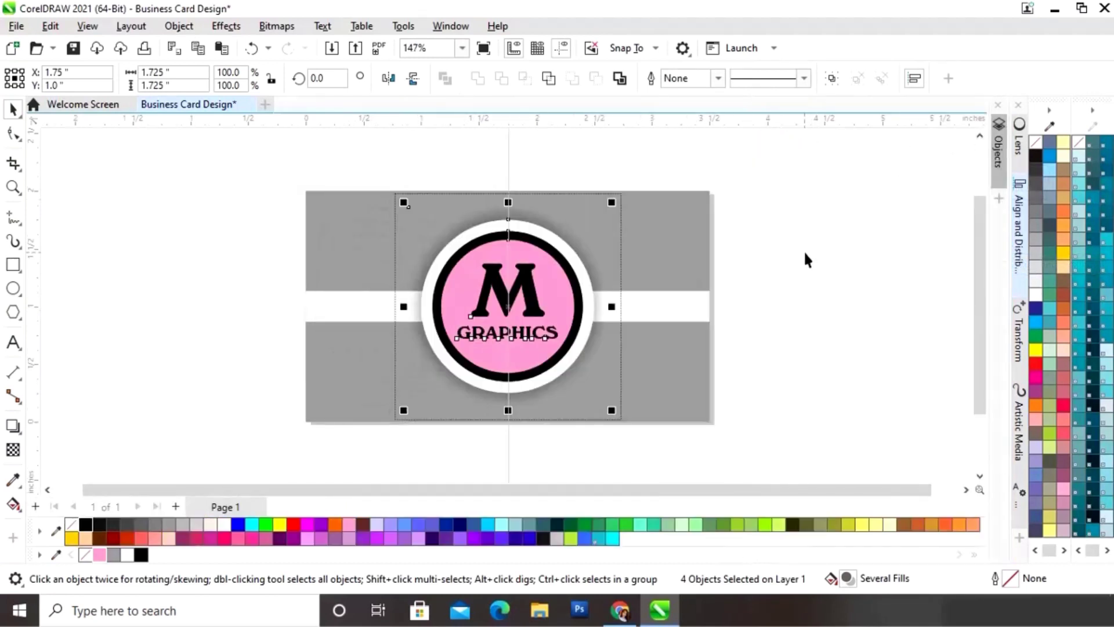
{"action": "left_click", "coordinate": [805, 251]}
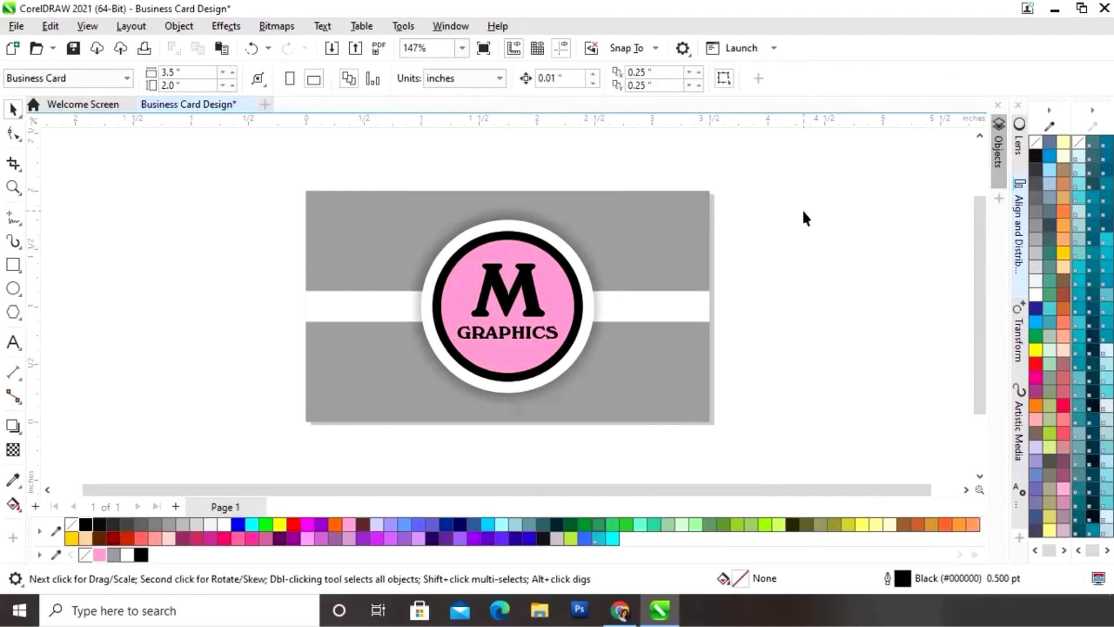
{"action": "key", "text": "F9"}
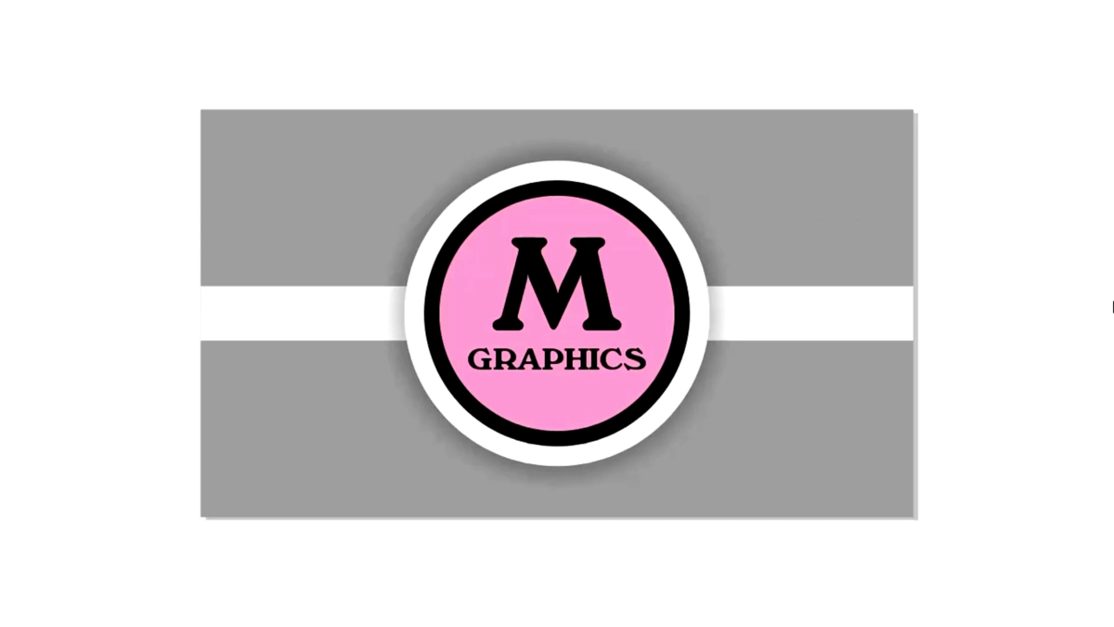
{"action": "key", "text": "Escape"}
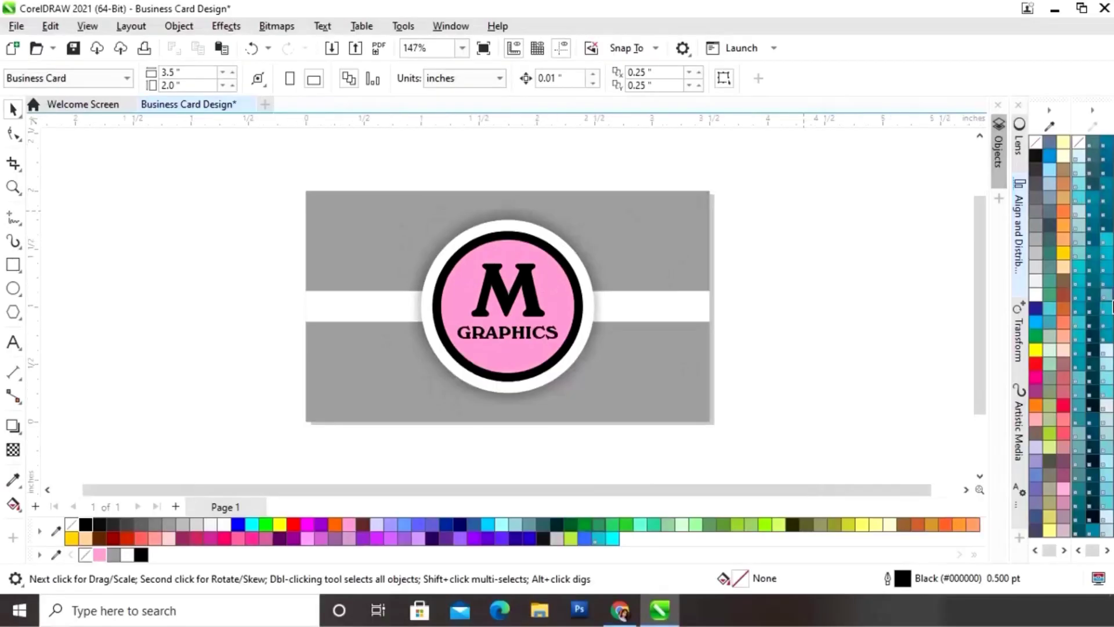
Step: Drop a copy of the 3.5 × 2.0 inch grey card rectangle to the right of the front card
{"action": "left_click", "coordinate": [663, 243]}
{"action": "left_click_drag", "start_coordinate": [796, 492], "coordinate": [898, 498]}
{"action": "left_click", "coordinate": [965, 489]}
{"action": "left_click", "coordinate": [965, 490]}
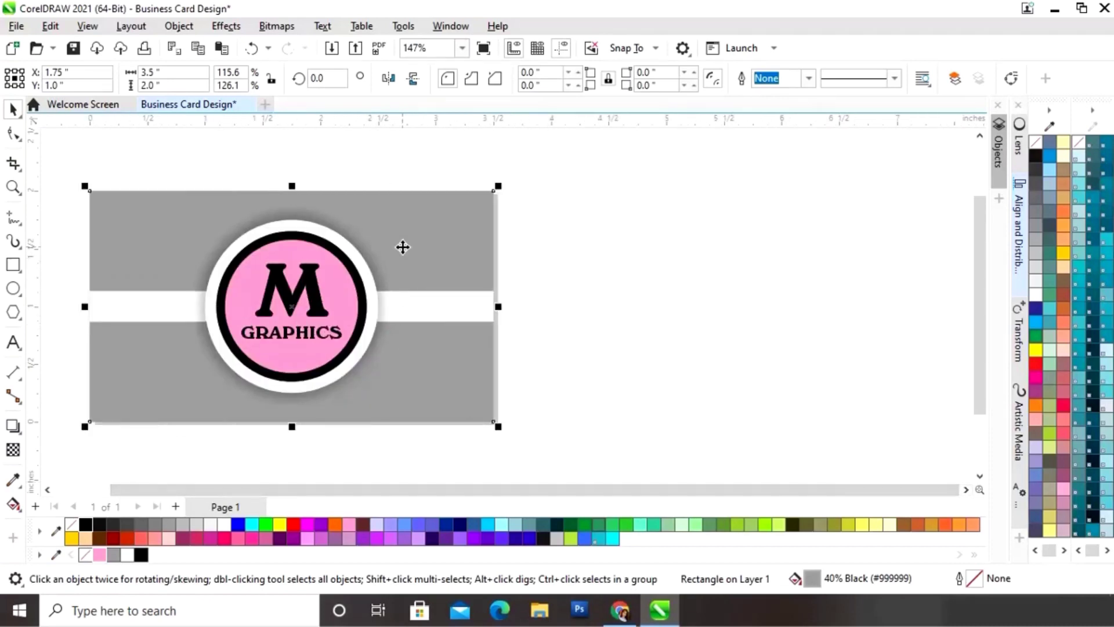
{"action": "left_click_drag", "start_coordinate": [402, 247], "coordinate": [728, 307]}
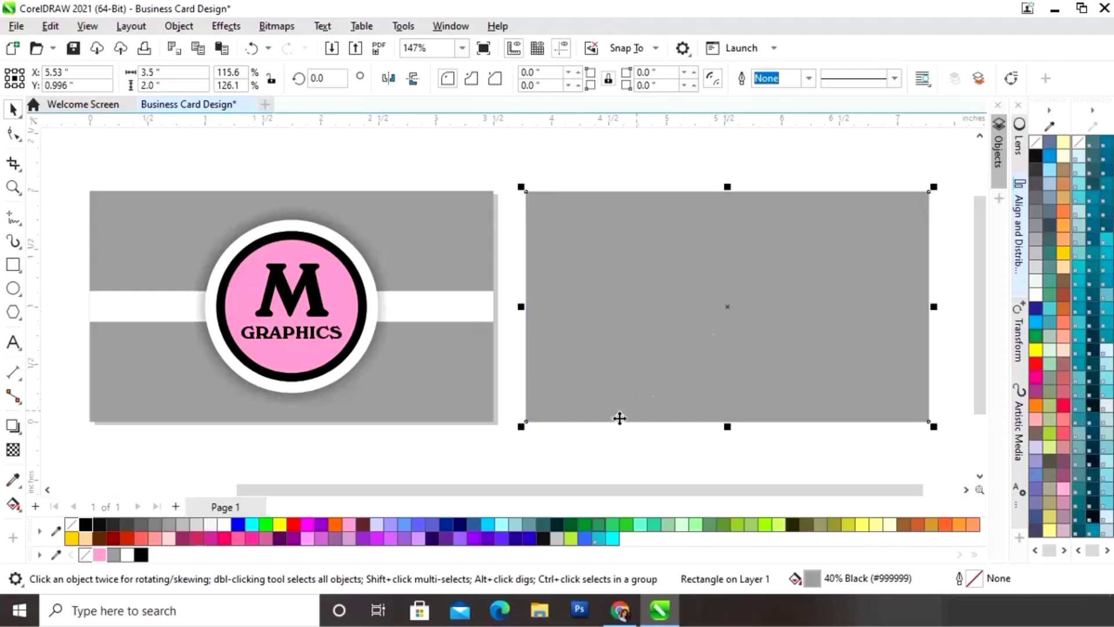
{"action": "left_click", "coordinate": [590, 448]}
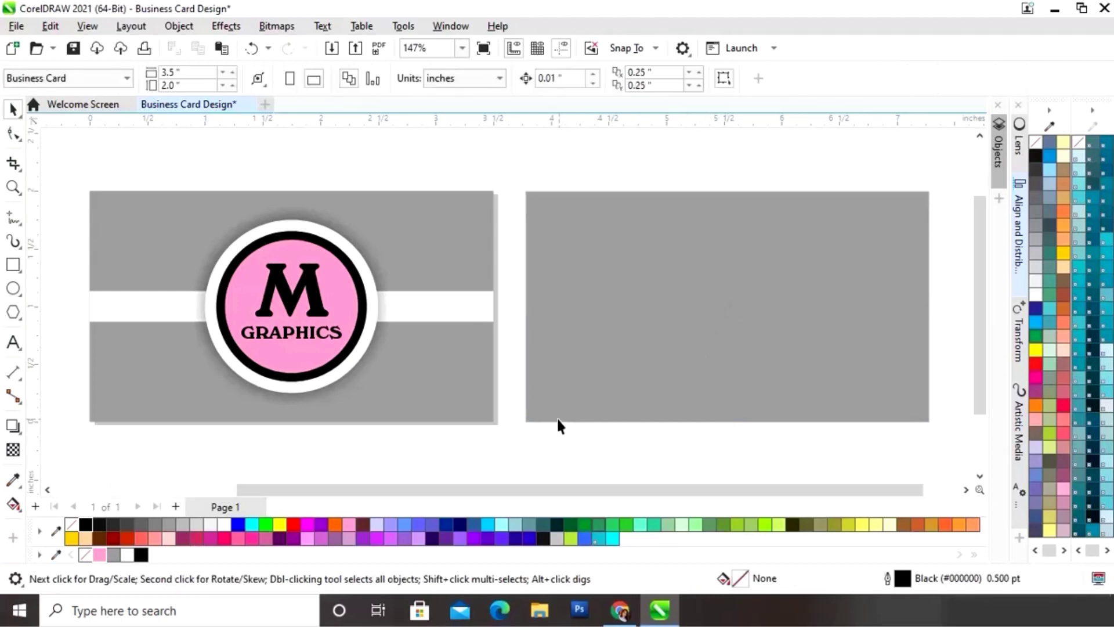
Step: Copy the white band onto the back card and rotate it 90°
{"action": "left_click", "coordinate": [442, 311]}
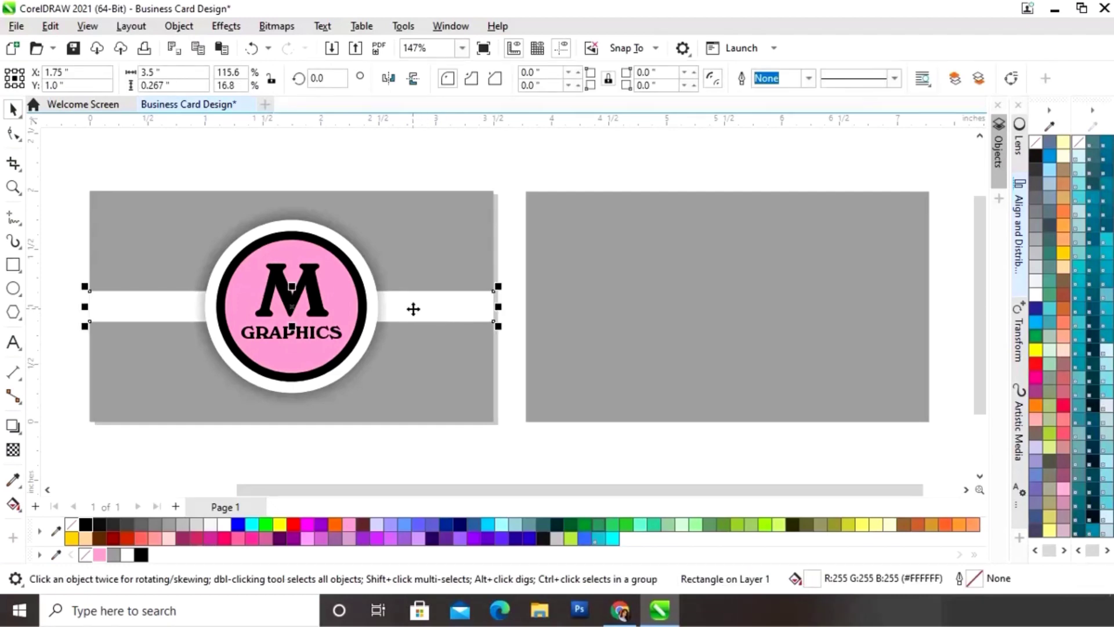
{"action": "left_click_drag", "start_coordinate": [413, 309], "coordinate": [847, 313]}
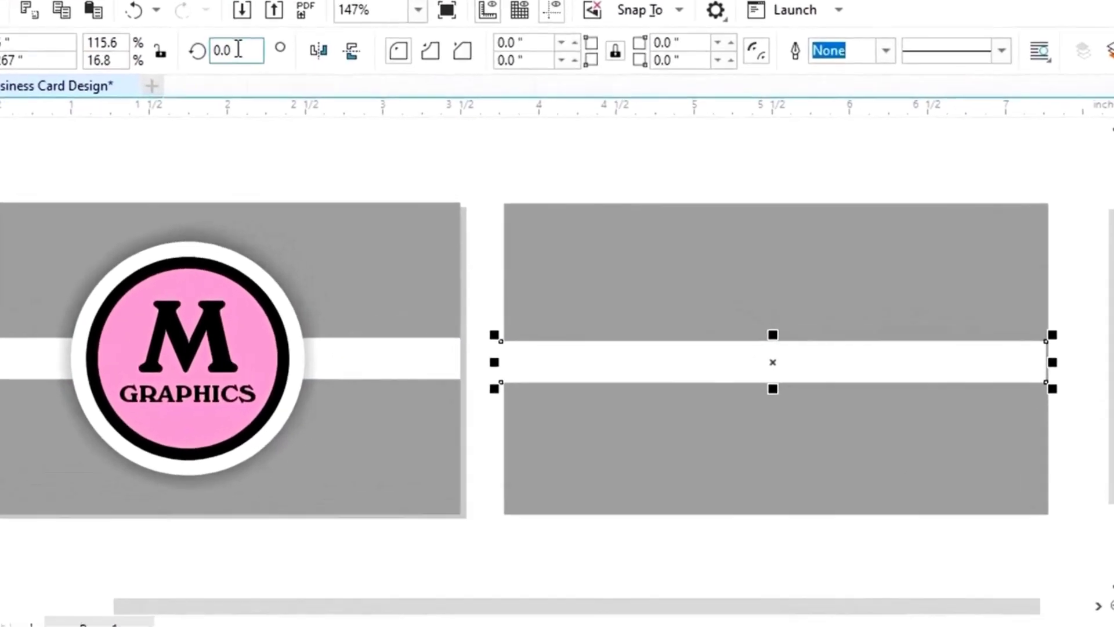
{"action": "double_click", "coordinate": [238, 49]}
{"action": "type", "text": "90"}
{"action": "key", "text": "Return"}
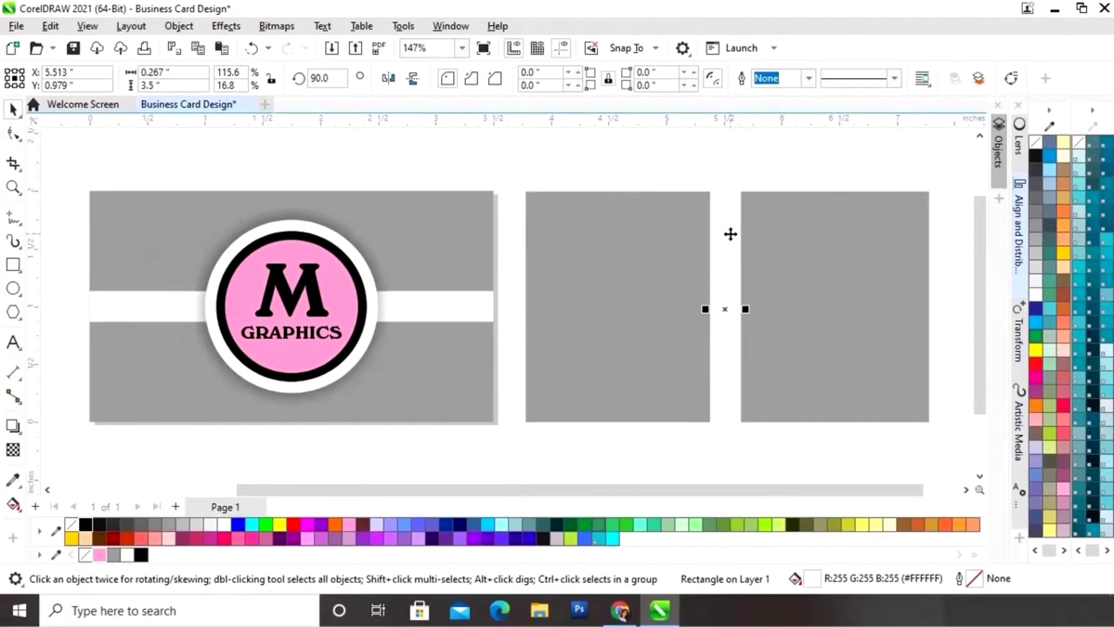
Step: Shorten the vertical band to the card's height (2.016 in) and move it near the right edge
{"action": "left_click_drag", "start_coordinate": [773, 255], "coordinate": [768, 355]}
{"action": "left_click_drag", "start_coordinate": [726, 308], "coordinate": [725, 308]}
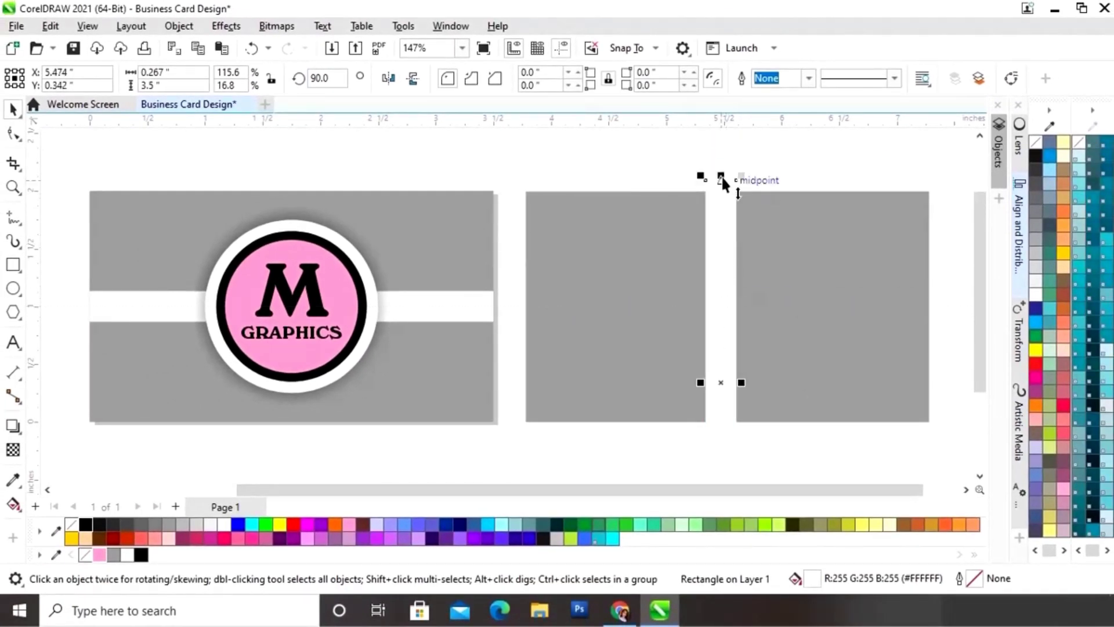
{"action": "left_click_drag", "start_coordinate": [721, 175], "coordinate": [722, 329]}
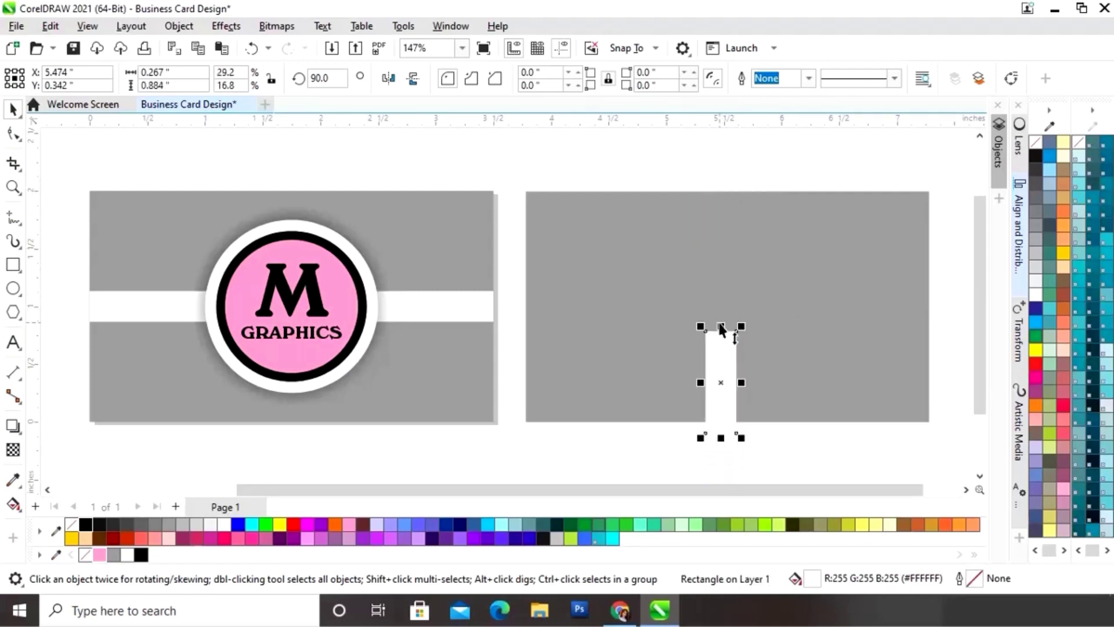
{"action": "key", "text": "ctrl+z"}
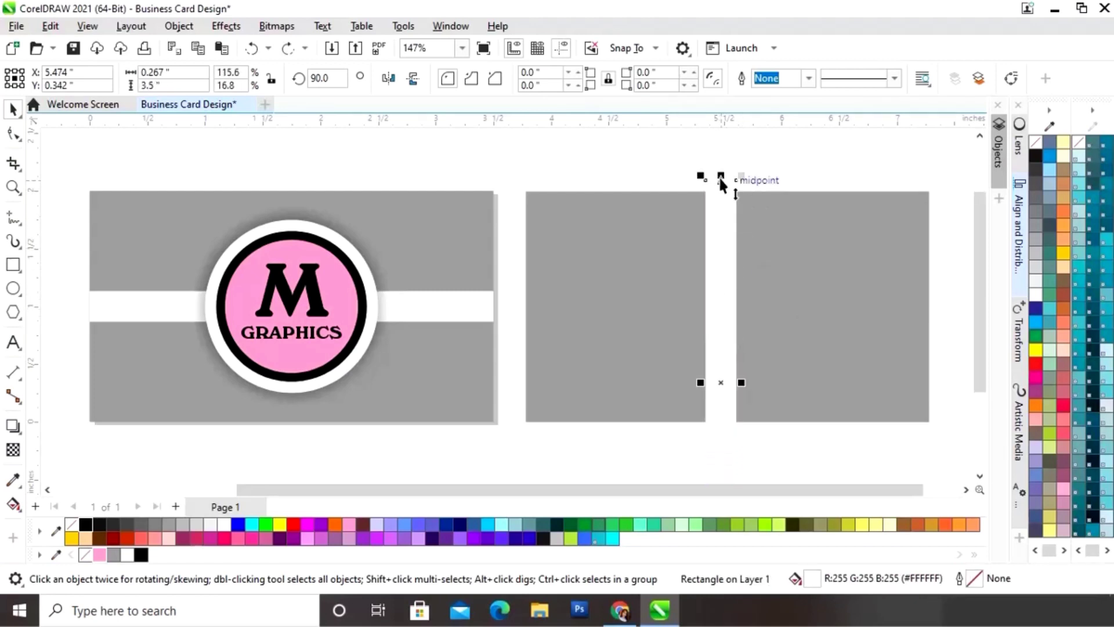
{"action": "left_click_drag", "start_coordinate": [720, 179], "coordinate": [723, 259]}
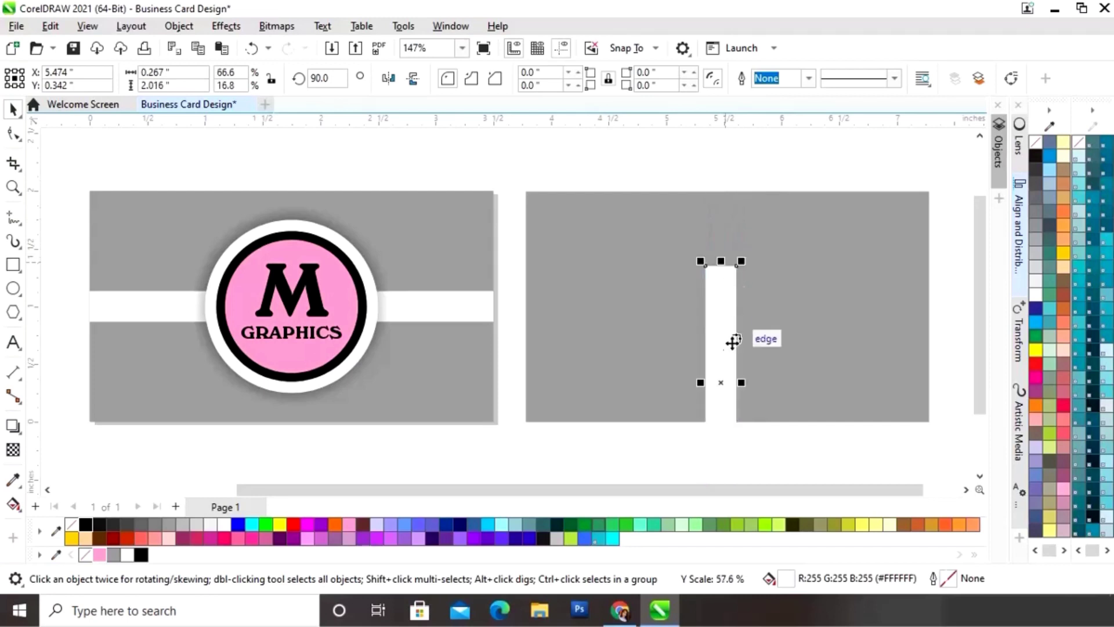
{"action": "left_click_drag", "start_coordinate": [729, 338], "coordinate": [897, 279]}
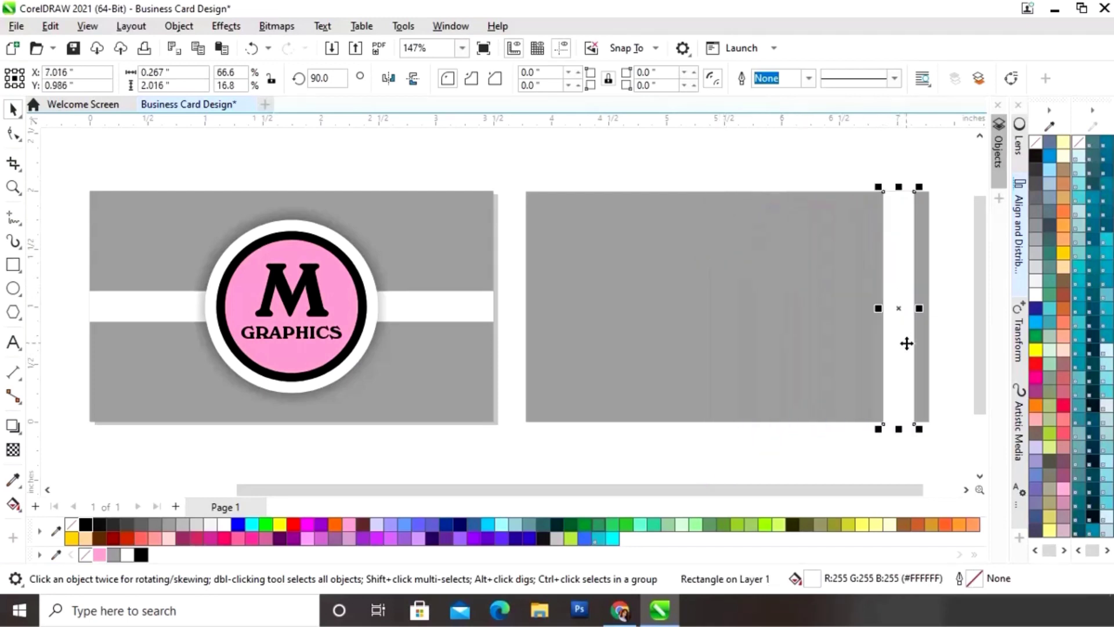
{"action": "left_click", "coordinate": [596, 176]}
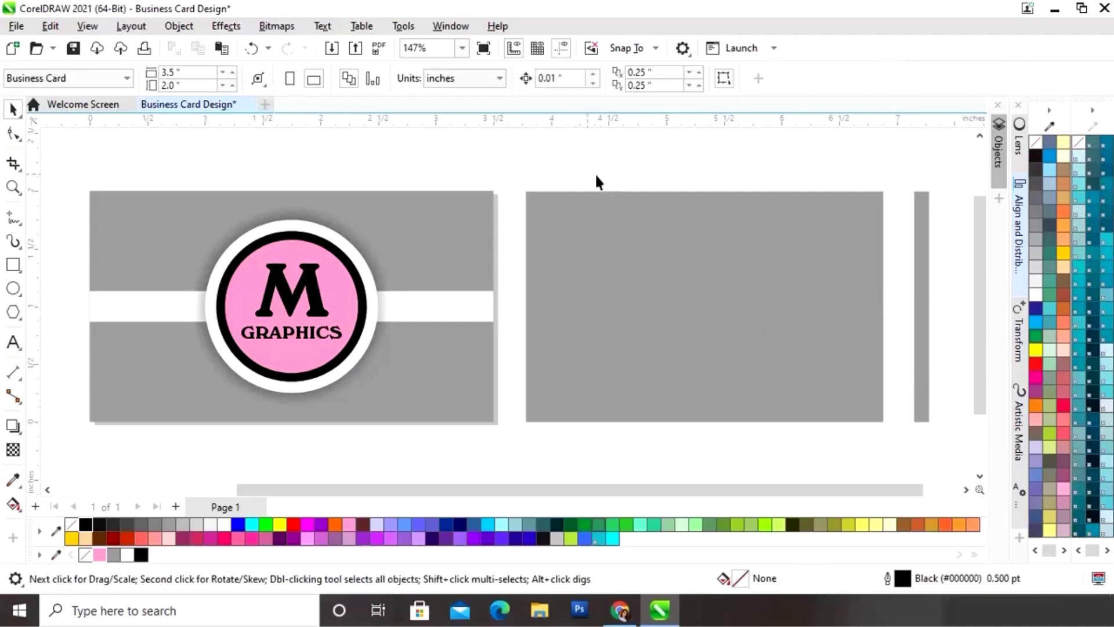
{"action": "left_click_drag", "start_coordinate": [927, 444], "coordinate": [942, 458]}
Step: Group the four M GRAPHICS logo pieces and place a 0.764-inch copy at the back card's top-right
{"action": "left_click", "coordinate": [1021, 255]}
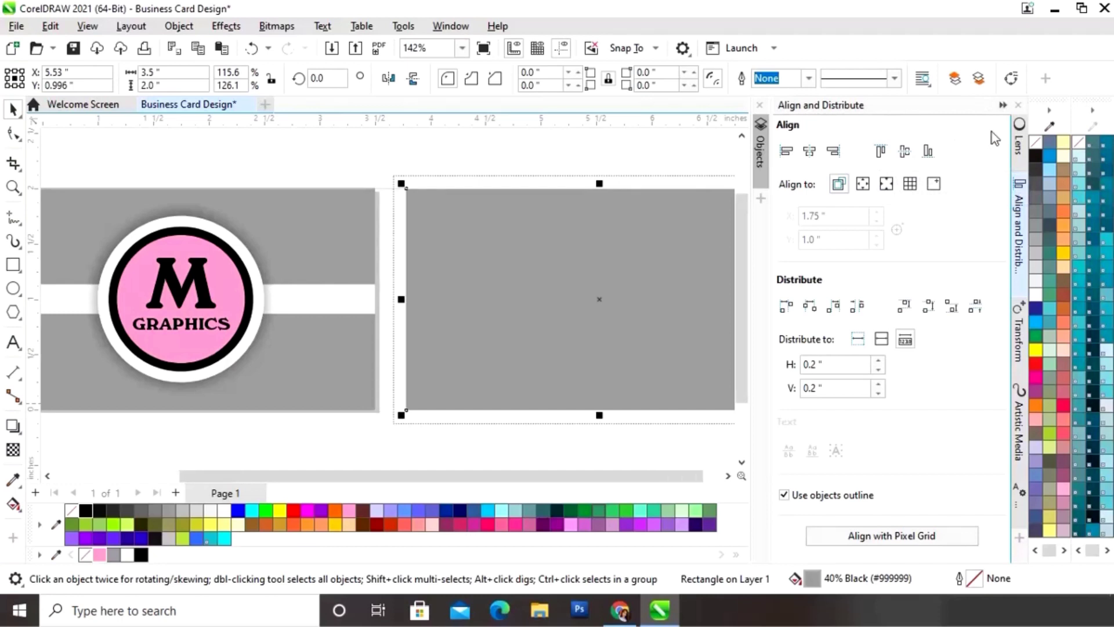
{"action": "left_click", "coordinate": [1002, 106]}
{"action": "left_click", "coordinate": [900, 411]}
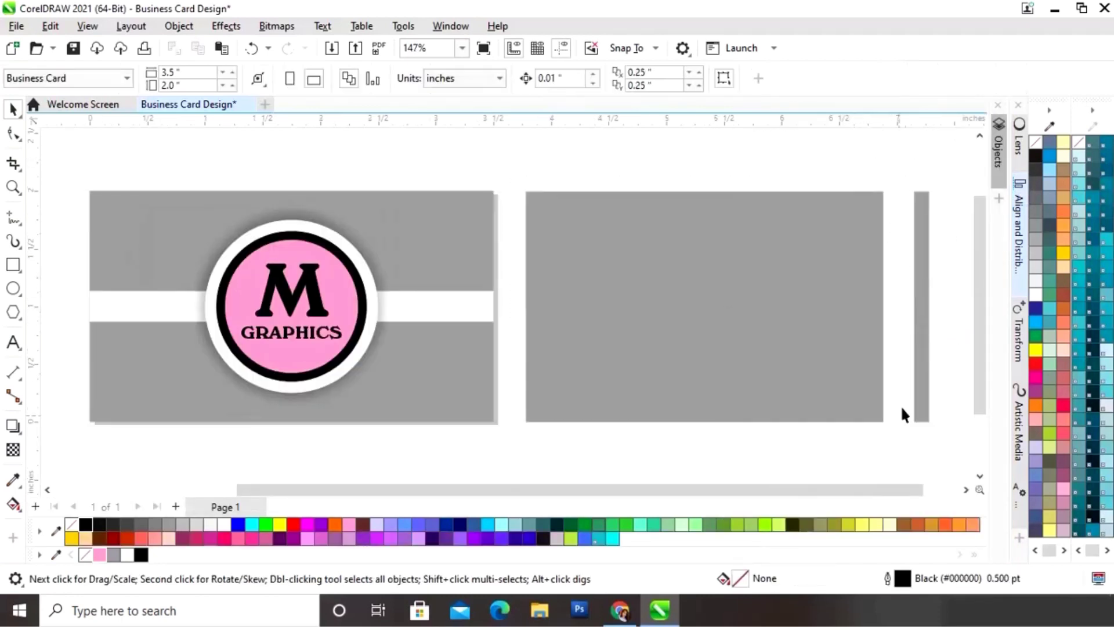
{"action": "left_click_drag", "start_coordinate": [414, 145], "coordinate": [187, 418]}
{"action": "key", "text": "ctrl+g"}
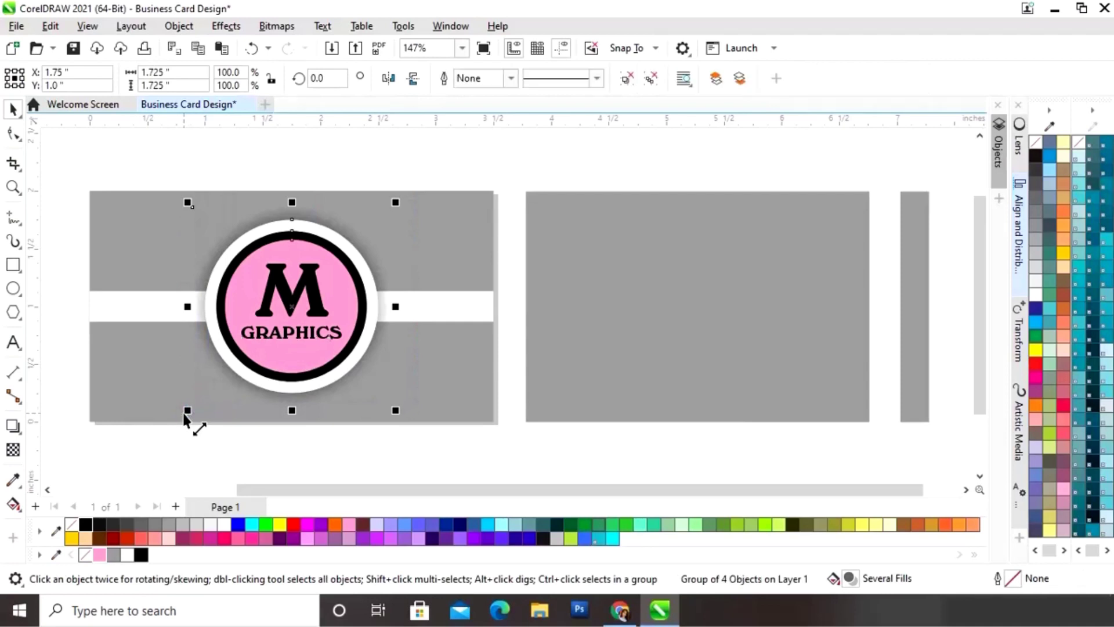
{"action": "left_click_drag", "start_coordinate": [290, 310], "coordinate": [722, 299]}
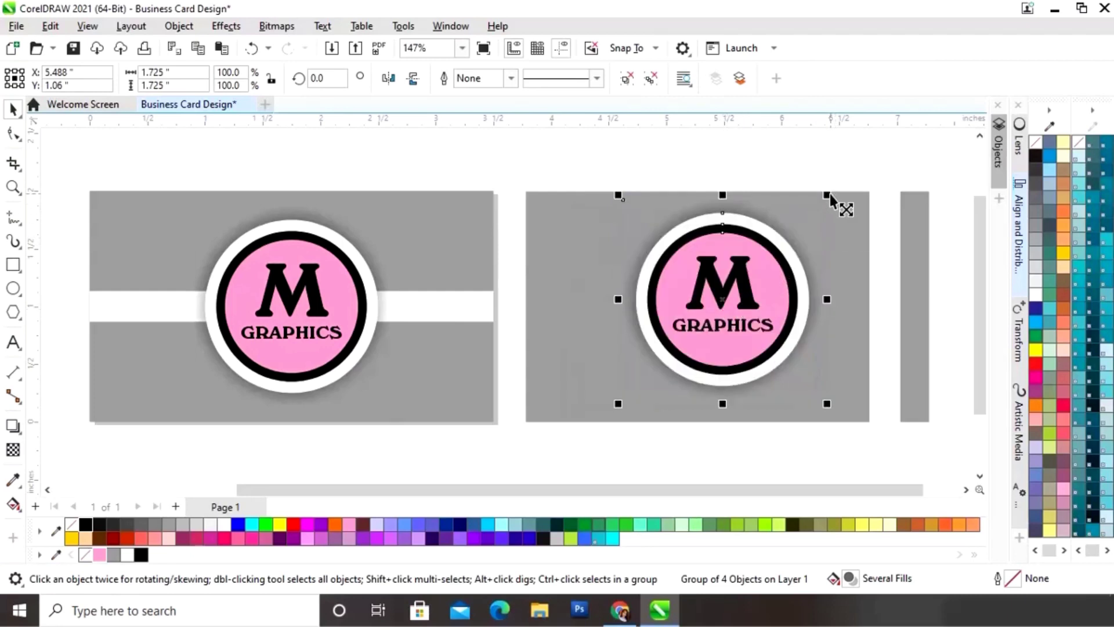
{"action": "left_click_drag", "start_coordinate": [830, 193], "coordinate": [882, 238]}
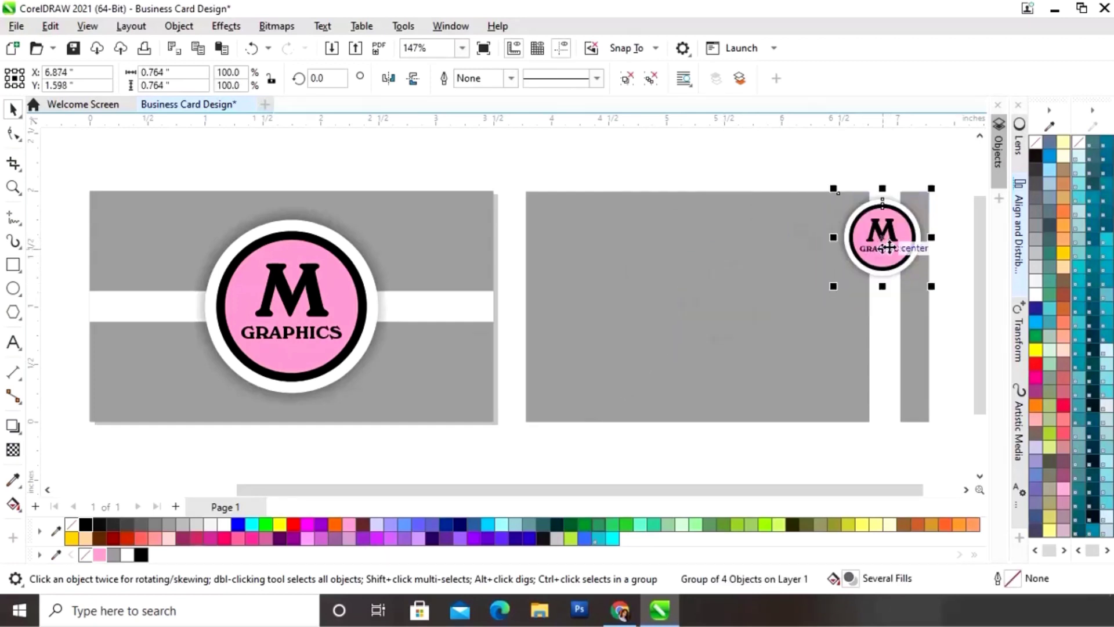
{"action": "left_click", "coordinate": [891, 312]}
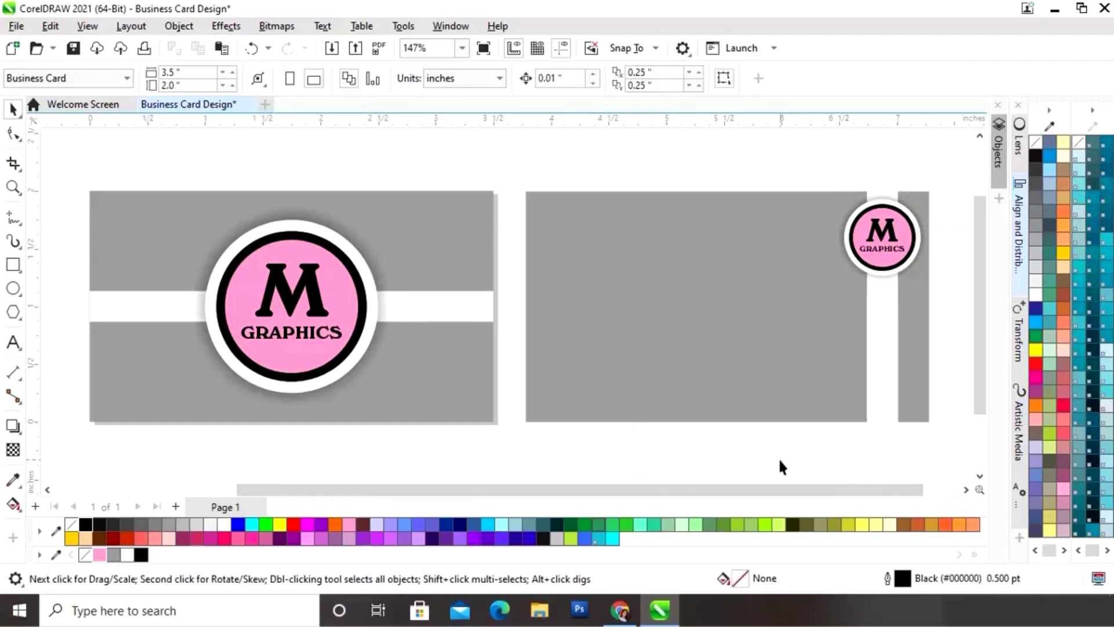
Step: Type the cardholder's name, scale it to about 11.6 pt, move it top-left, and colour it white
{"action": "left_click", "coordinate": [12, 342]}
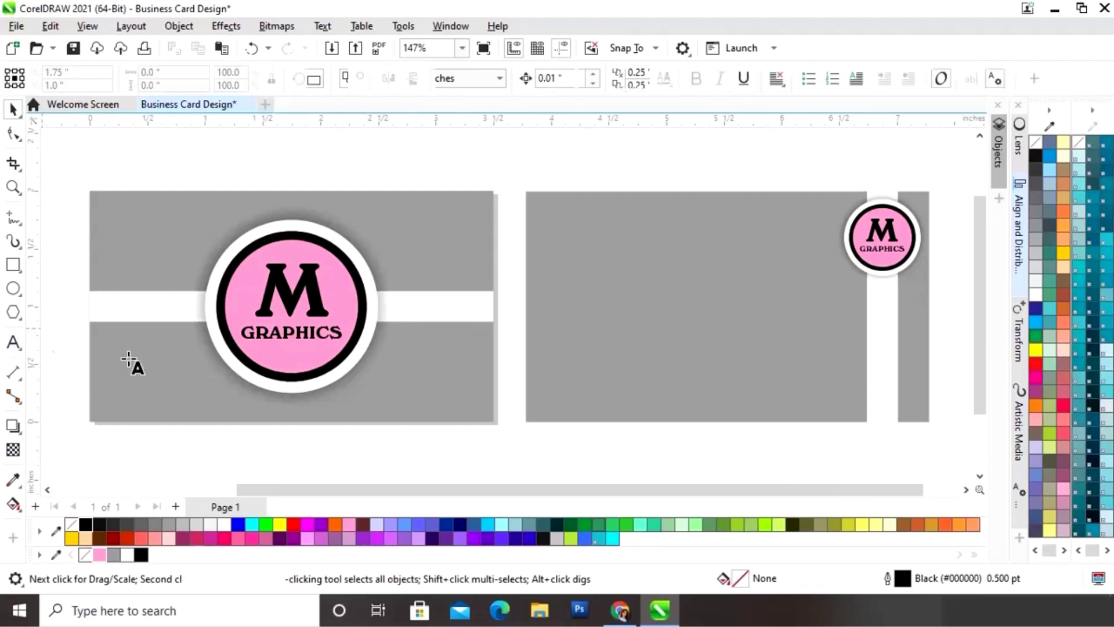
{"action": "left_click", "coordinate": [547, 237]}
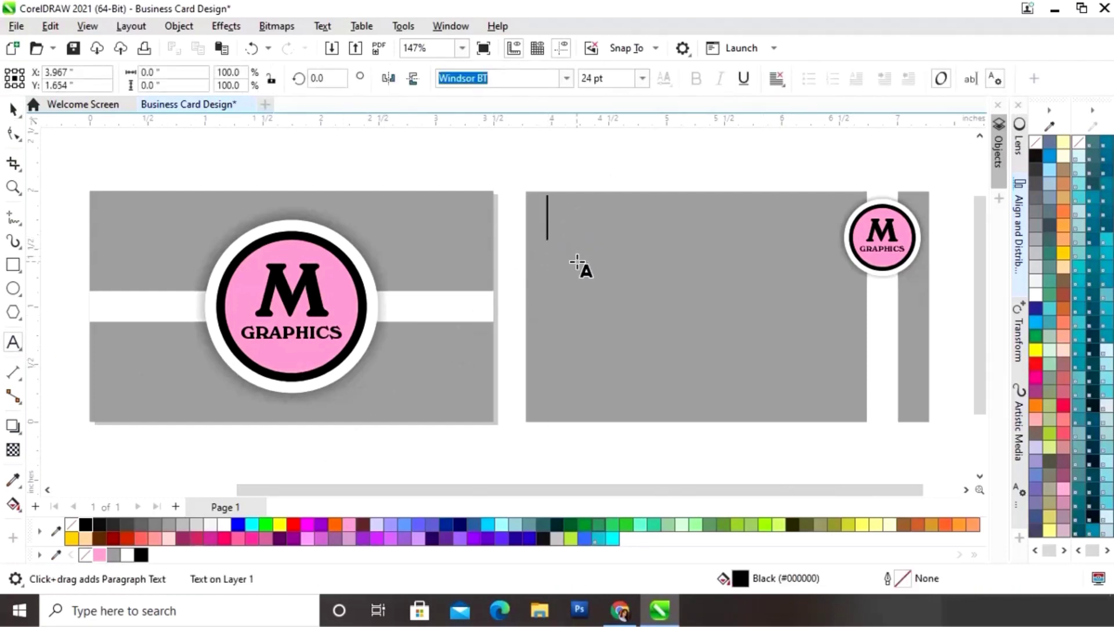
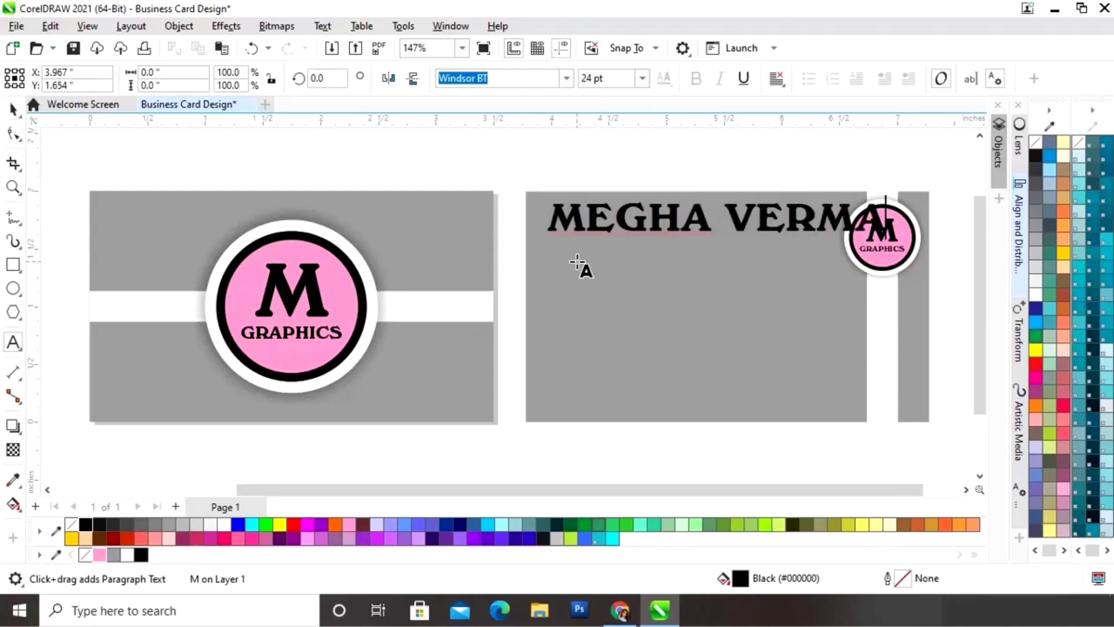
{"action": "left_click", "coordinate": [12, 109]}
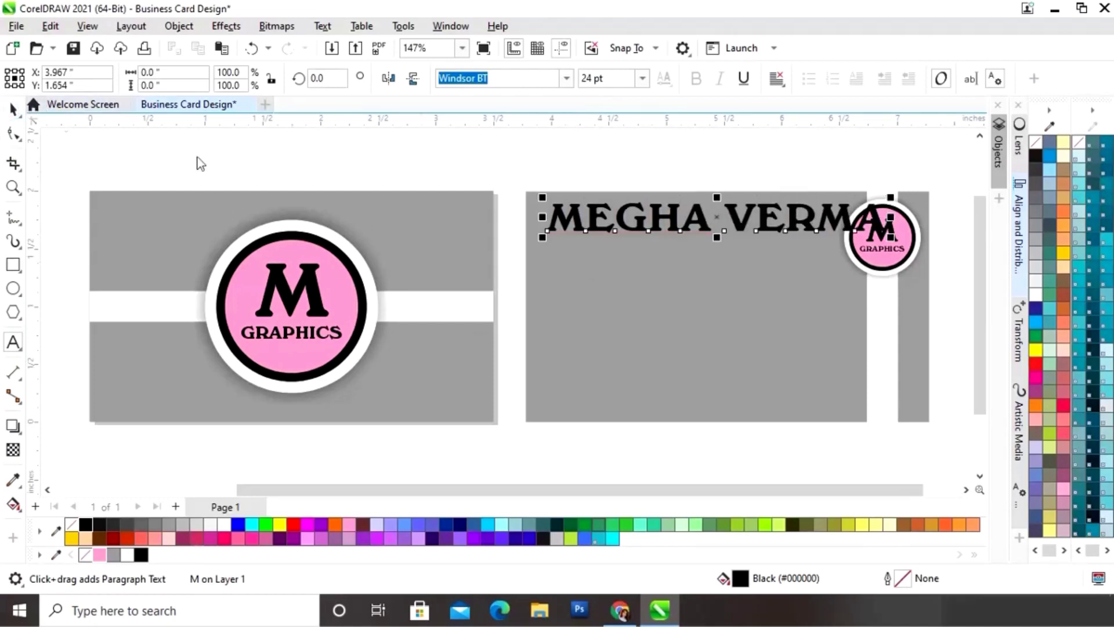
{"action": "left_click_drag", "start_coordinate": [541, 199], "coordinate": [579, 201]}
{"action": "left_click_drag", "start_coordinate": [717, 216], "coordinate": [649, 214]}
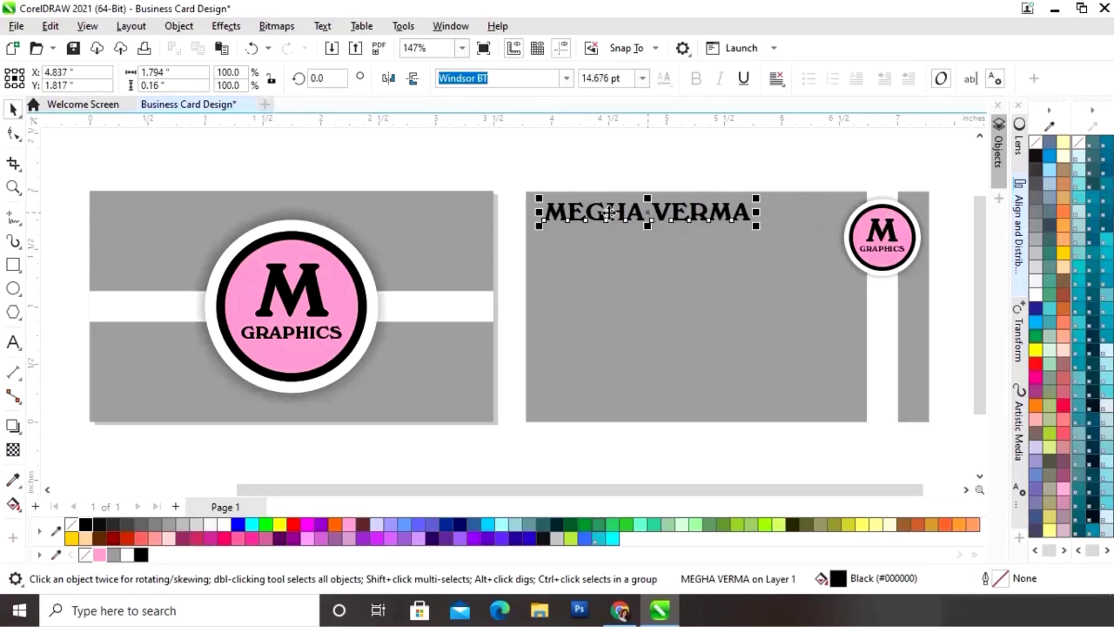
{"action": "left_click_drag", "start_coordinate": [536, 200], "coordinate": [541, 202]}
{"action": "left_click_drag", "start_coordinate": [650, 211], "coordinate": [627, 211]}
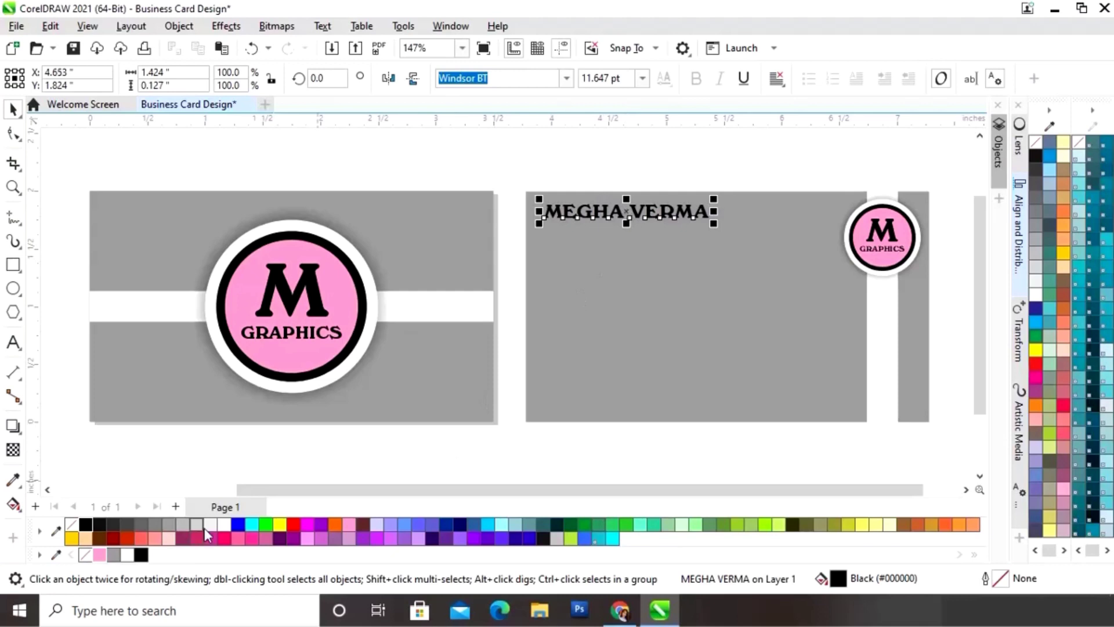
{"action": "left_click", "coordinate": [224, 524]}
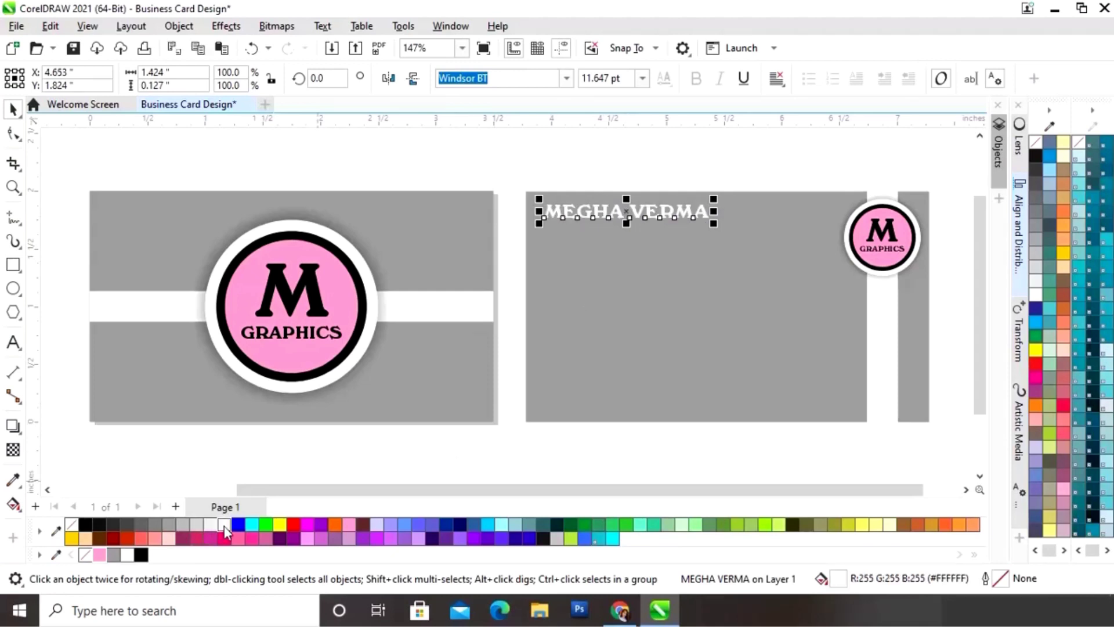
{"action": "left_click", "coordinate": [455, 458]}
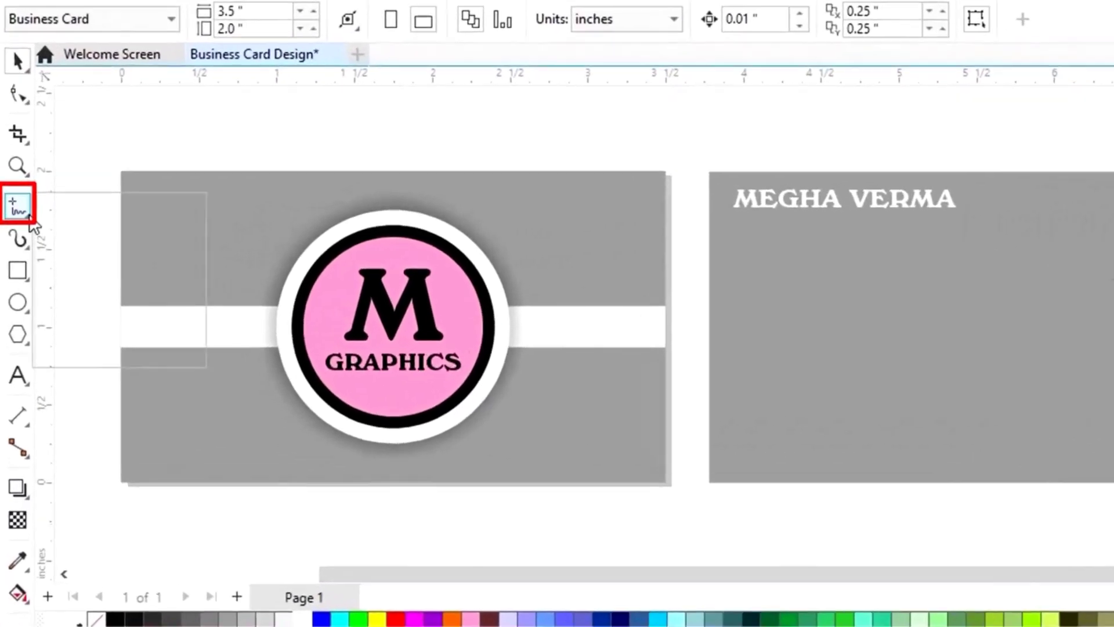
Step: Draw a straight horizontal line under the name on the back card
{"action": "left_click", "coordinate": [18, 220]}
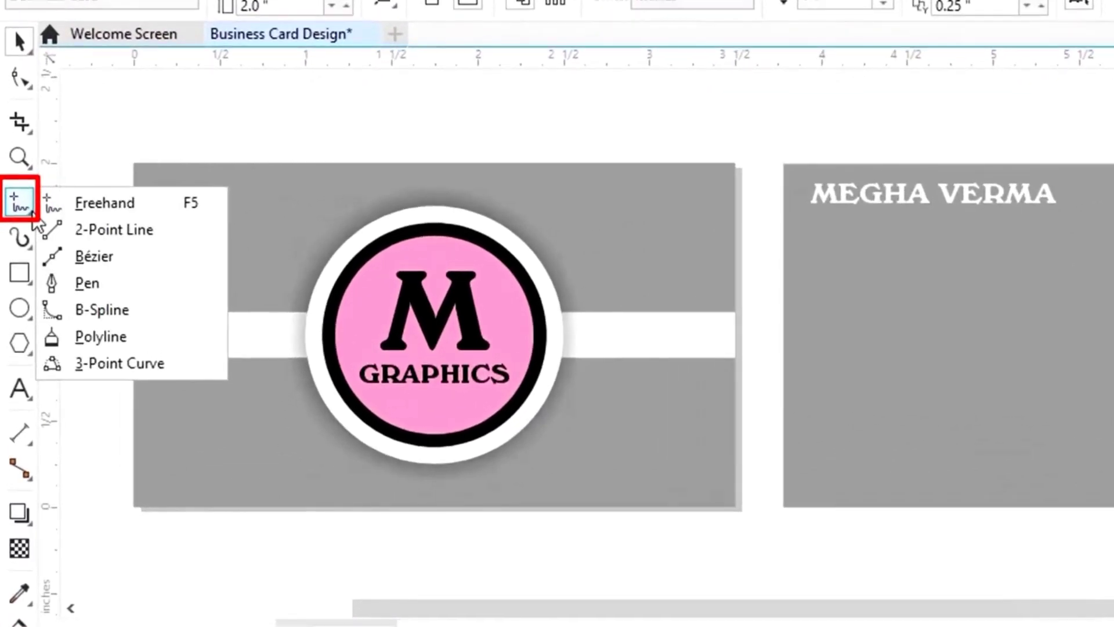
{"action": "left_click", "coordinate": [114, 231]}
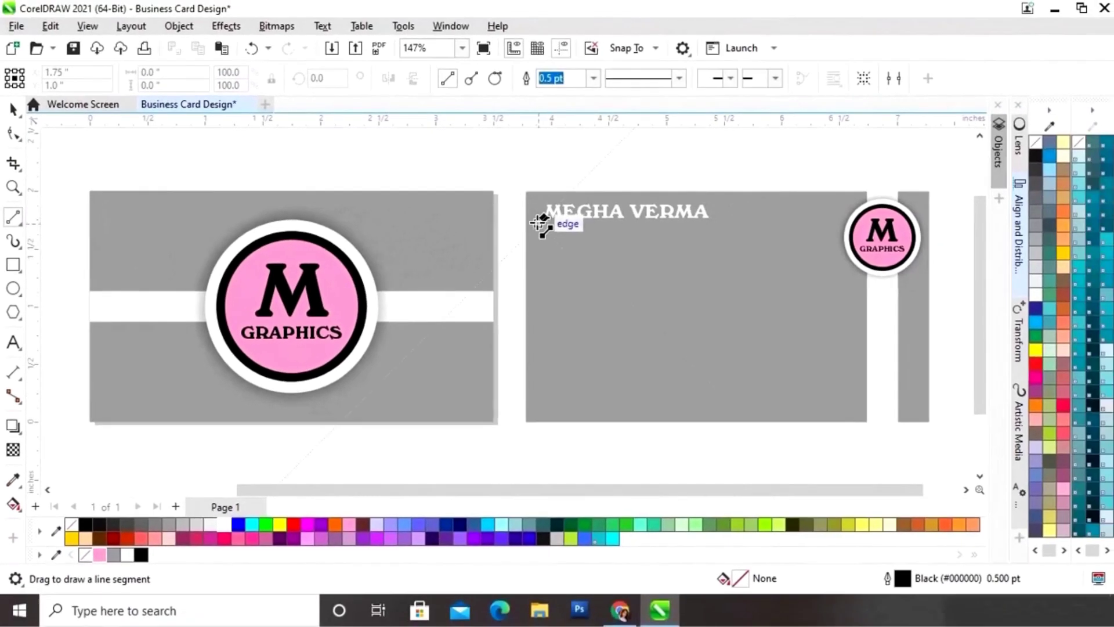
{"action": "left_click_drag", "start_coordinate": [540, 223], "coordinate": [732, 224]}
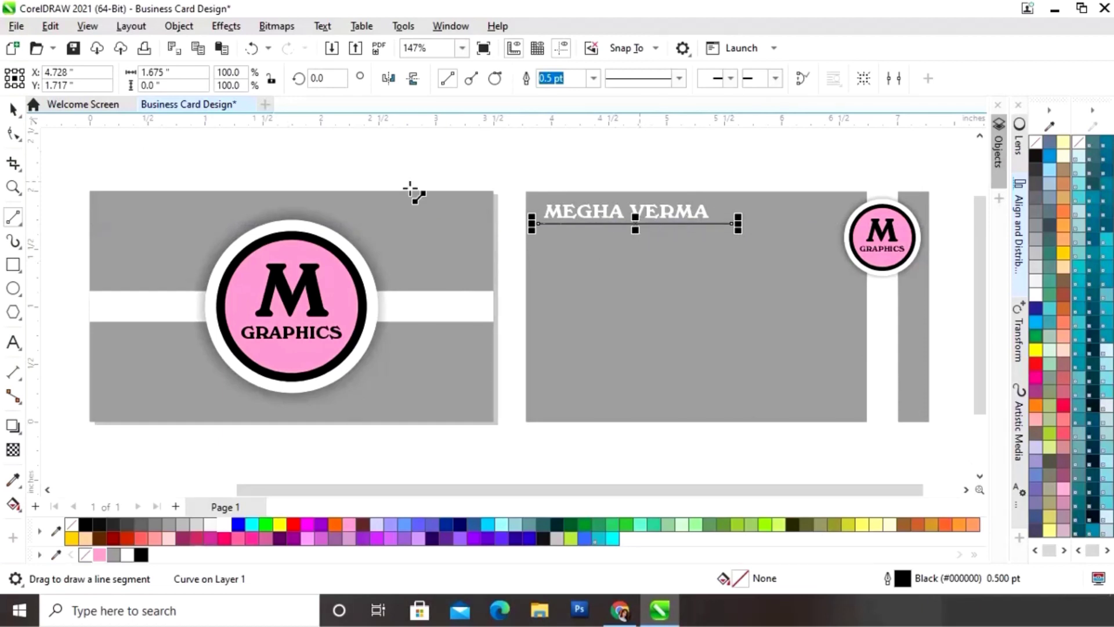
Step: Align the name and its underline on their horizontal centres
{"action": "left_click", "coordinate": [14, 110]}
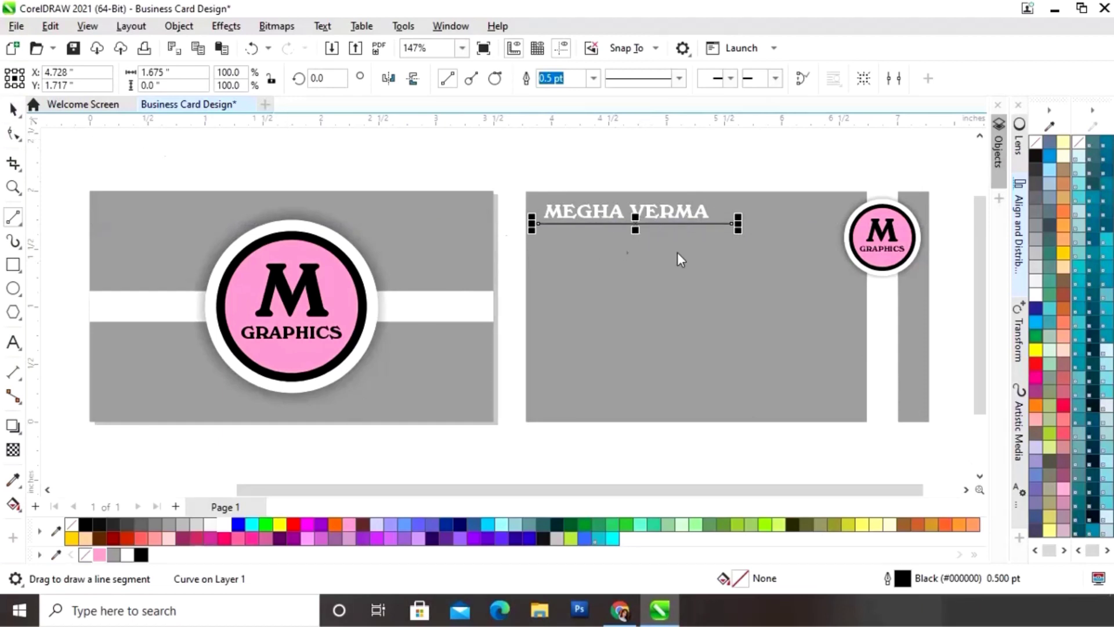
{"action": "left_click", "coordinate": [653, 211]}
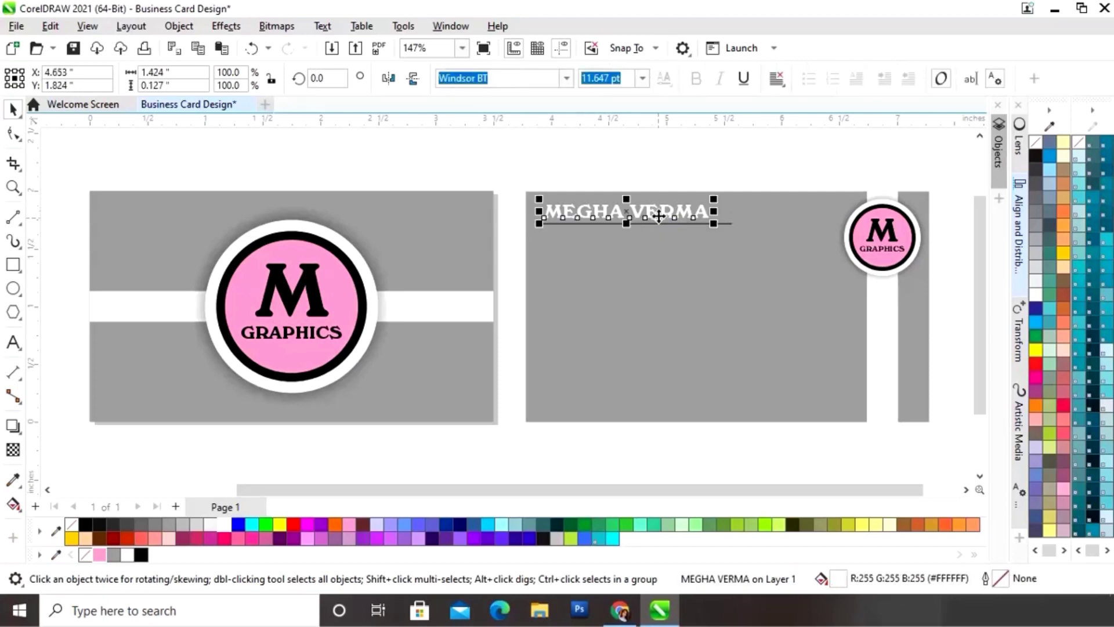
{"action": "left_click", "coordinate": [659, 222], "text": "shift"}
{"action": "left_click", "coordinate": [1018, 229]}
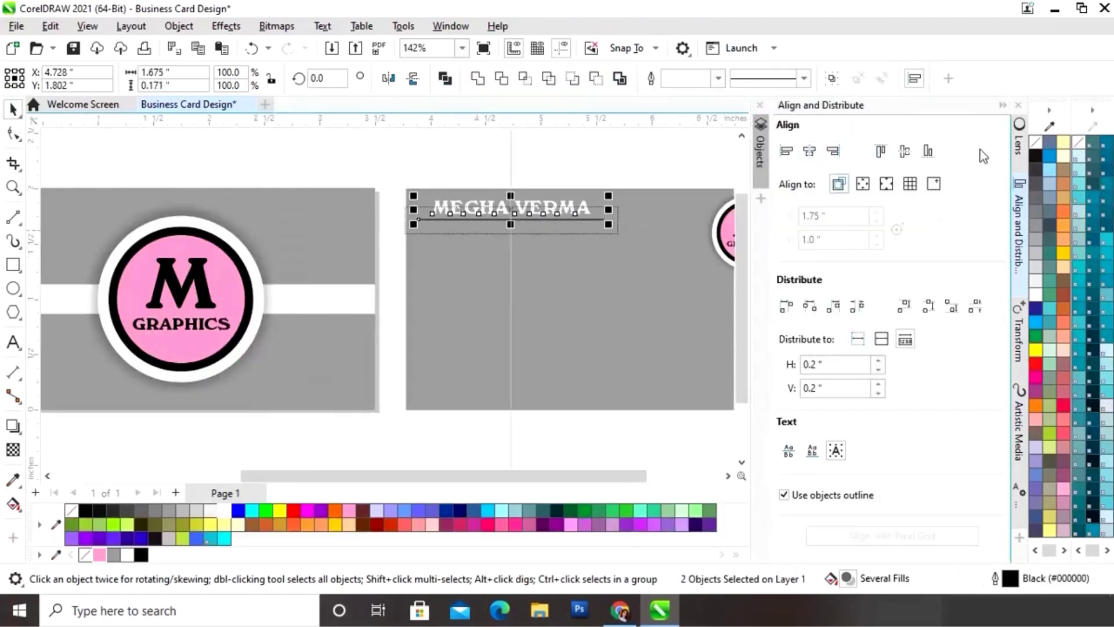
{"action": "left_click", "coordinate": [1004, 107]}
{"action": "left_click", "coordinate": [719, 171]}
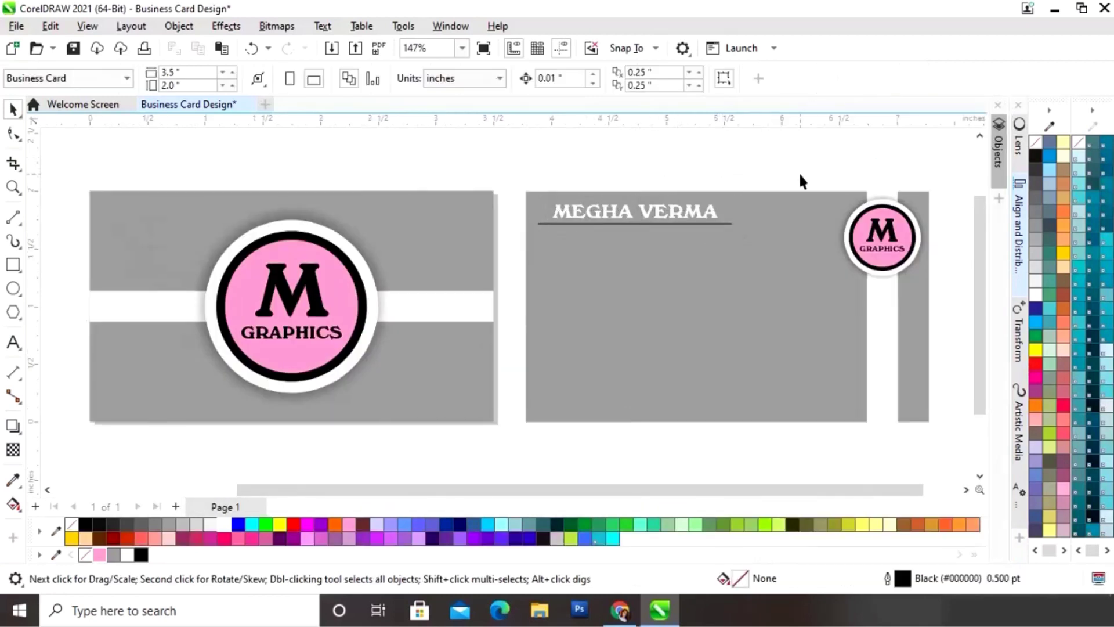
Step: Type 'GRAPHIC DESIGNER', shrink it to about 7 pt, and set it beneath the name line
{"action": "left_click", "coordinate": [13, 341]}
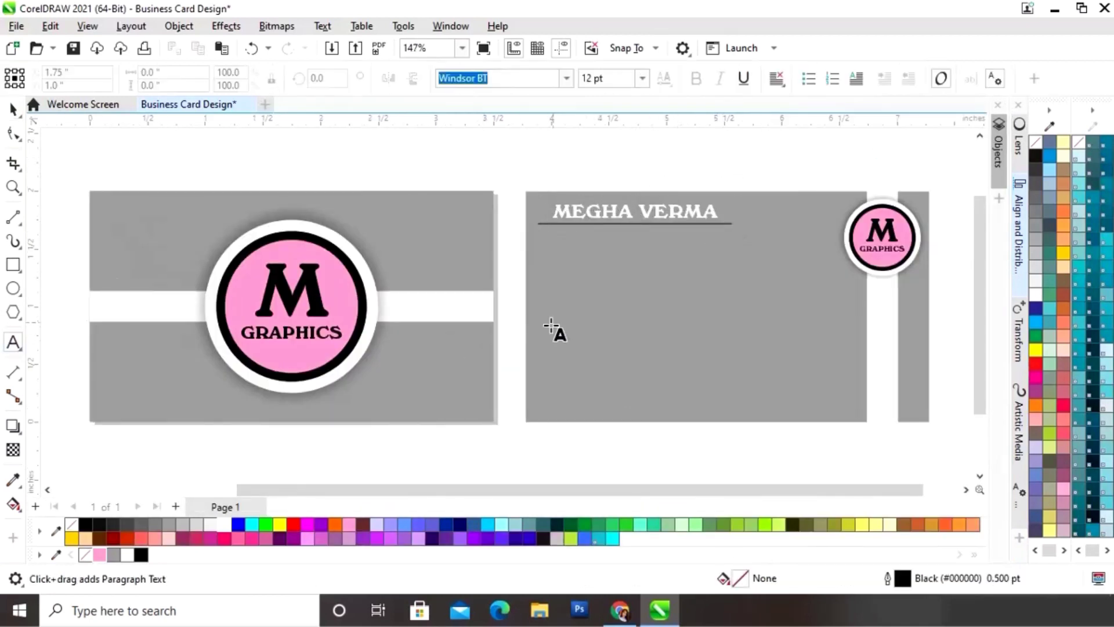
{"action": "left_click", "coordinate": [539, 284]}
{"action": "type", "text": "GRAPH"}
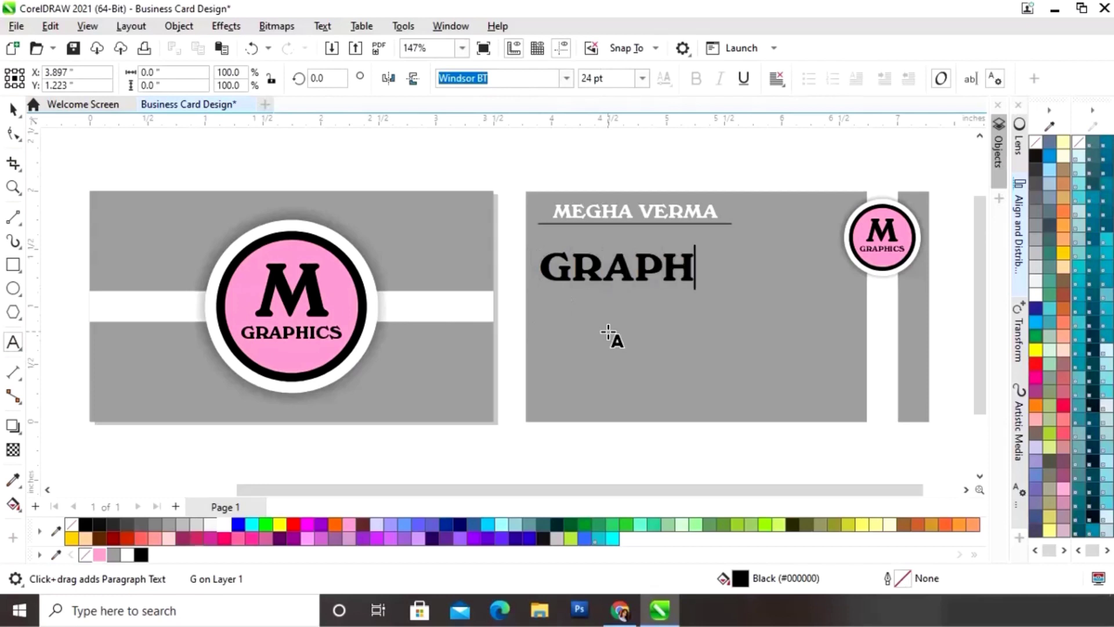
{"action": "type", "text": "IC DESIGNE"}
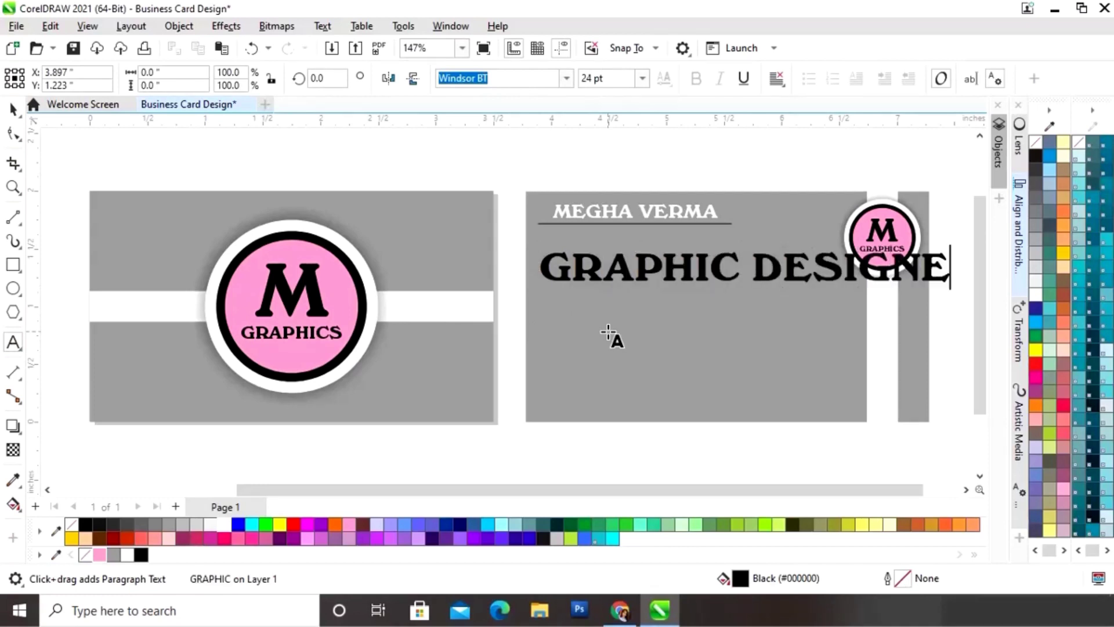
{"action": "type", "text": "R"}
{"action": "key", "text": "Escape"}
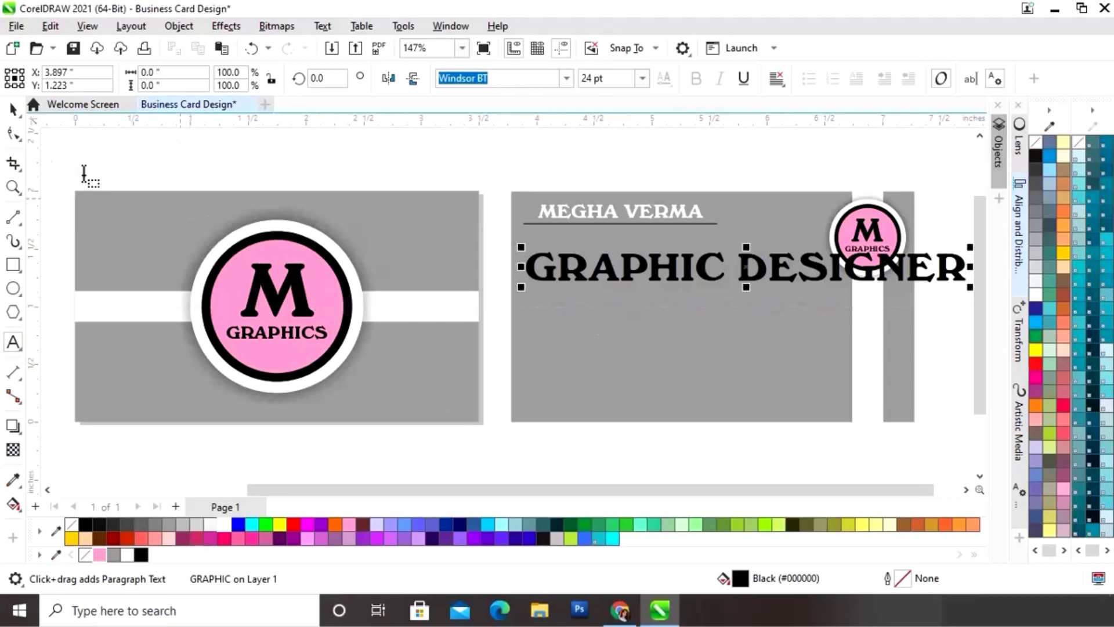
{"action": "left_click", "coordinate": [14, 112]}
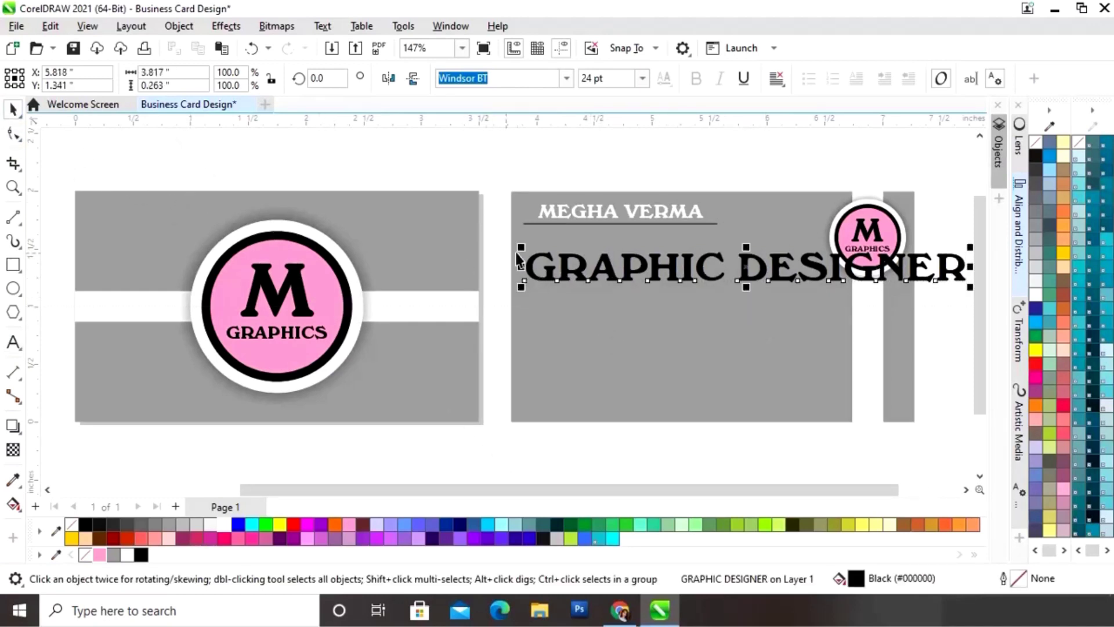
{"action": "left_click_drag", "start_coordinate": [520, 246], "coordinate": [582, 258]}
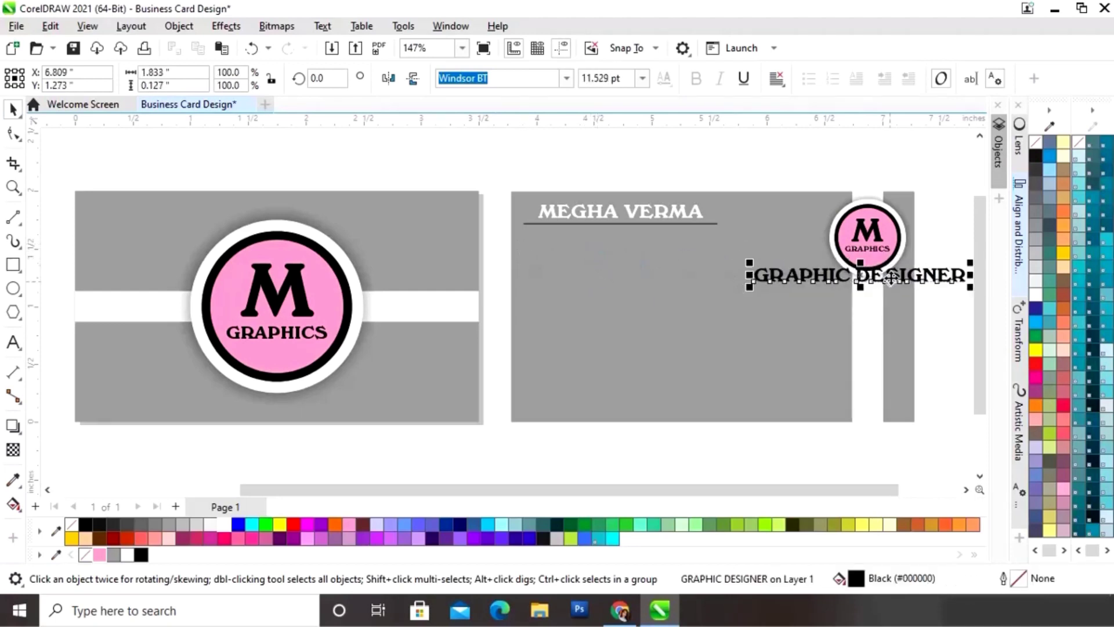
{"action": "left_click_drag", "start_coordinate": [885, 282], "coordinate": [666, 249]}
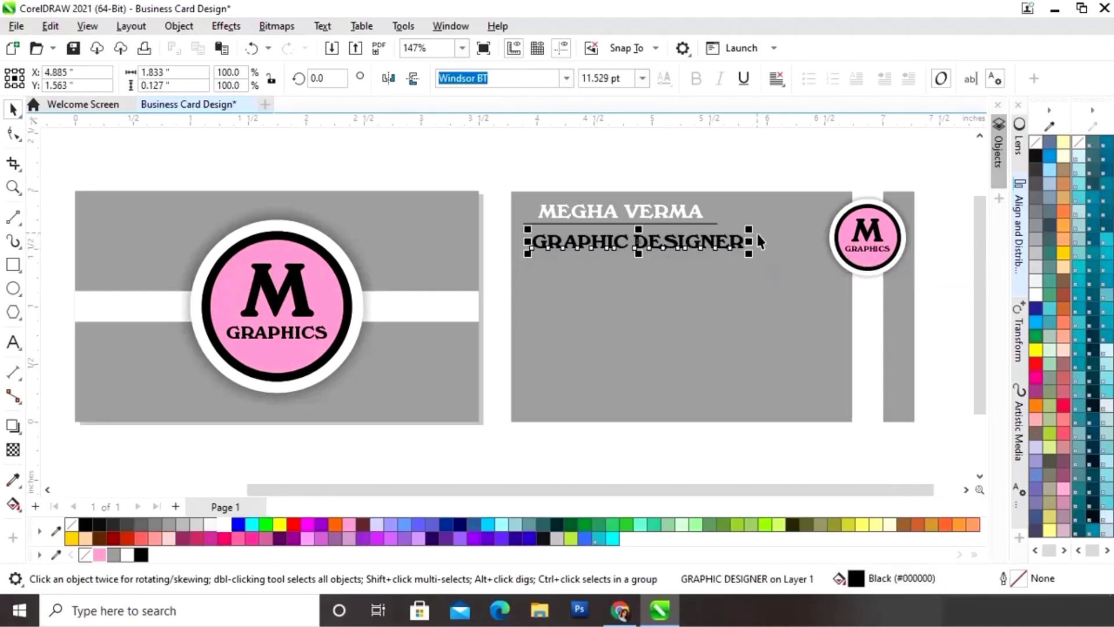
{"action": "left_click_drag", "start_coordinate": [756, 231], "coordinate": [732, 234]}
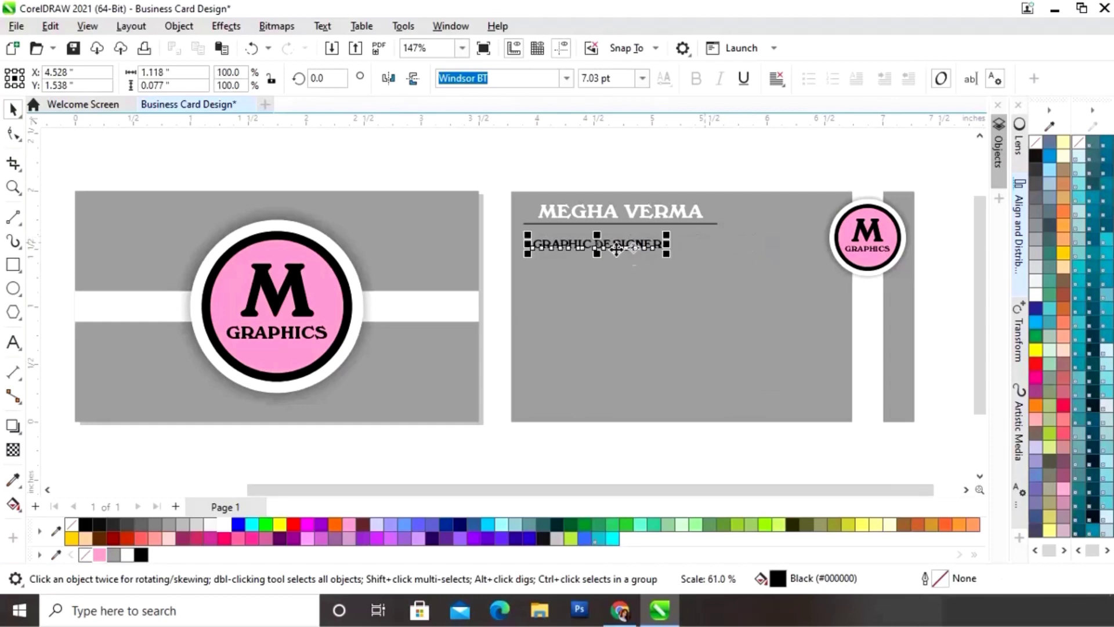
{"action": "left_click_drag", "start_coordinate": [598, 247], "coordinate": [615, 233]}
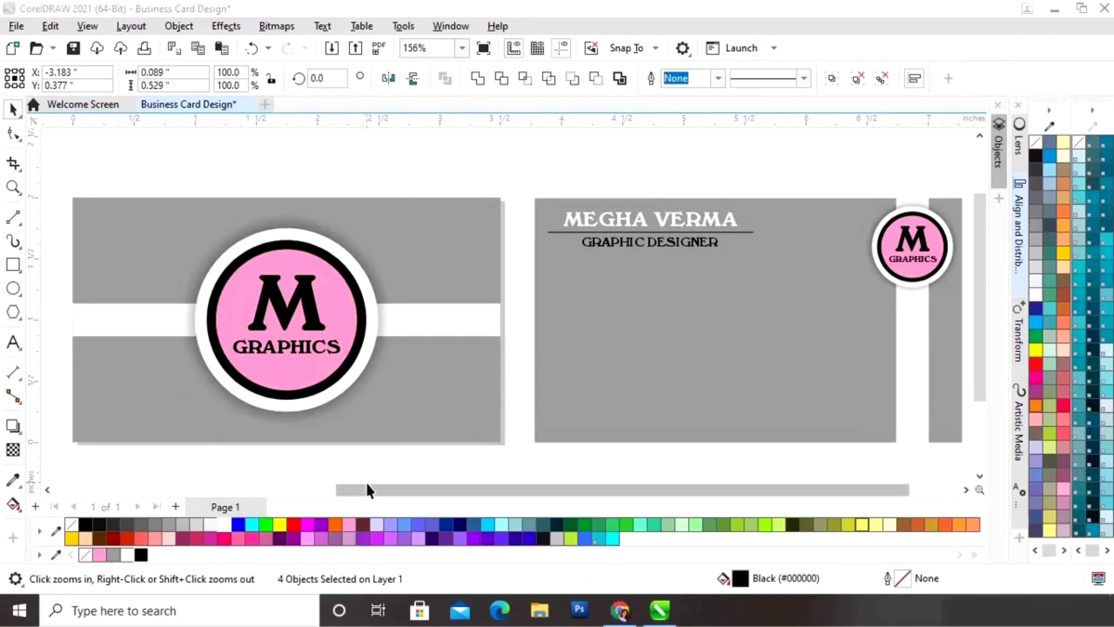
Step: Draw a 0.15 × 0.15 inch circle at the left side of the back card
{"action": "left_click", "coordinate": [14, 288]}
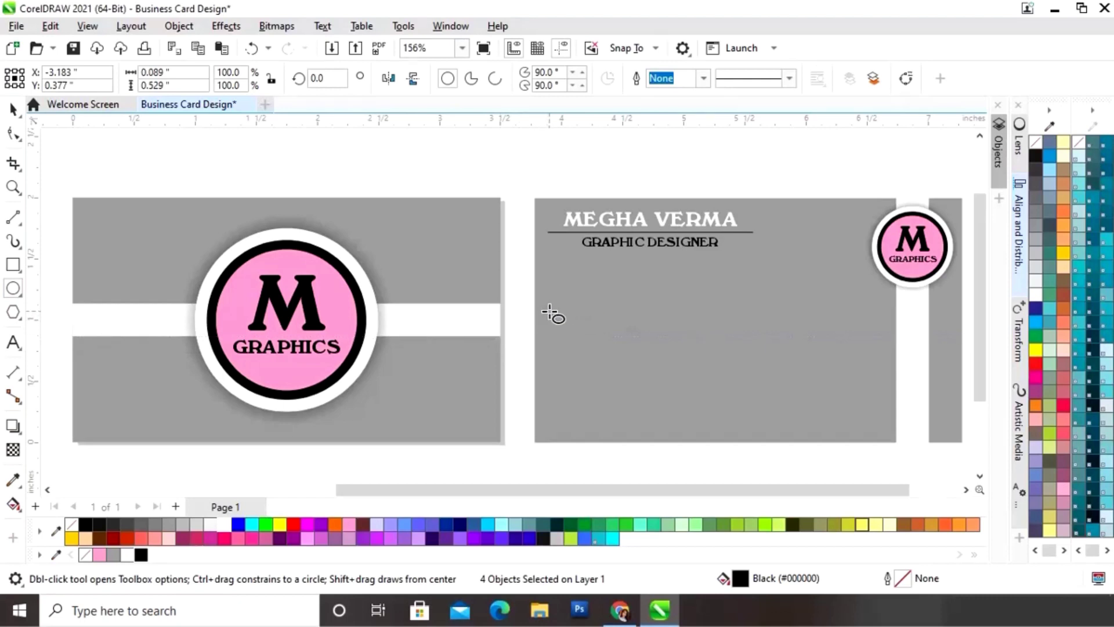
{"action": "left_click_drag", "start_coordinate": [548, 312], "coordinate": [571, 333]}
{"action": "left_click", "coordinate": [154, 72]}
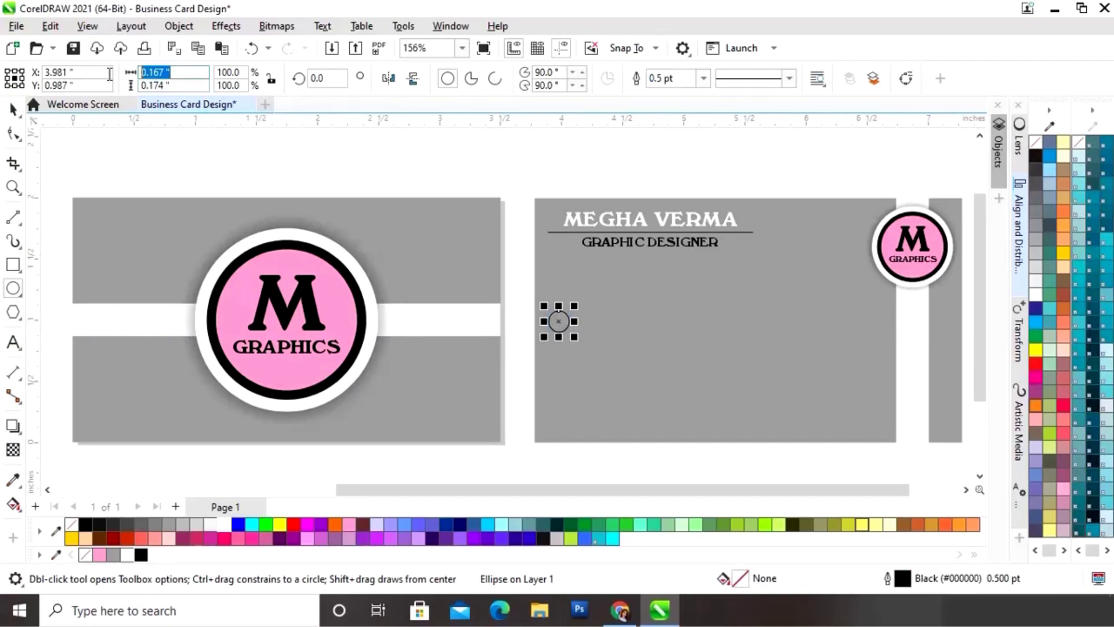
{"action": "type", "text": "0"}
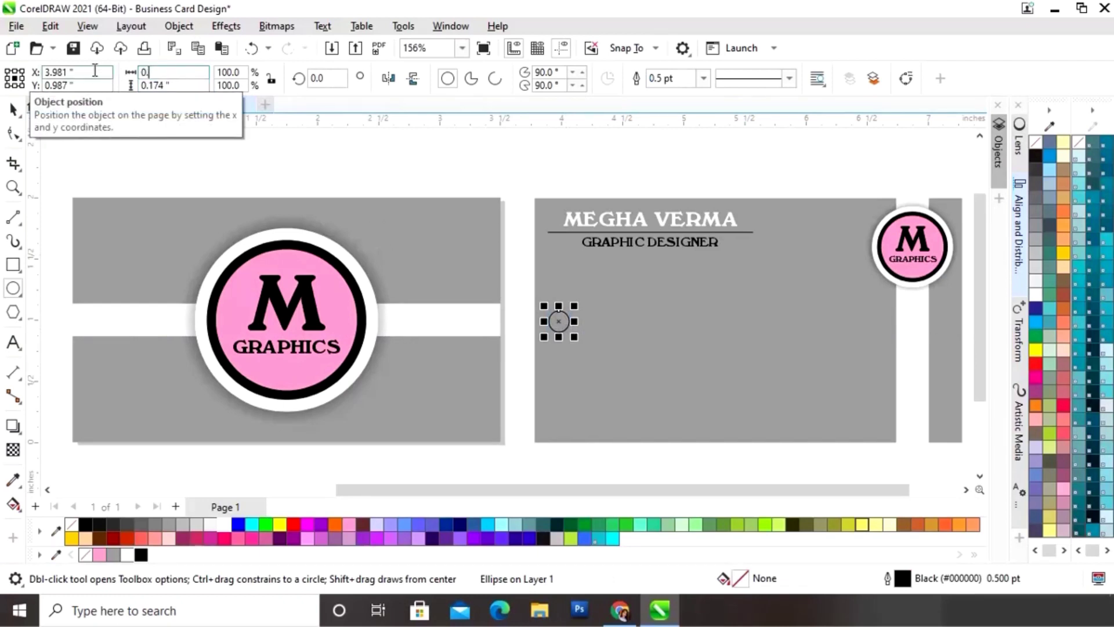
{"action": "type", "text": ".15"}
{"action": "key", "text": "Return"}
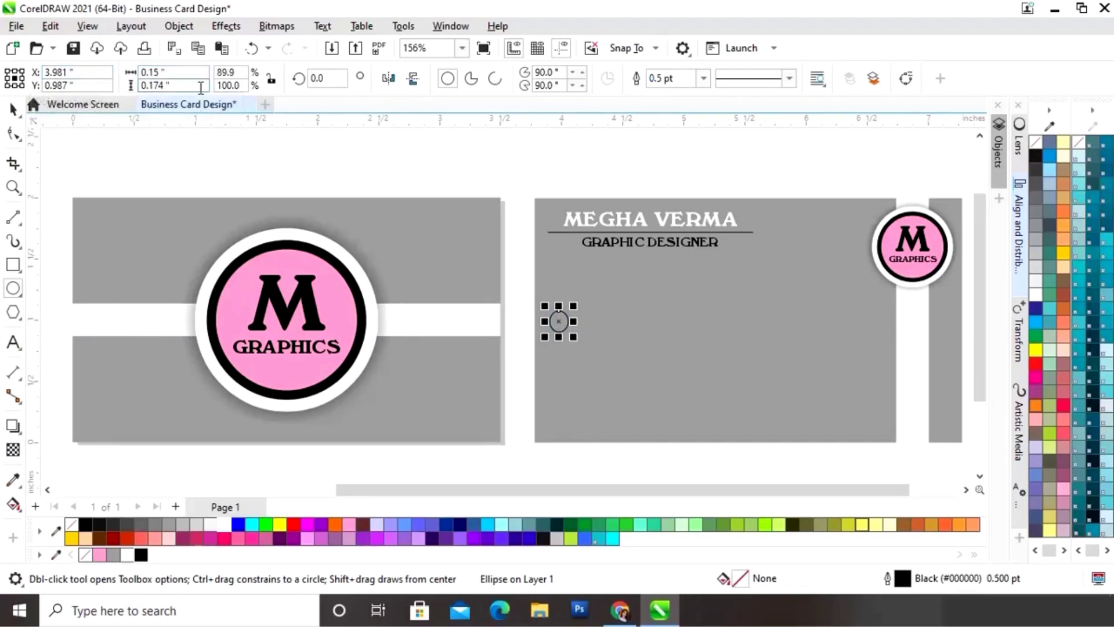
{"action": "left_click", "coordinate": [202, 85]}
{"action": "type", "text": "0.15"}
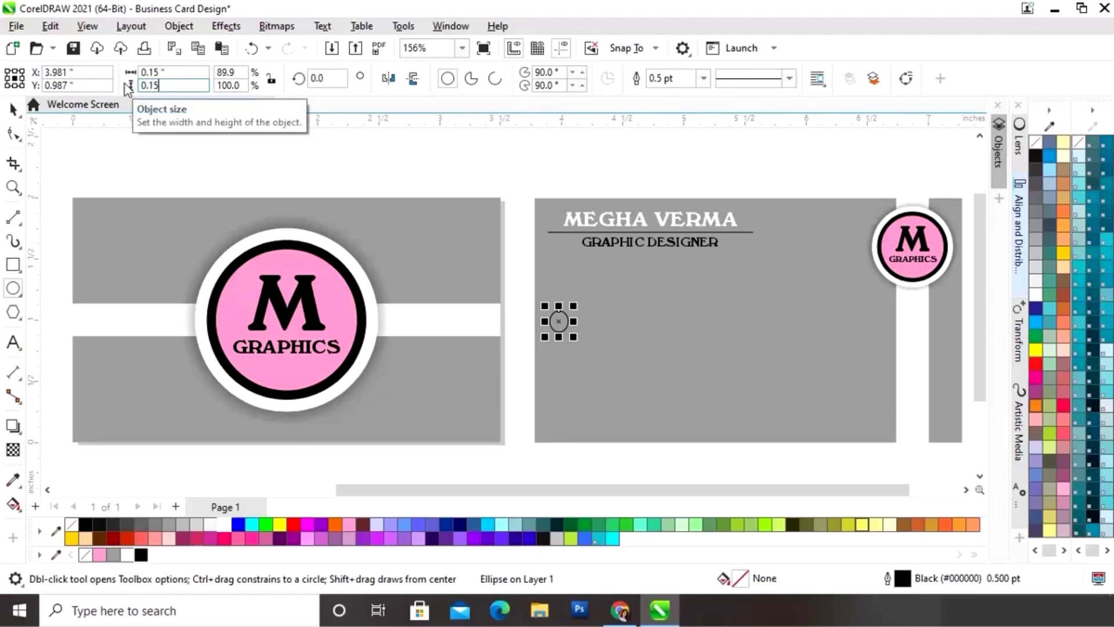
{"action": "key", "text": "Return"}
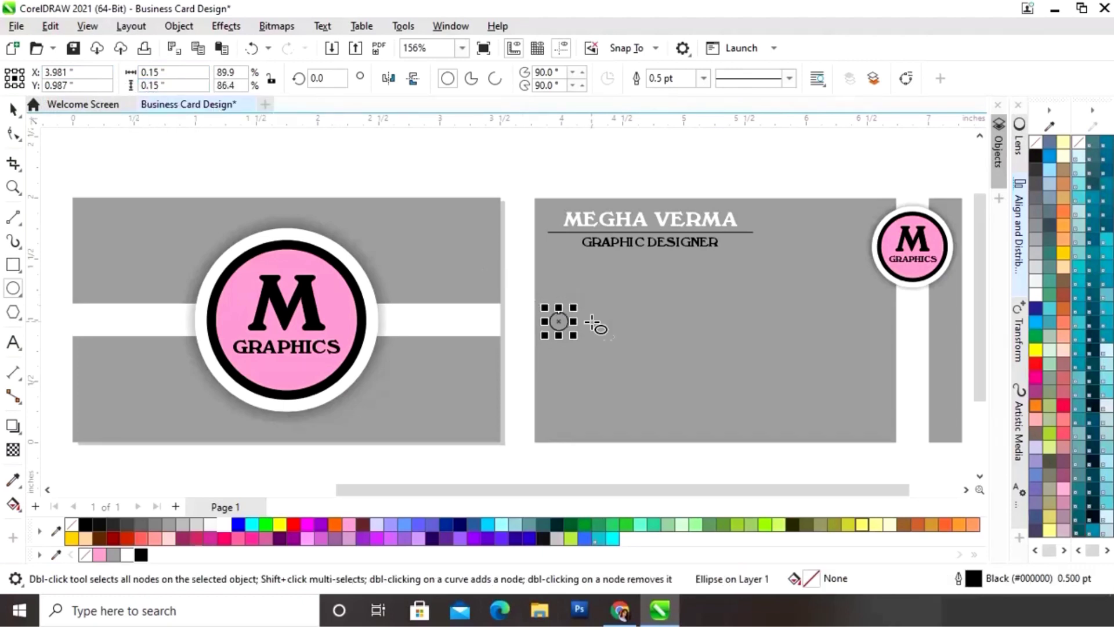
Step: Make the circle white with no outline, enlarge it slightly, and duplicate it into a column of four
{"action": "left_click", "coordinate": [13, 108]}
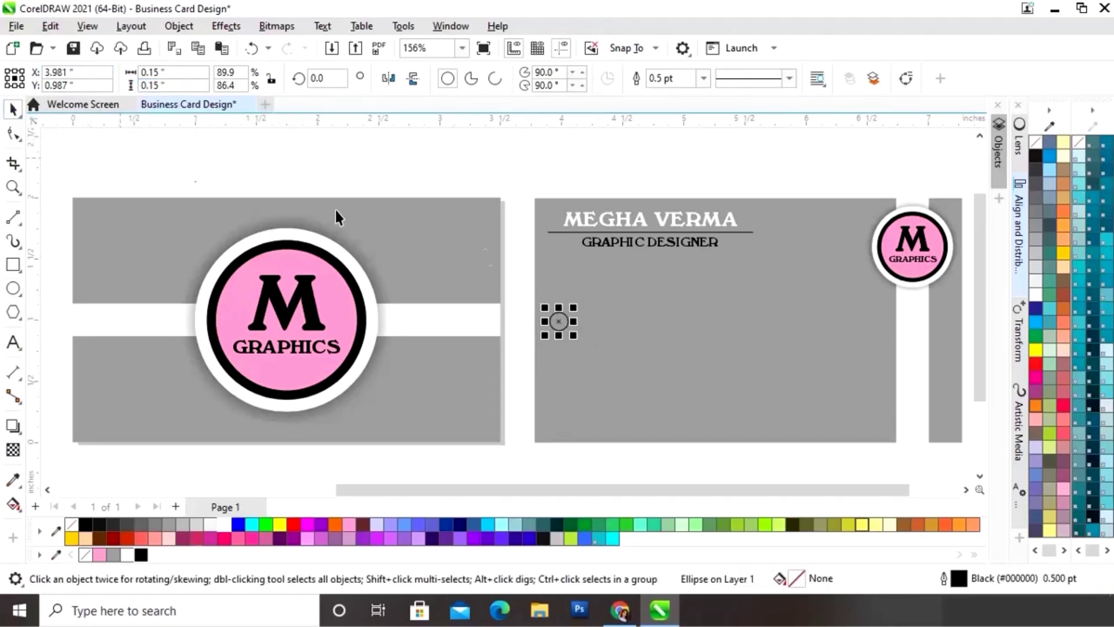
{"action": "mouse_move", "coordinate": [574, 308]}
{"action": "left_mouse_down"}
{"action": "mouse_move", "coordinate": [588, 298]}
{"action": "mouse_move", "coordinate": [554, 318]}
{"action": "mouse_move", "coordinate": [571, 301]}
{"action": "left_mouse_up"}
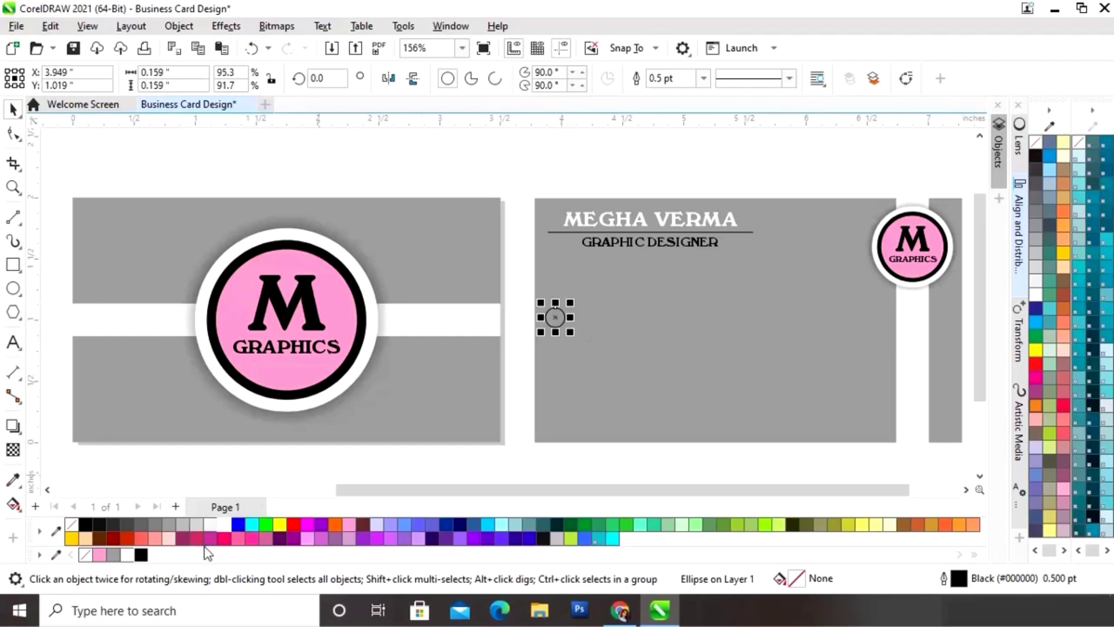
{"action": "left_click", "coordinate": [223, 525]}
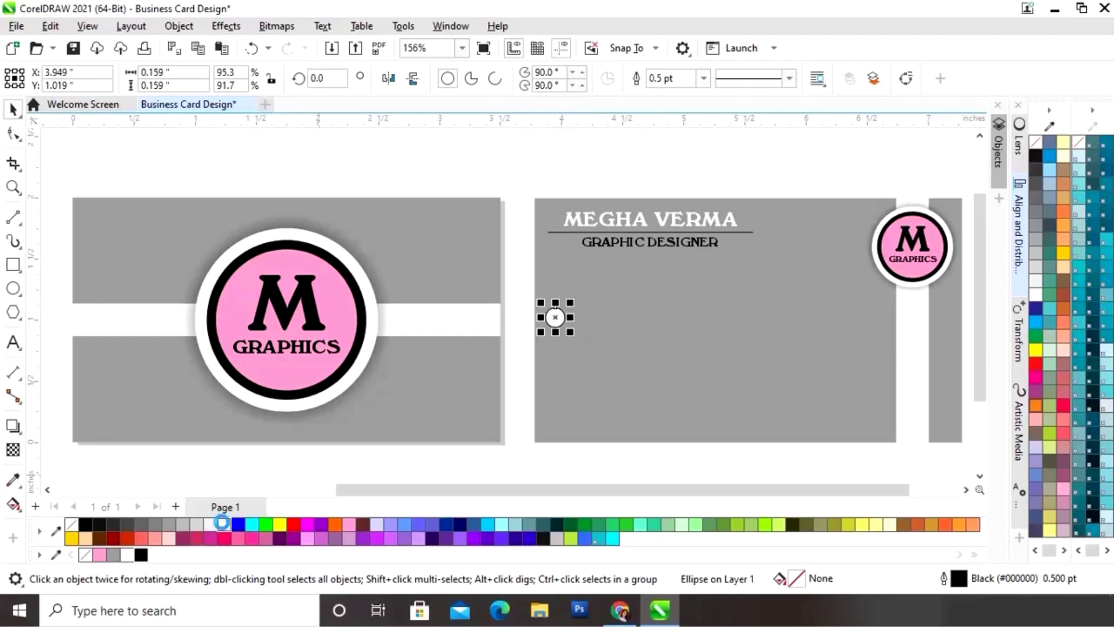
{"action": "right_click", "coordinate": [72, 525]}
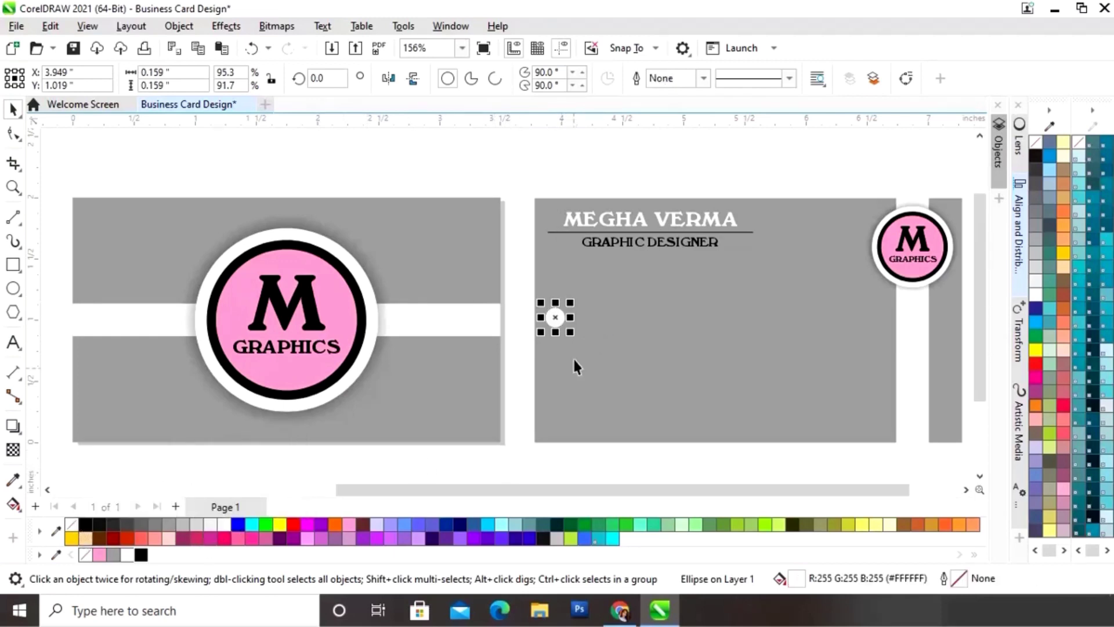
{"action": "left_click_drag", "start_coordinate": [570, 302], "coordinate": [556, 348]}
{"action": "left_click_drag", "start_coordinate": [556, 350], "coordinate": [561, 354]}
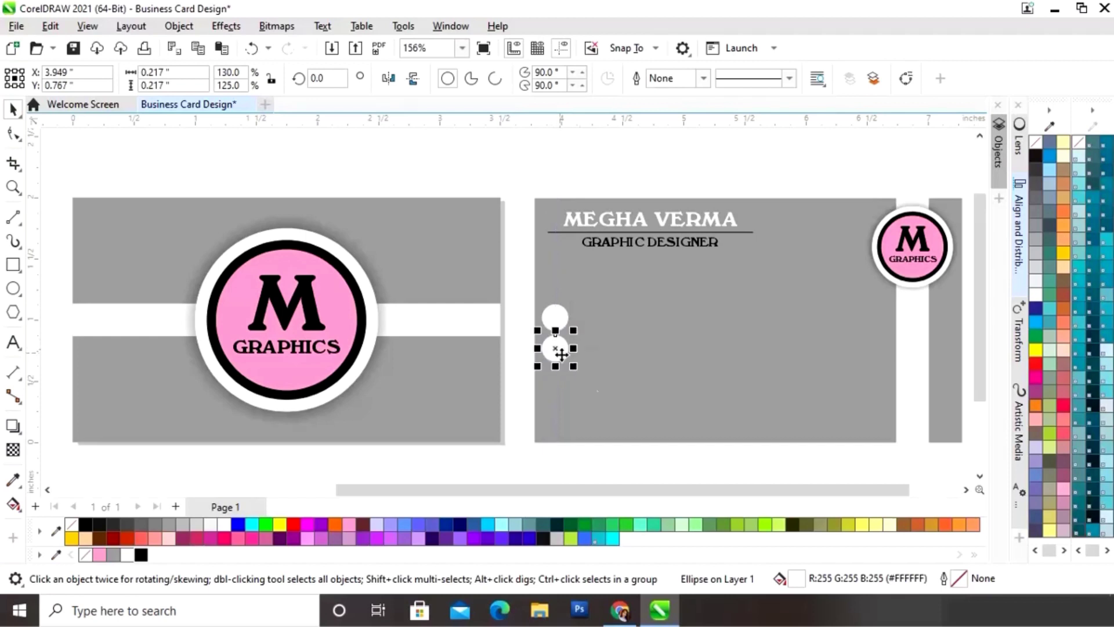
{"action": "key", "text": "ctrl+r"}
{"action": "key", "text": "ctrl+r"}
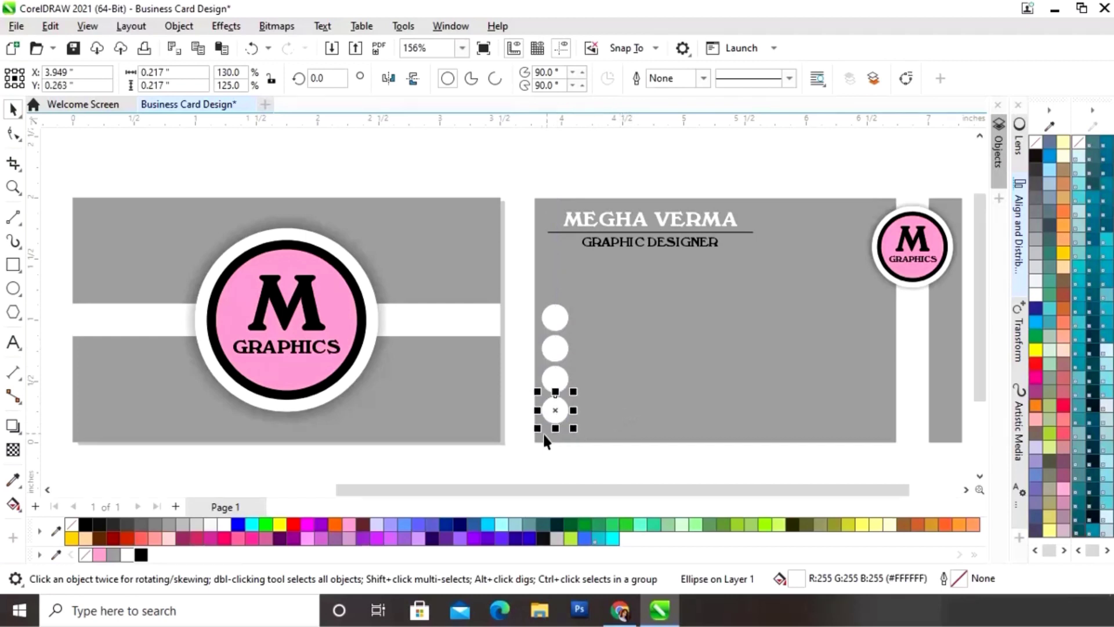
{"action": "left_click", "coordinate": [528, 462]}
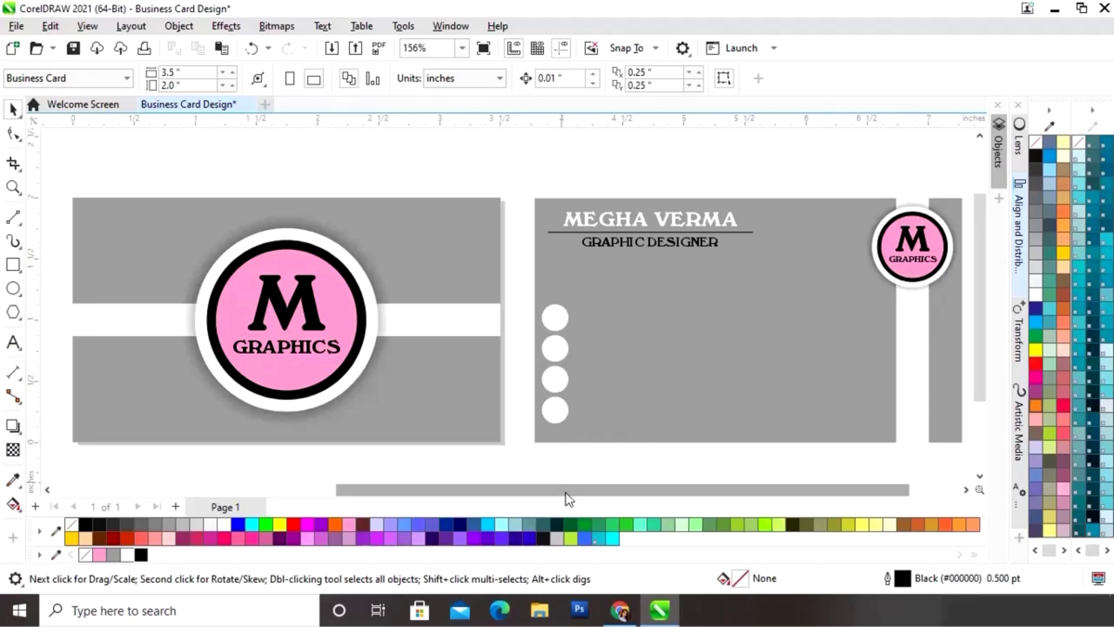
Step: Move the four contact icons onto the back card beside the white circles
{"action": "left_click_drag", "start_coordinate": [567, 492], "coordinate": [286, 485]}
{"action": "left_click_drag", "start_coordinate": [147, 409], "coordinate": [100, 473]}
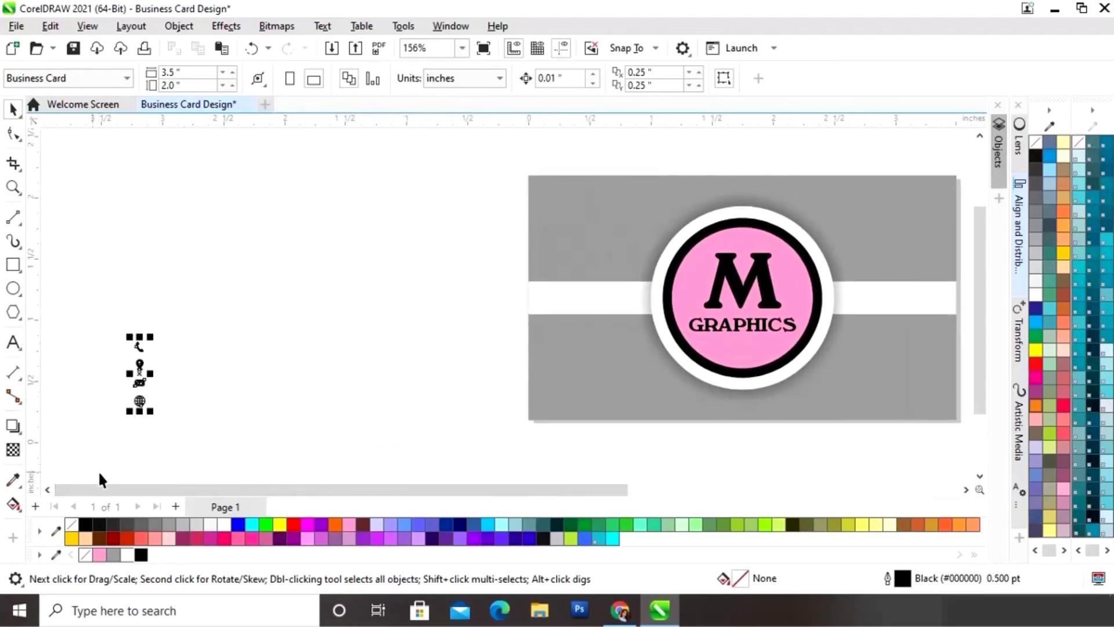
{"action": "left_click_drag", "start_coordinate": [140, 384], "coordinate": [898, 378]}
{"action": "left_click_drag", "start_coordinate": [607, 498], "coordinate": [782, 497]}
{"action": "left_click_drag", "start_coordinate": [470, 369], "coordinate": [608, 377]}
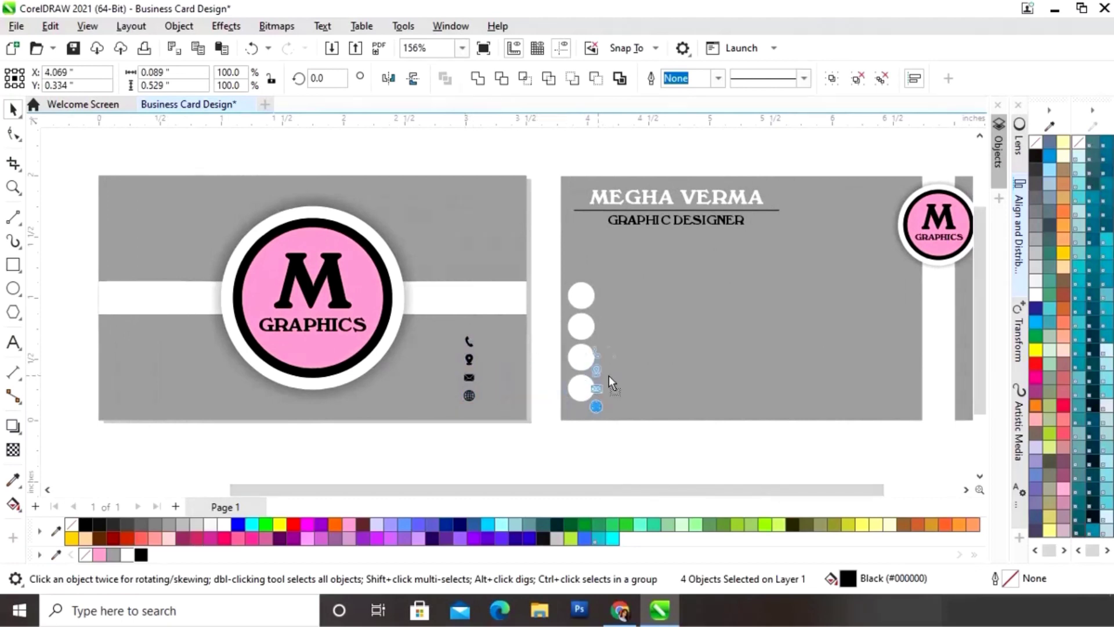
{"action": "left_click_drag", "start_coordinate": [669, 331], "coordinate": [669, 333]}
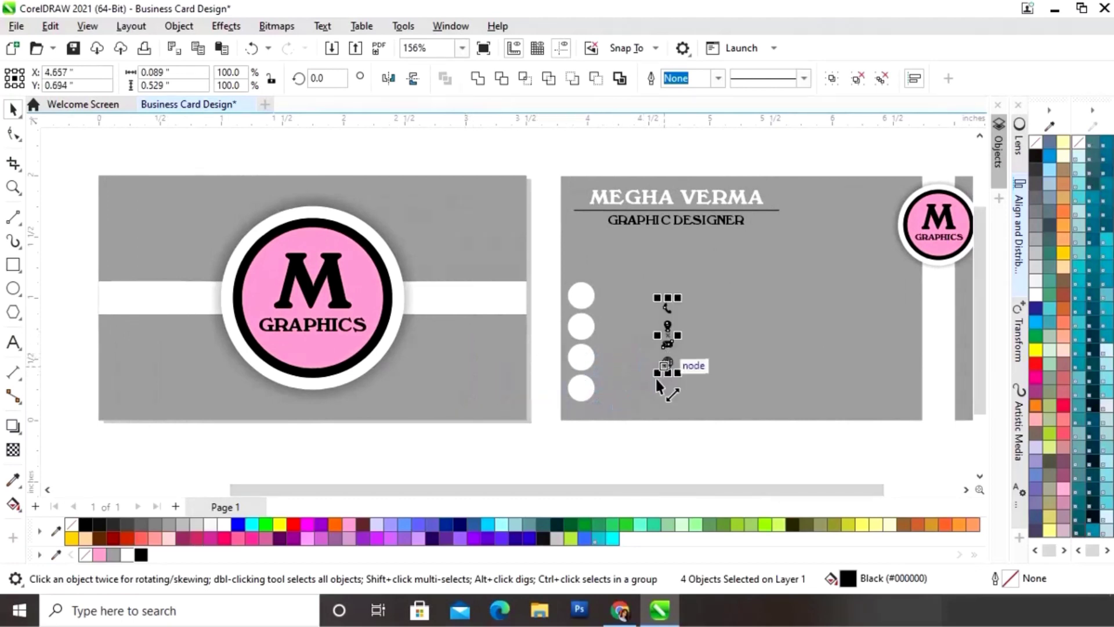
{"action": "left_click", "coordinate": [639, 428]}
Step: Enlarge the phone icon, then zoom in on the icons and circles
{"action": "left_click_drag", "start_coordinate": [633, 486], "coordinate": [661, 492]}
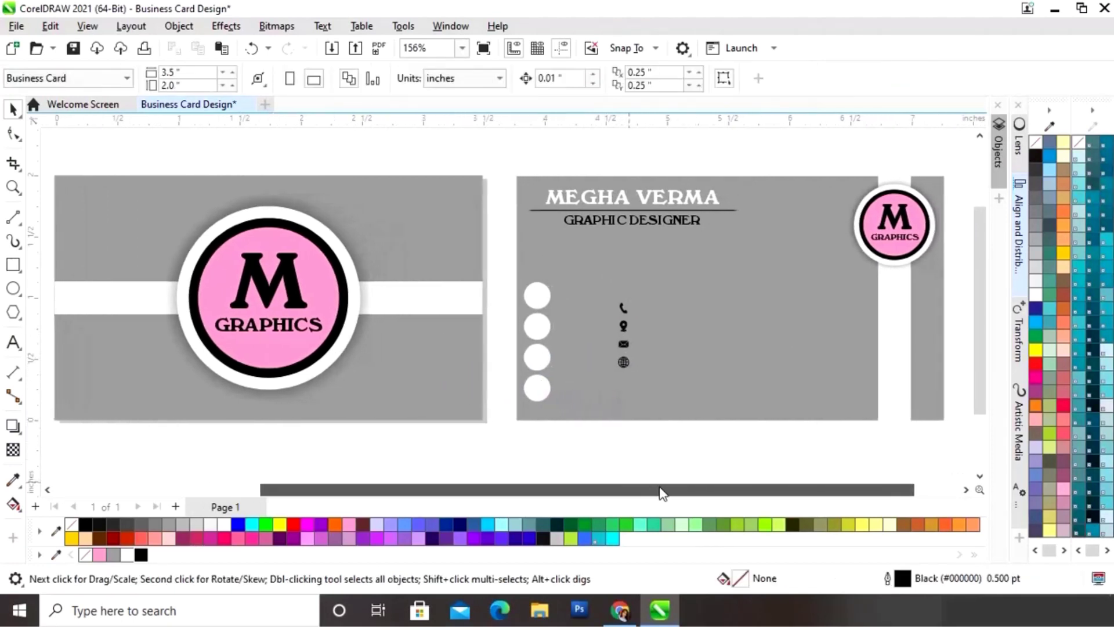
{"action": "left_click", "coordinate": [620, 316]}
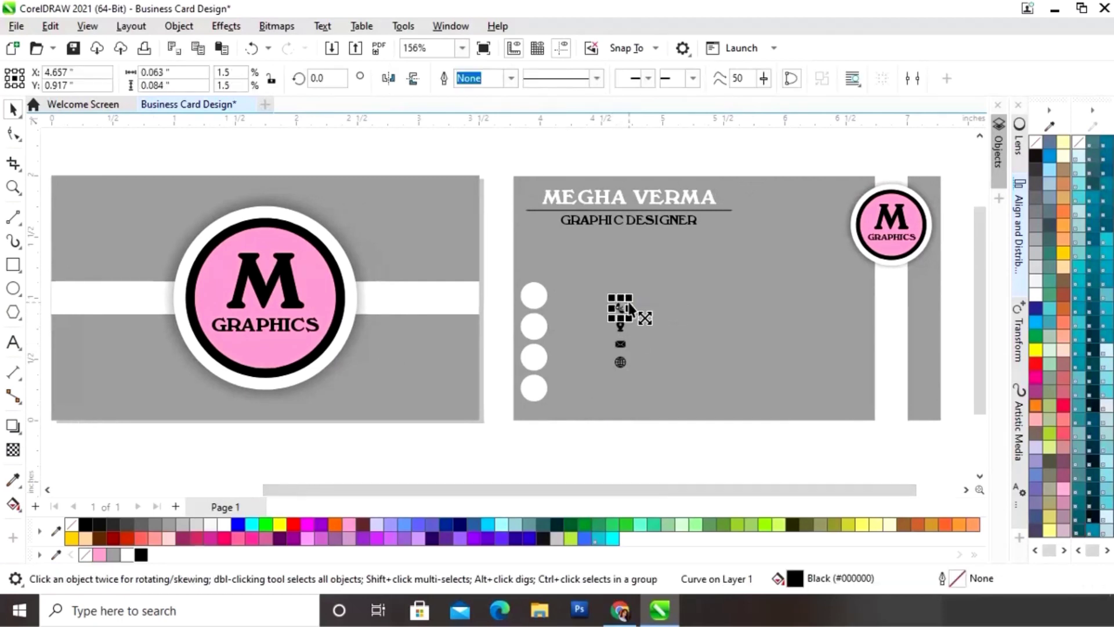
{"action": "left_click_drag", "start_coordinate": [629, 296], "coordinate": [635, 289]}
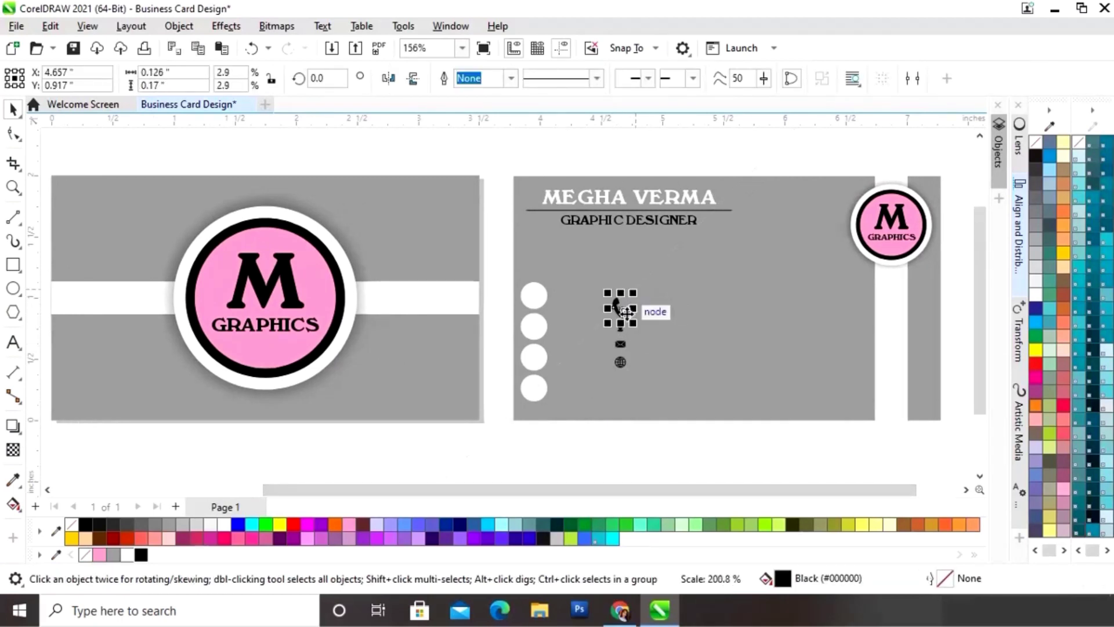
{"action": "left_click_drag", "start_coordinate": [596, 422], "coordinate": [660, 269]}
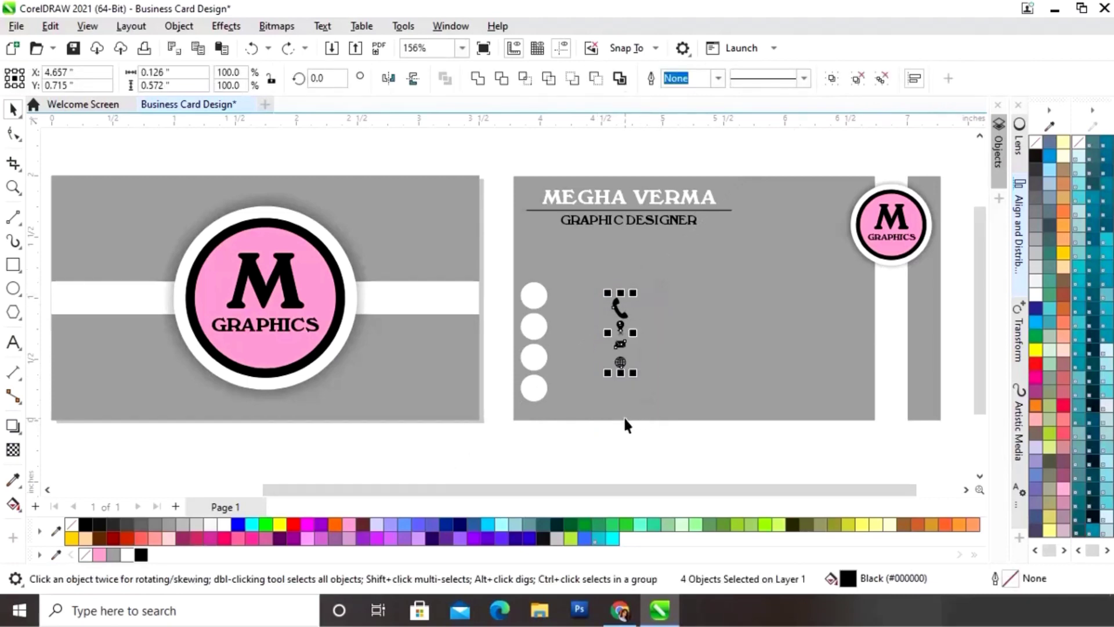
{"action": "left_click", "coordinate": [625, 445]}
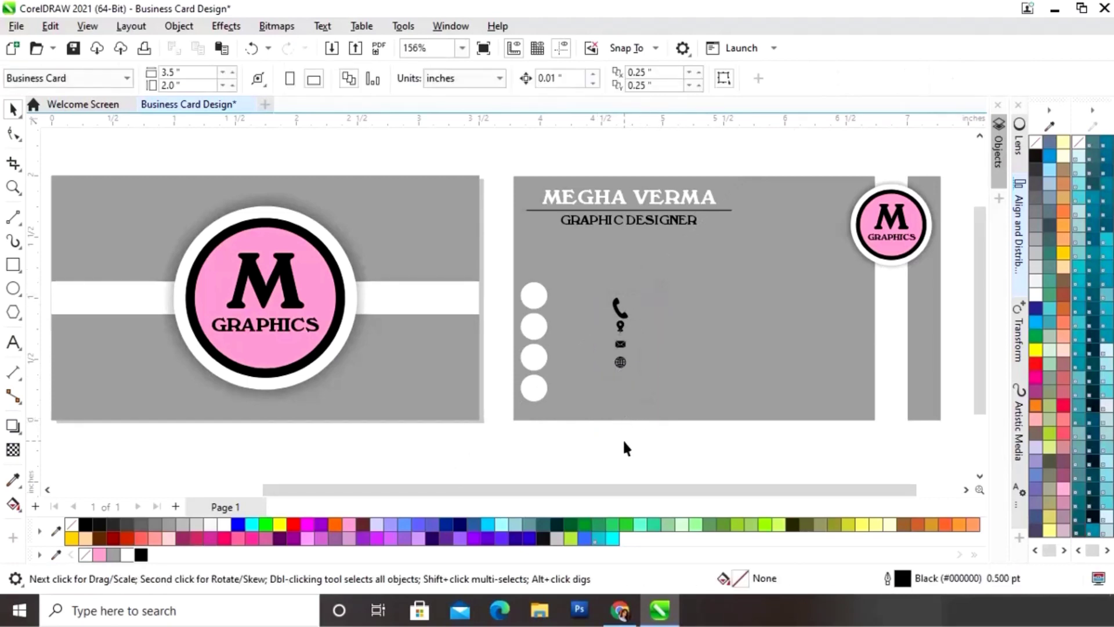
{"action": "key", "text": "z"}
{"action": "left_click_drag", "start_coordinate": [490, 273], "coordinate": [671, 429]}
Step: Centre the phone icon in the top circle and the location pin in the second
{"action": "key", "text": "space"}
{"action": "left_click_drag", "start_coordinate": [608, 212], "coordinate": [404, 182]}
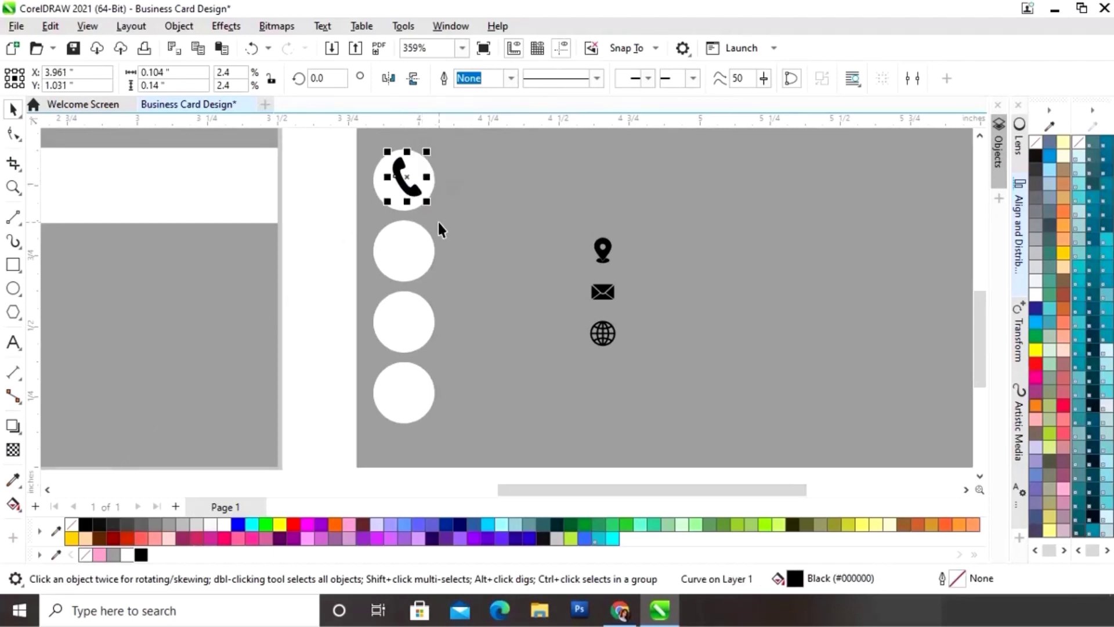
{"action": "key", "text": "Down"}
{"action": "key", "text": "Left"}
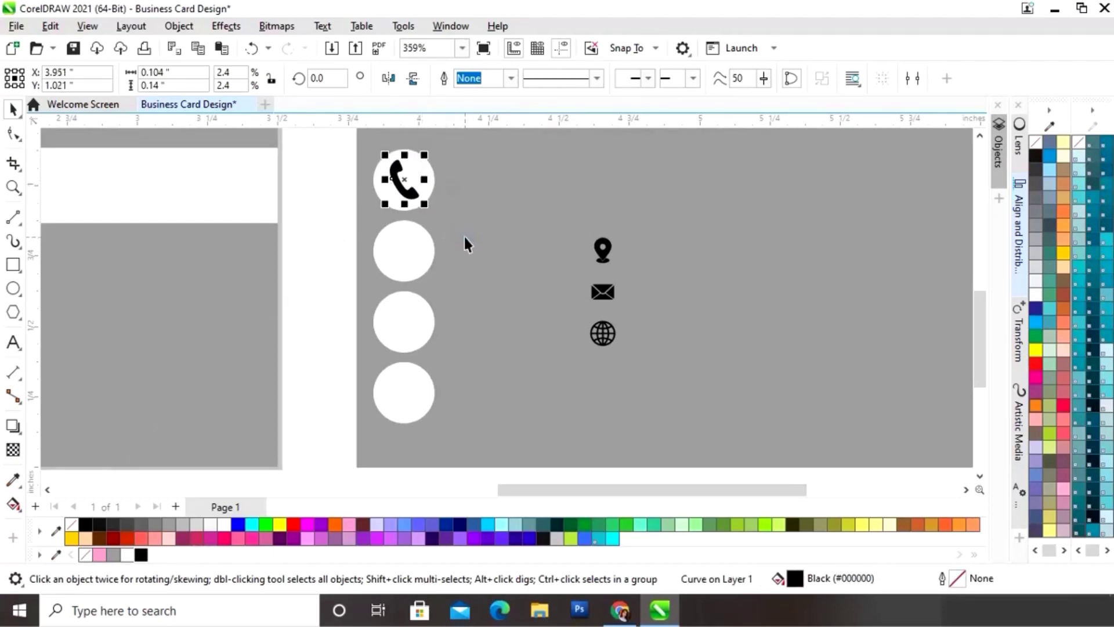
{"action": "key", "text": "Left"}
{"action": "left_click", "coordinate": [644, 288]}
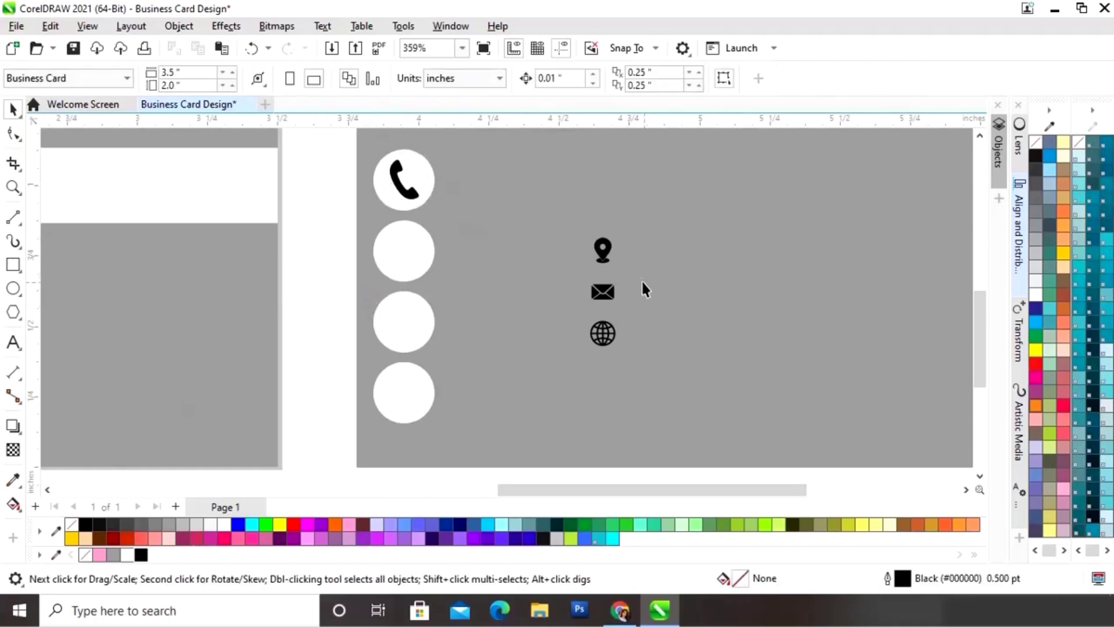
{"action": "left_click_drag", "start_coordinate": [608, 249], "coordinate": [404, 251]}
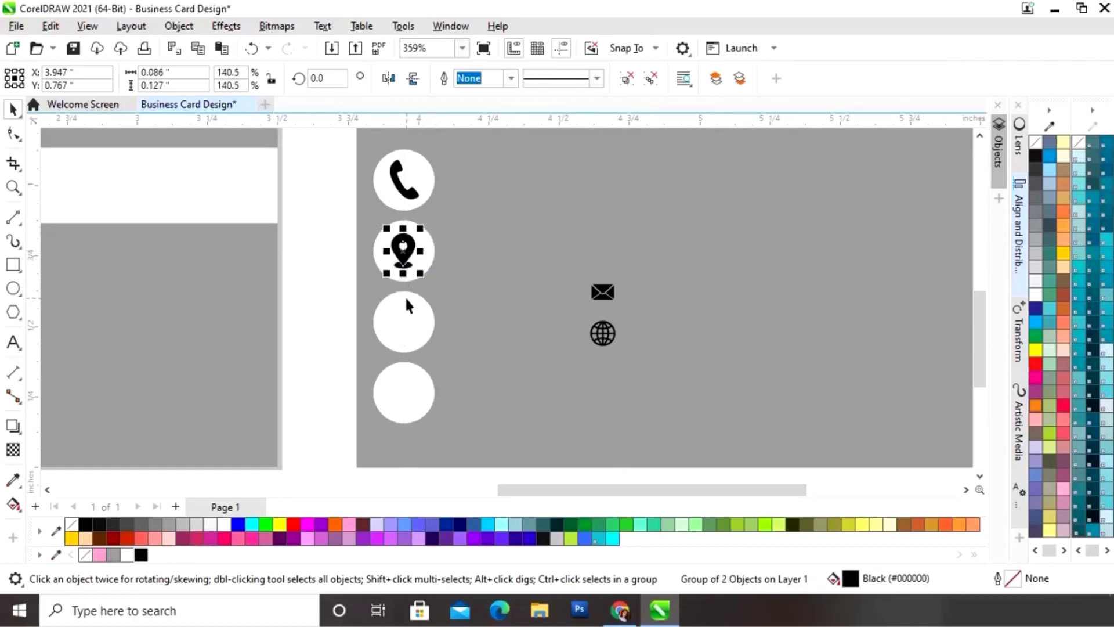
{"action": "key", "text": "Down"}
{"action": "key", "text": "Up"}
{"action": "key", "text": "Right"}
{"action": "left_click", "coordinate": [320, 305]}
Step: Place the envelope and globe in the last two circles, shrinking the globe and phone to fit
{"action": "left_click", "coordinate": [606, 293]}
{"action": "left_click_drag", "start_coordinate": [610, 295], "coordinate": [410, 328]}
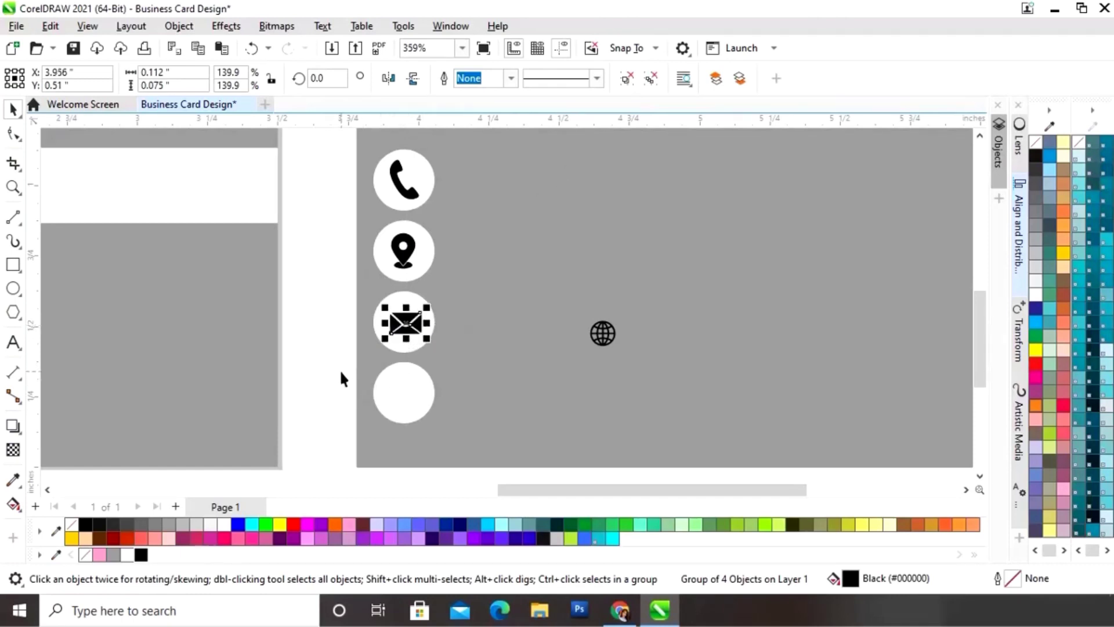
{"action": "left_click", "coordinate": [340, 370]}
{"action": "left_click_drag", "start_coordinate": [600, 341], "coordinate": [432, 385]}
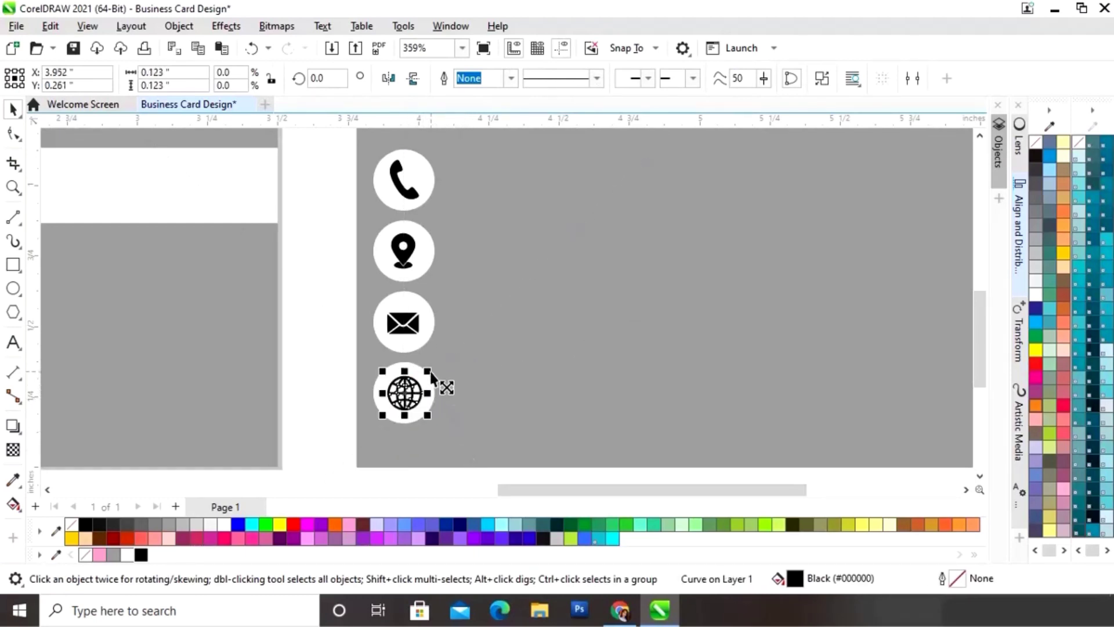
{"action": "left_click_drag", "start_coordinate": [427, 371], "coordinate": [430, 377]}
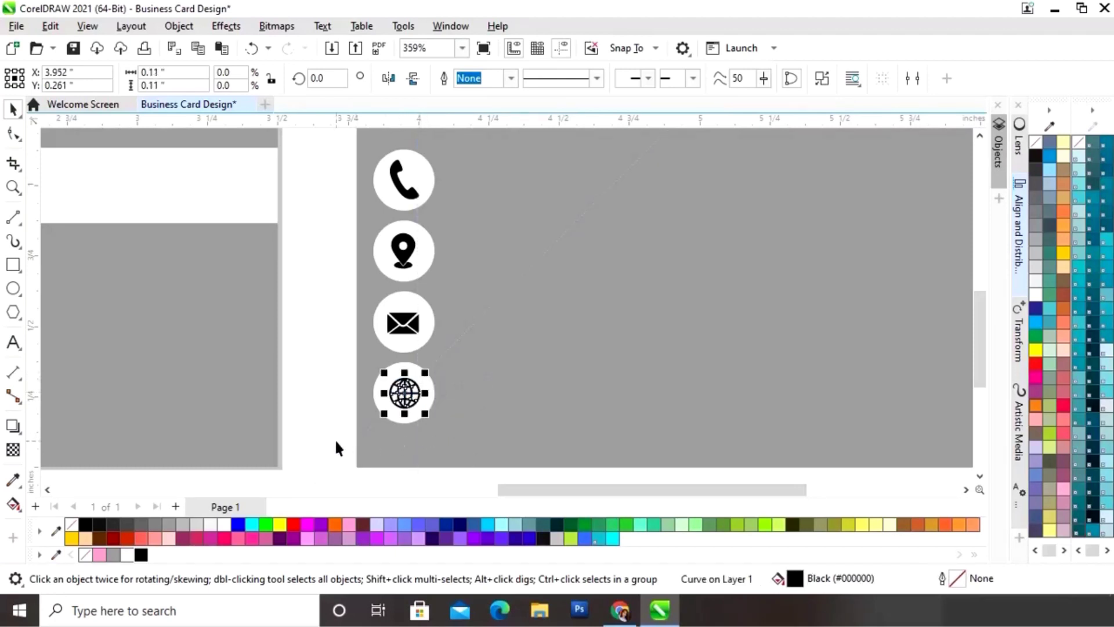
{"action": "left_click", "coordinate": [311, 412]}
{"action": "left_click", "coordinate": [417, 191]}
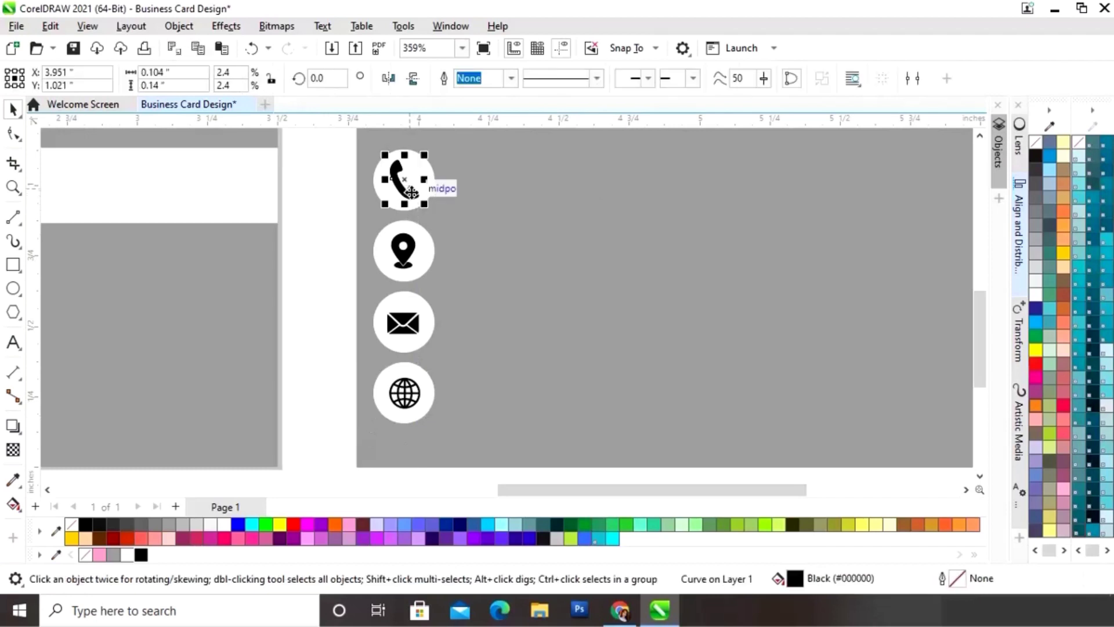
{"action": "left_click_drag", "start_coordinate": [427, 157], "coordinate": [424, 155]}
{"action": "left_click", "coordinate": [321, 258]}
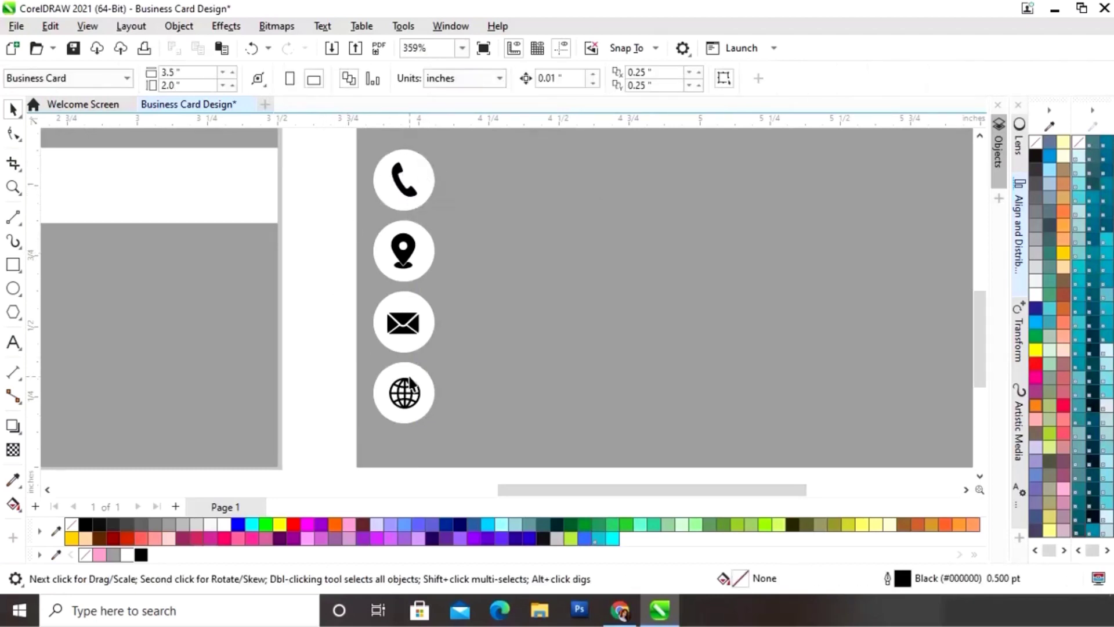
{"action": "scroll", "coordinate": [536, 409], "scroll_direction": "down", "scroll_amount": 2}
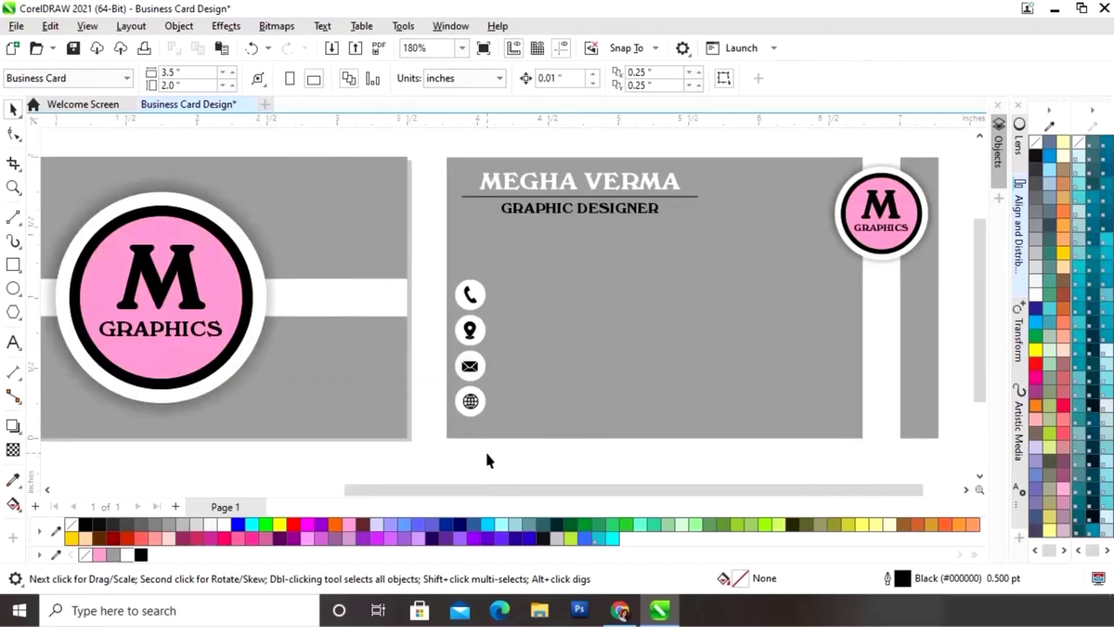
{"action": "scroll", "coordinate": [482, 451], "scroll_direction": "right", "scroll_amount": 1}
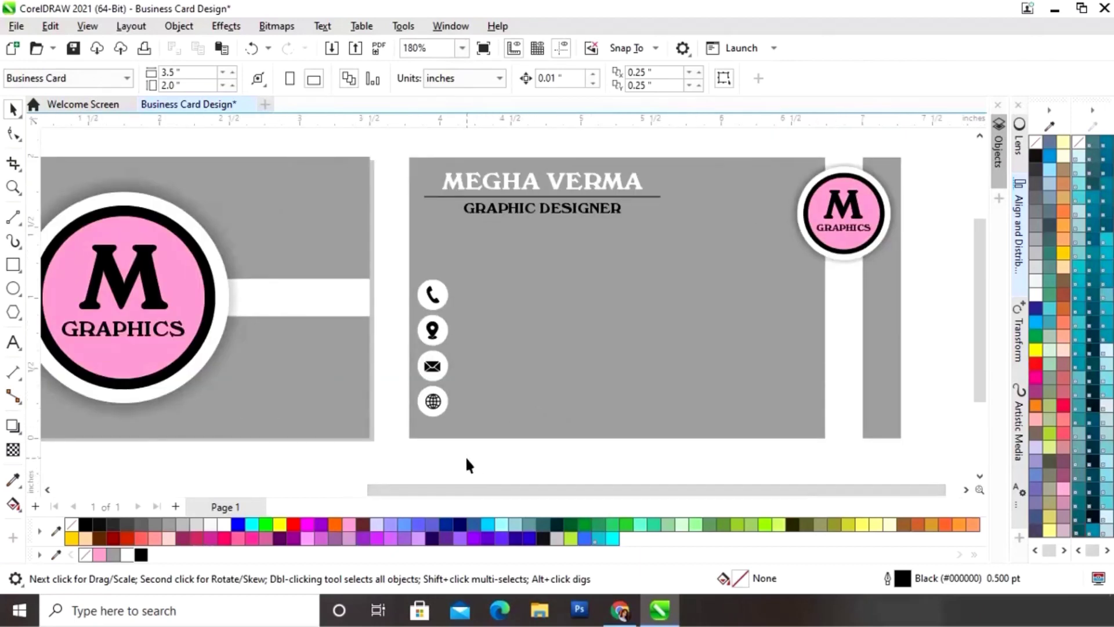
Step: Type the first phone number, scale it to about 9 pt, and place it beside the phone icon
{"action": "left_click", "coordinate": [12, 344]}
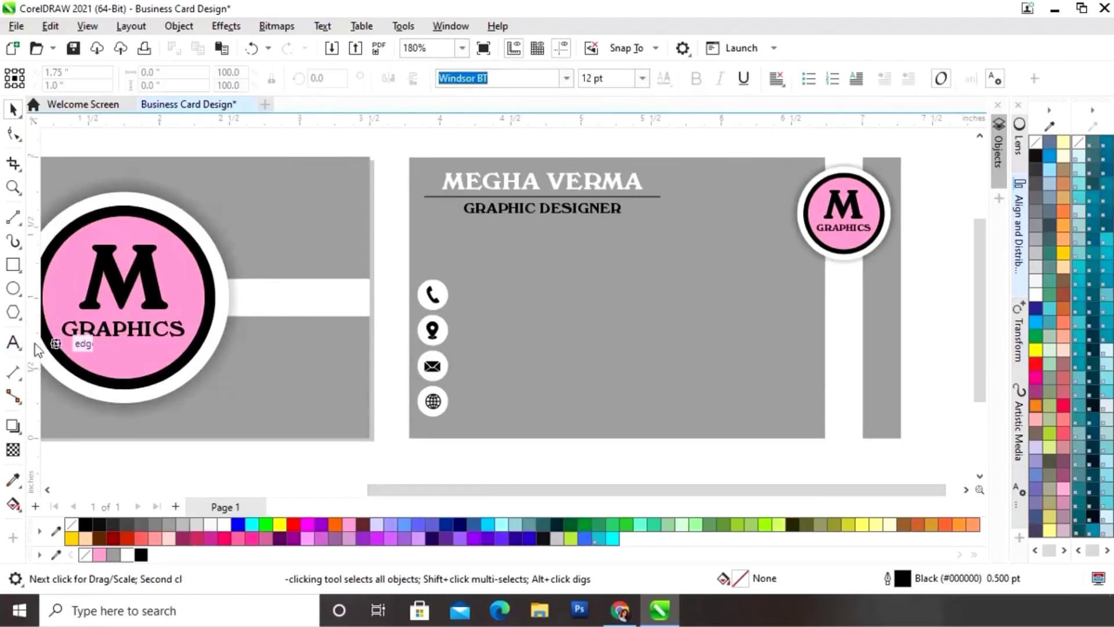
{"action": "left_click", "coordinate": [476, 299]}
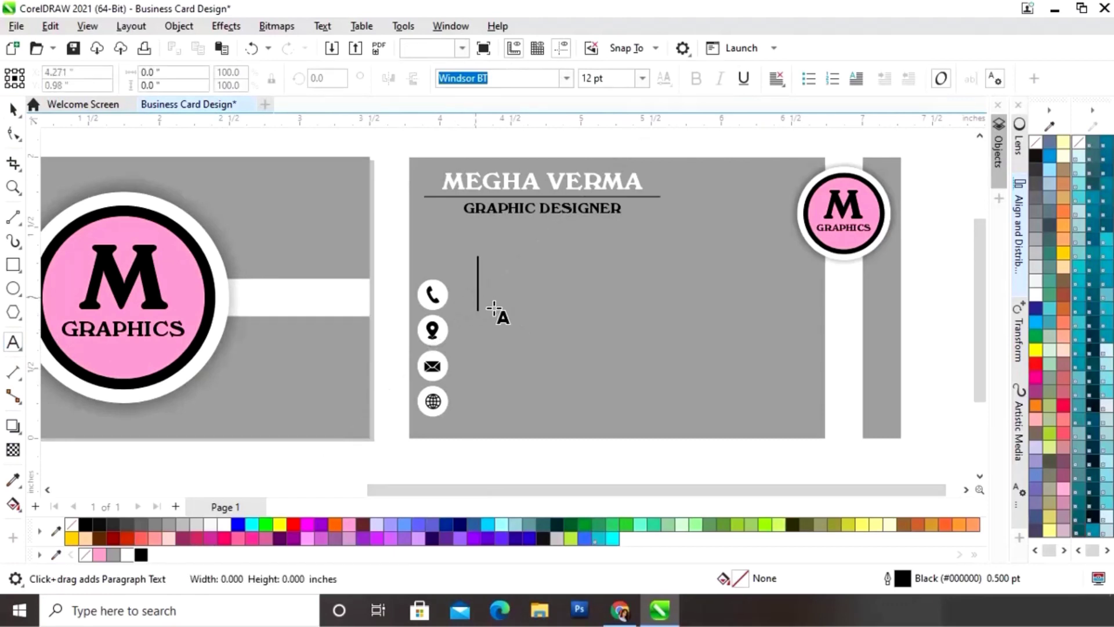
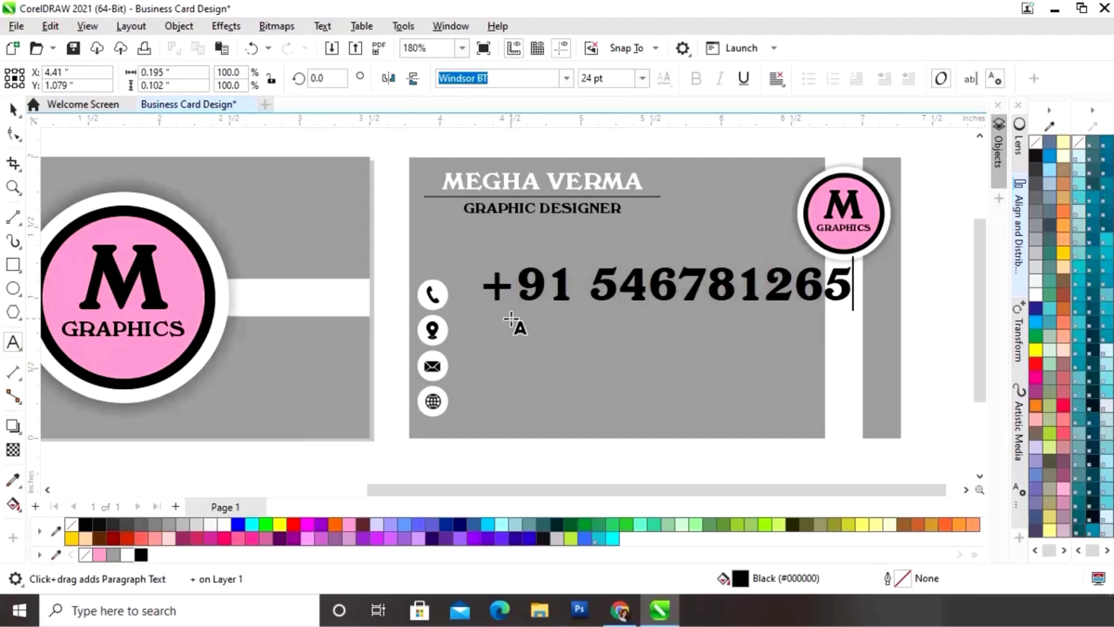
{"action": "type", "text": "*"}
{"action": "key", "text": "Escape"}
{"action": "left_click", "coordinate": [13, 109]}
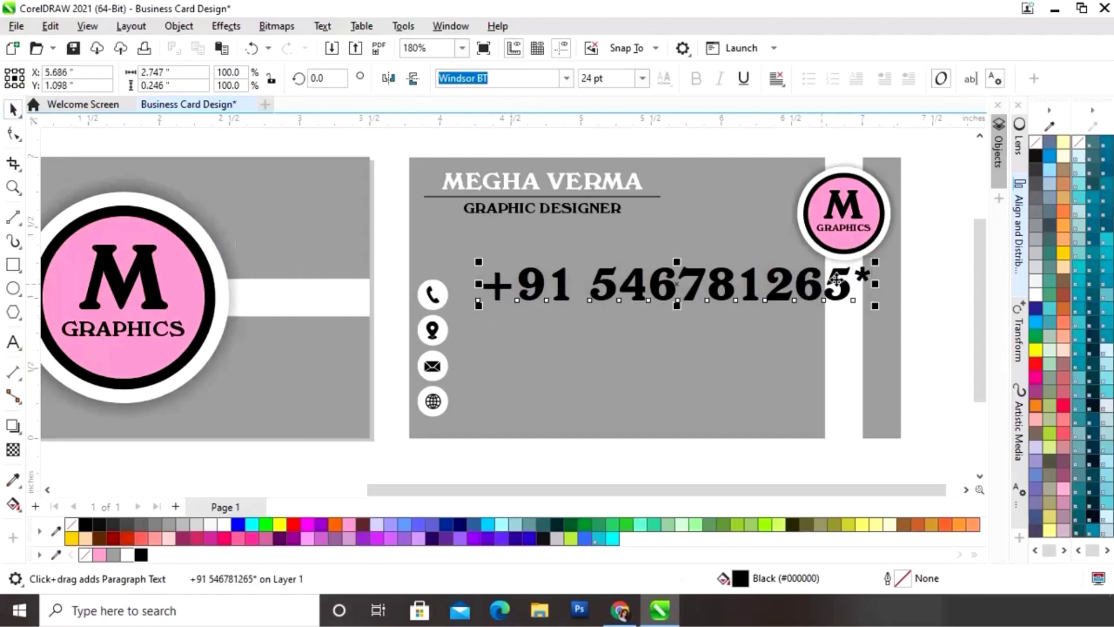
{"action": "left_click_drag", "start_coordinate": [875, 262], "coordinate": [823, 274]}
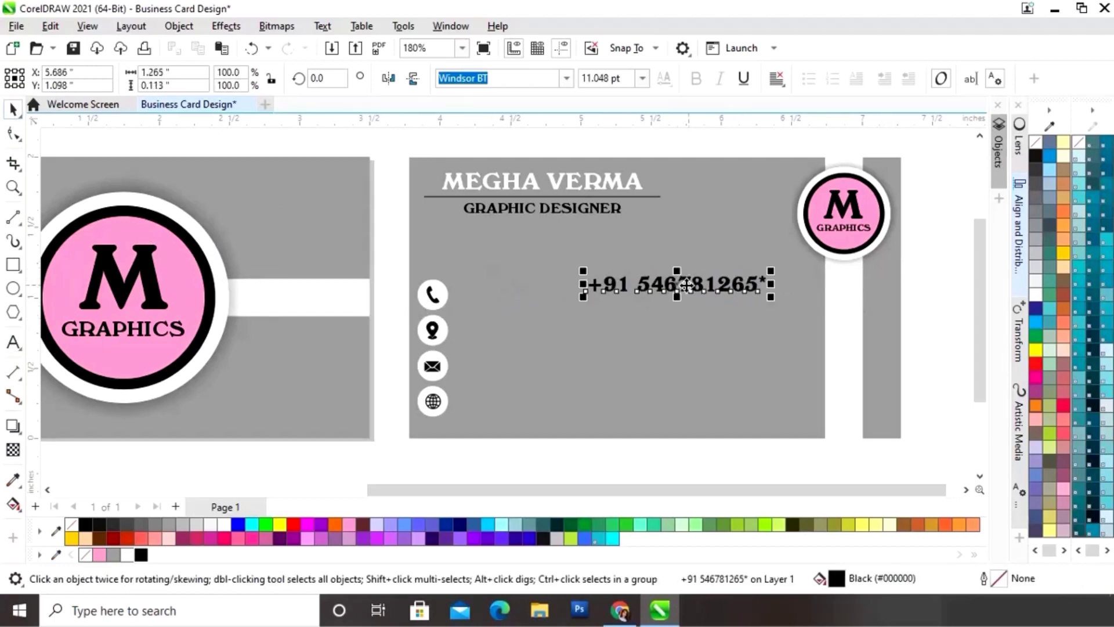
{"action": "left_click_drag", "start_coordinate": [686, 285], "coordinate": [569, 294]}
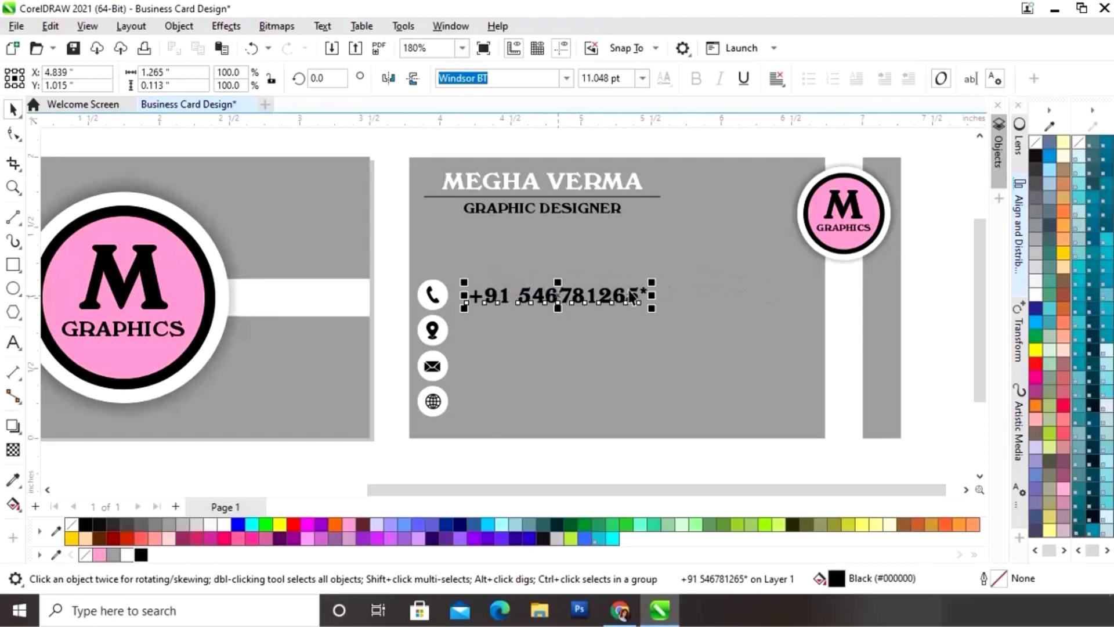
{"action": "left_click_drag", "start_coordinate": [651, 283], "coordinate": [644, 283]}
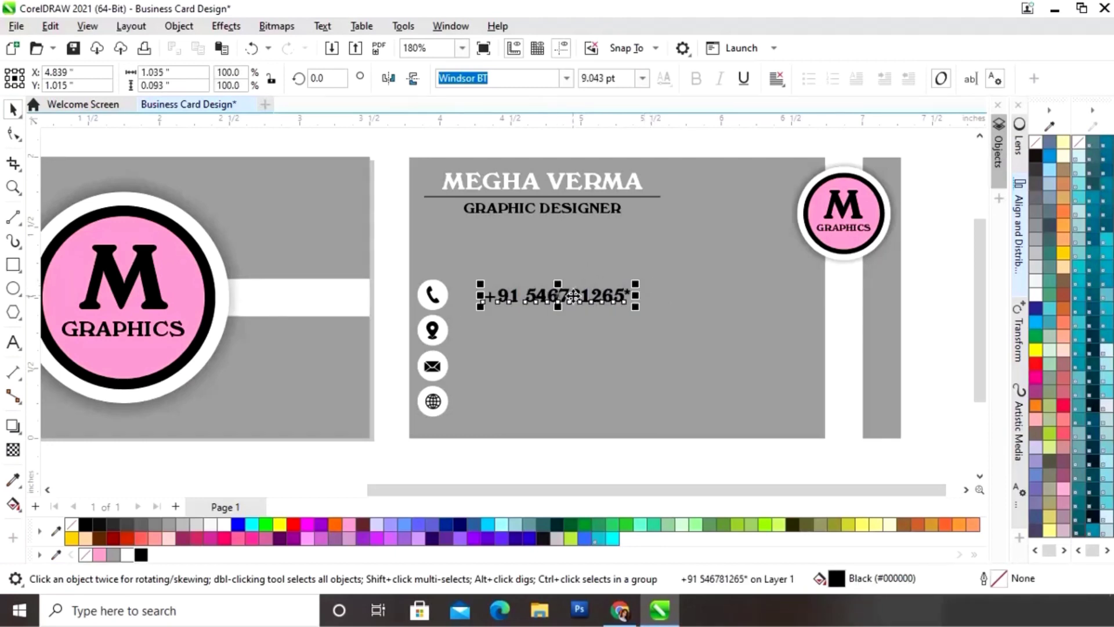
{"action": "left_click_drag", "start_coordinate": [571, 295], "coordinate": [552, 294]}
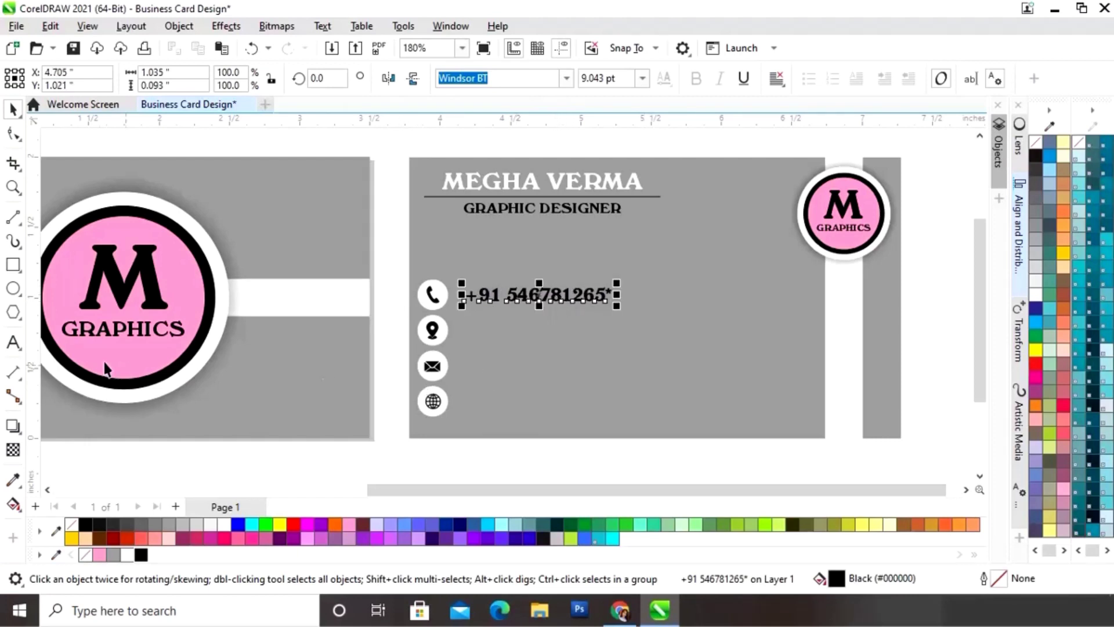
Step: Append the second phone number to the same line, separated by a comma
{"action": "left_click", "coordinate": [13, 343]}
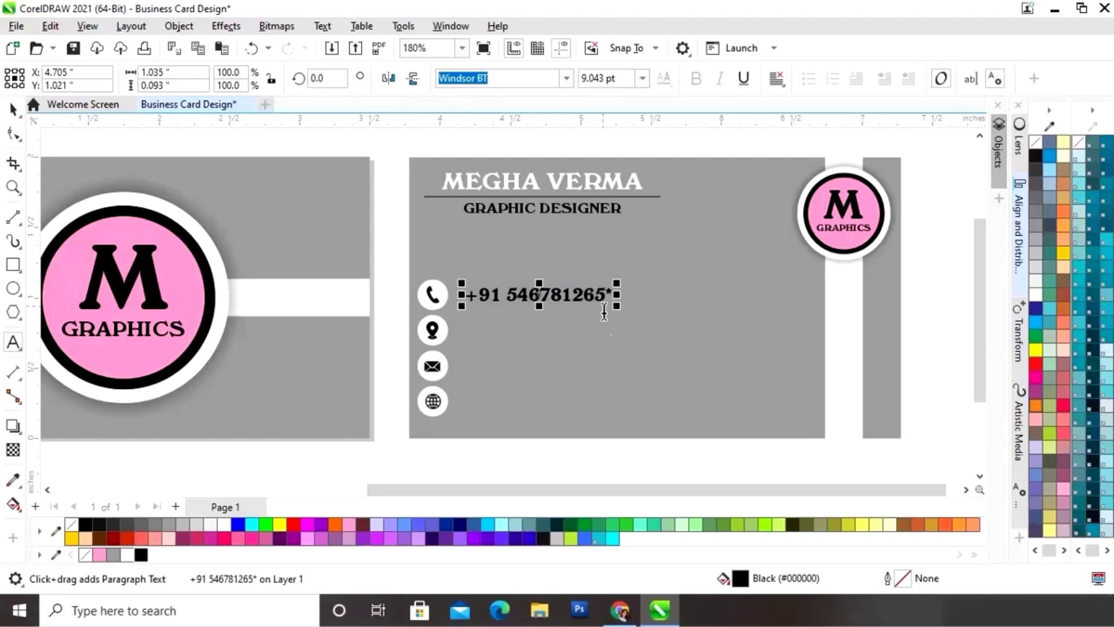
{"action": "type", "text": ", "}
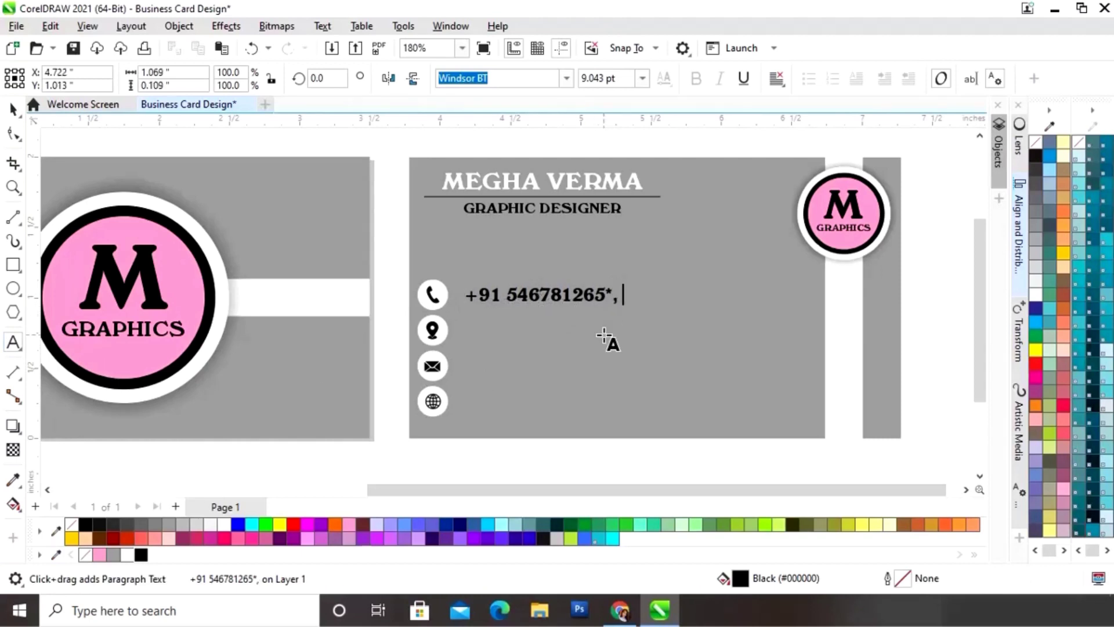
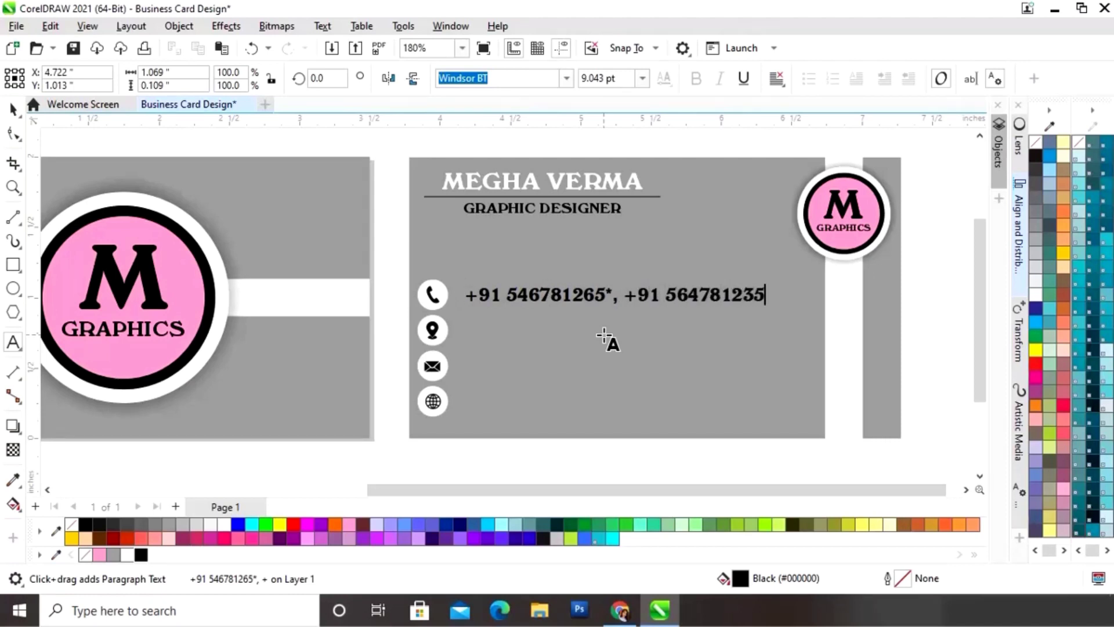
{"action": "type", "text": "*"}
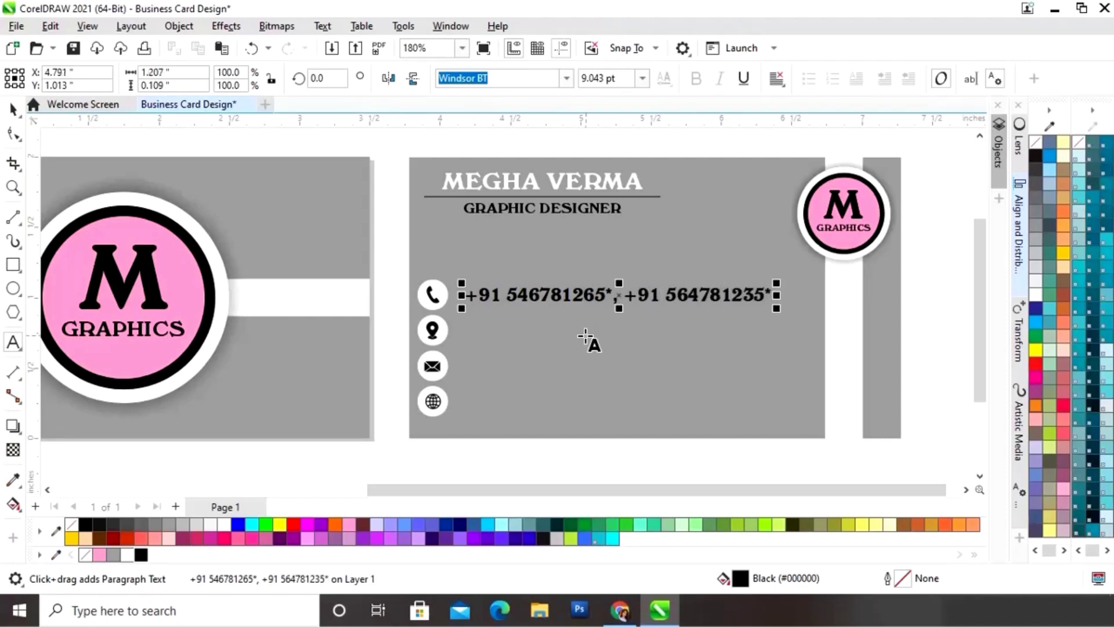
{"action": "left_click", "coordinate": [13, 109]}
{"action": "left_click", "coordinate": [404, 459]}
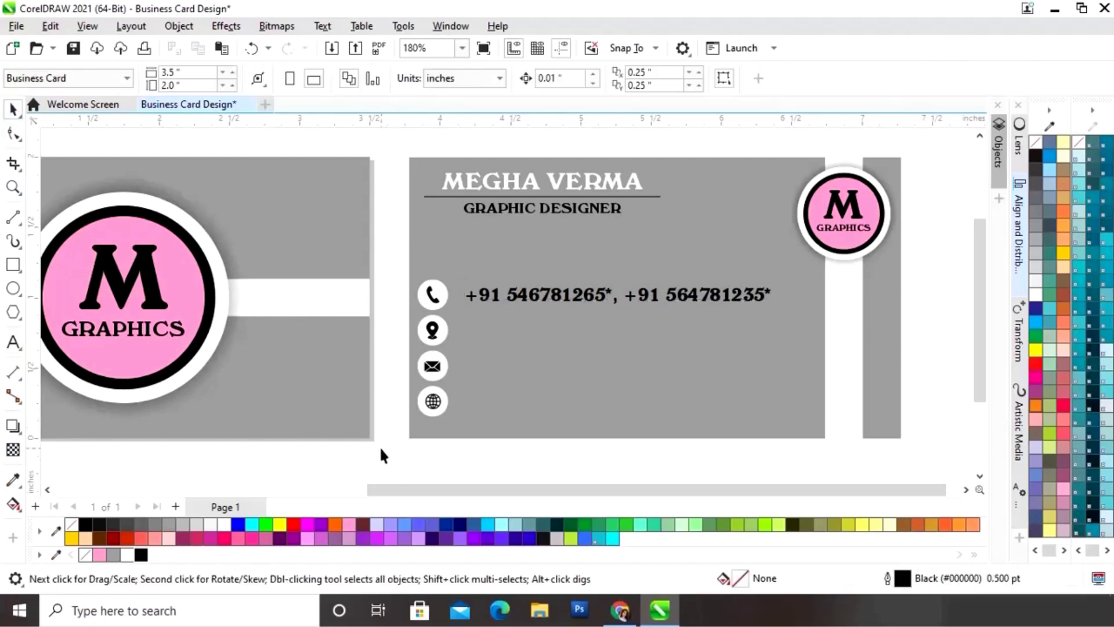
Step: Type 'Model Town New Delhi - 110064' and shrink it to a small line beside the pin icon
{"action": "left_click", "coordinate": [13, 343]}
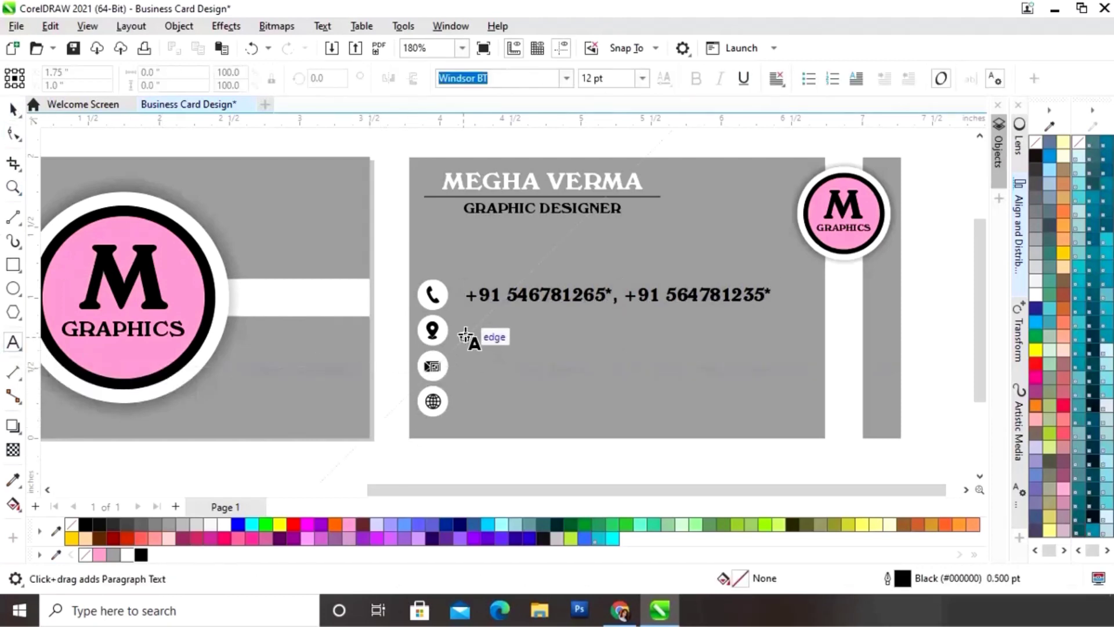
{"action": "left_click", "coordinate": [468, 332]}
{"action": "type", "text": "Mode"}
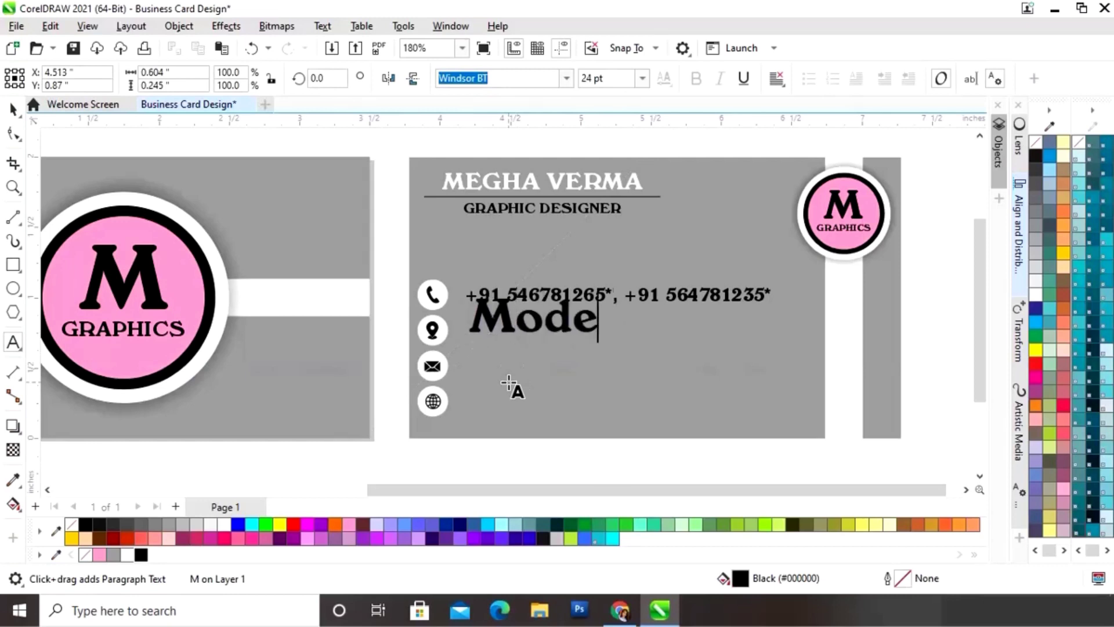
{"action": "type", "text": "l Town New De"}
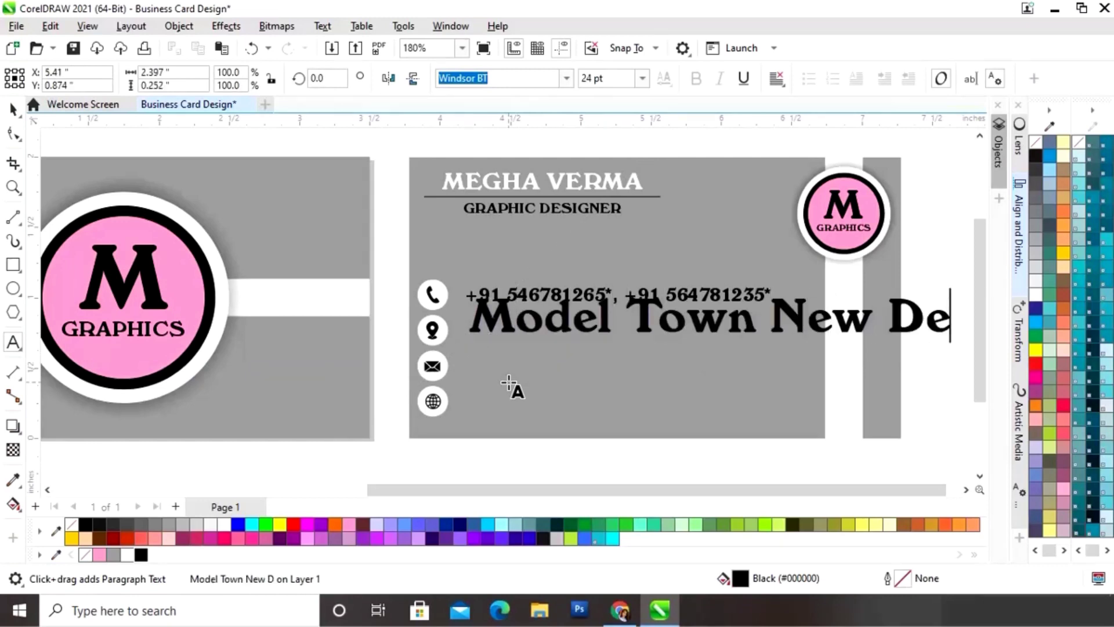
{"action": "type", "text": "lhi - 1100"}
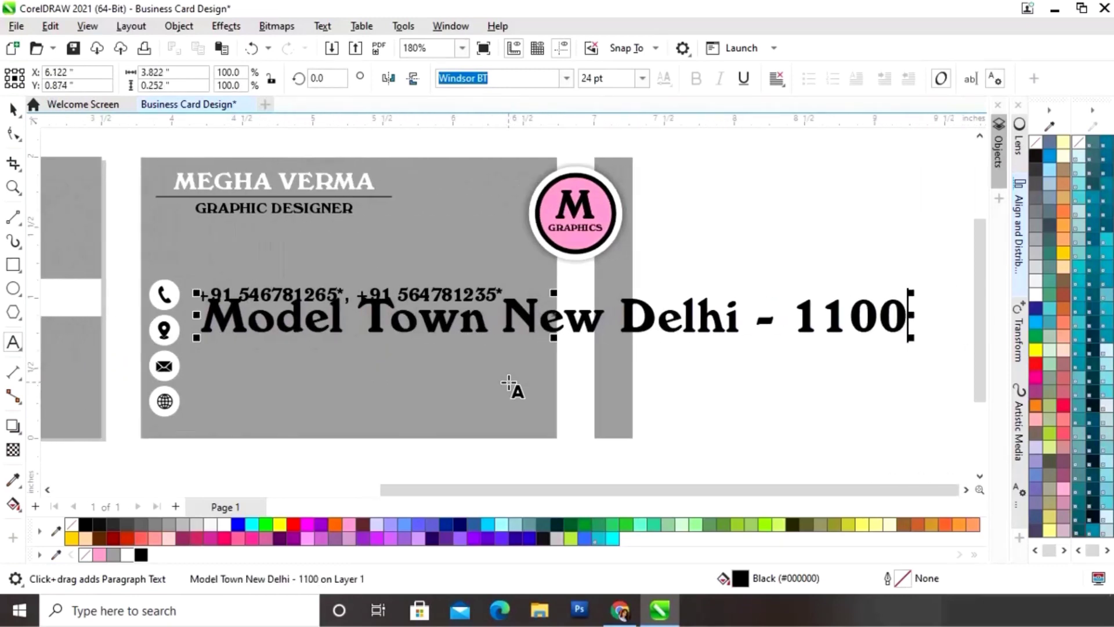
{"action": "type", "text": "64"}
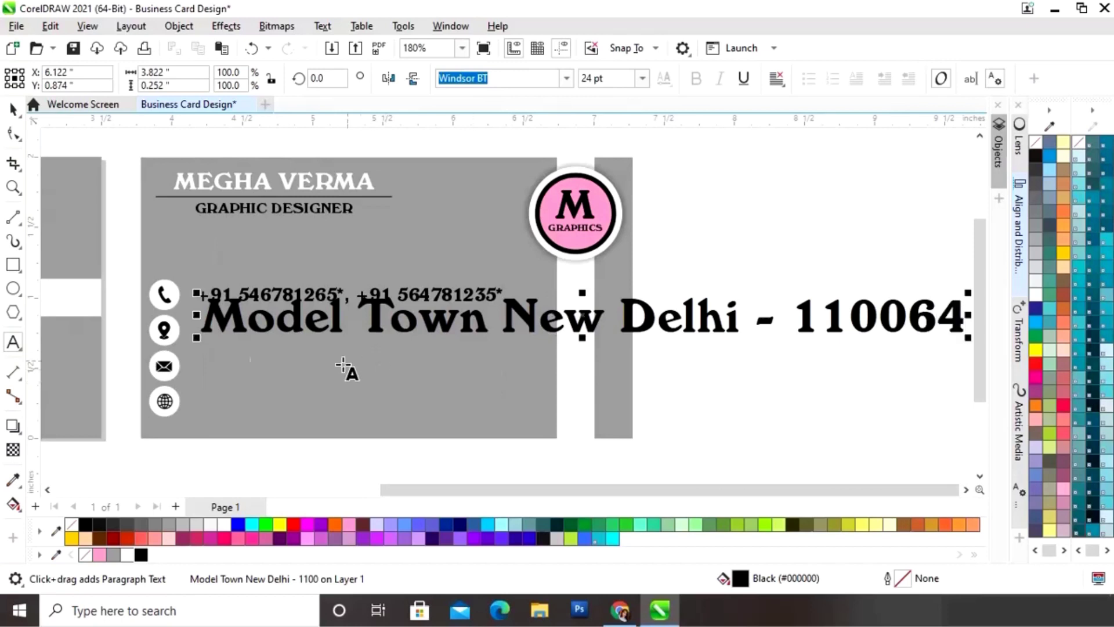
{"action": "left_click", "coordinate": [13, 109]}
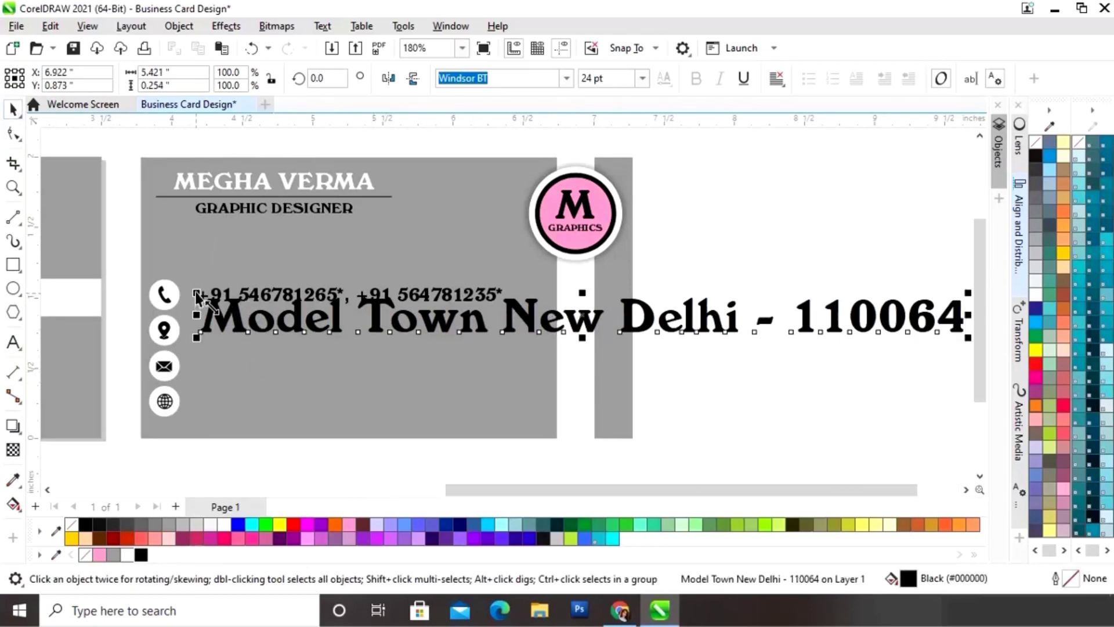
{"action": "left_click_drag", "start_coordinate": [196, 293], "coordinate": [313, 320]}
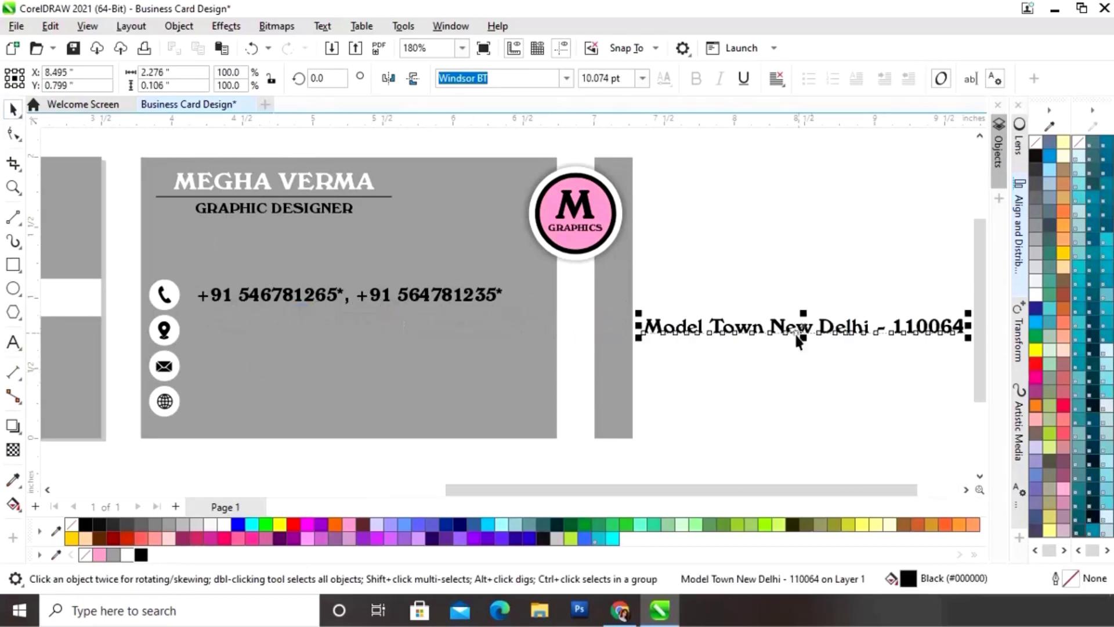
{"action": "left_click_drag", "start_coordinate": [804, 332], "coordinate": [360, 333]}
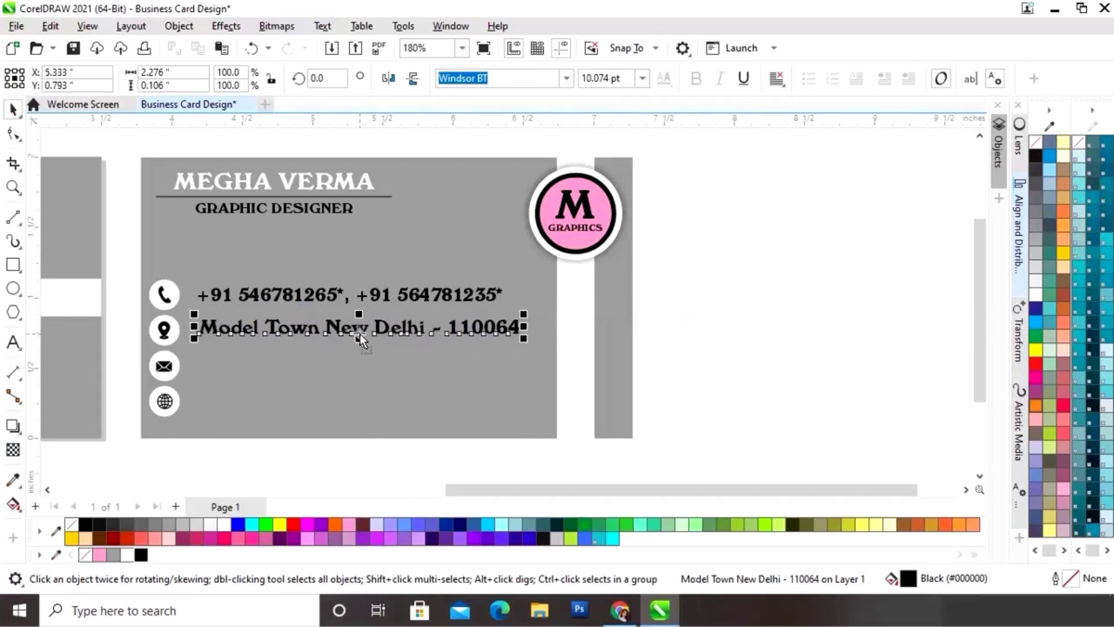
Step: Type the email address, scale it down and place it beside the envelope icon
{"action": "left_click", "coordinate": [13, 344]}
{"action": "left_click", "coordinate": [203, 378]}
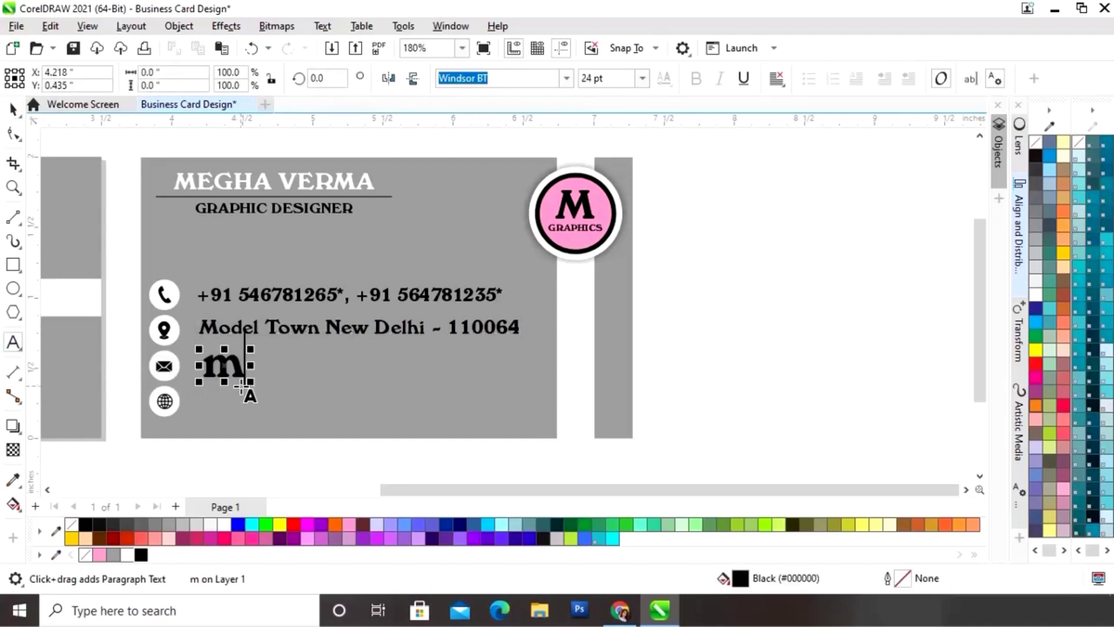
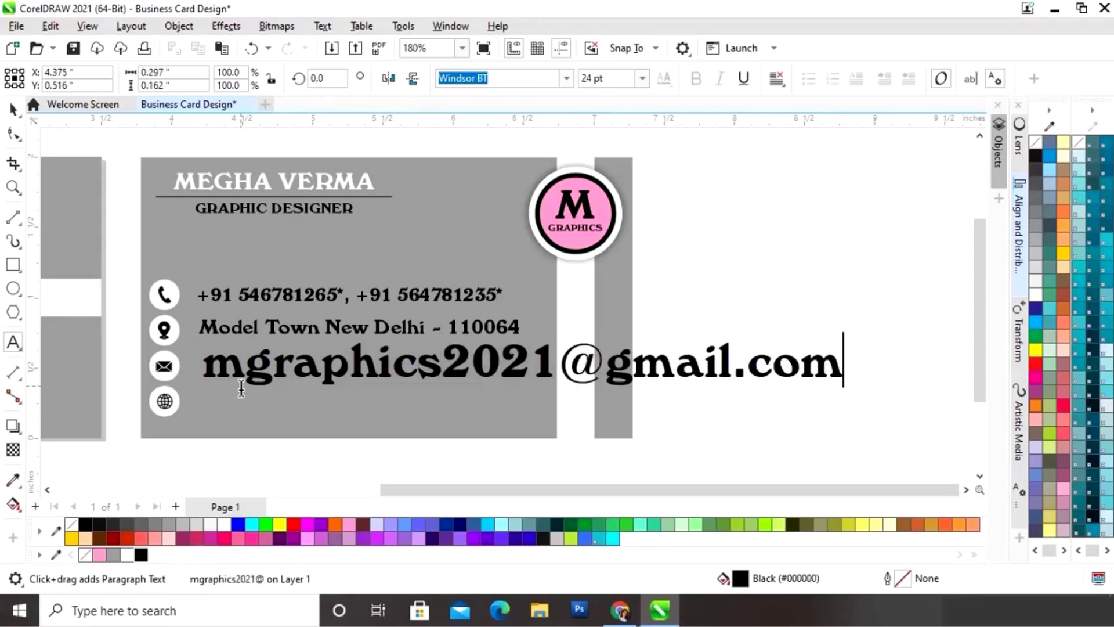
{"action": "key", "text": "Escape"}
{"action": "left_click", "coordinate": [13, 110]}
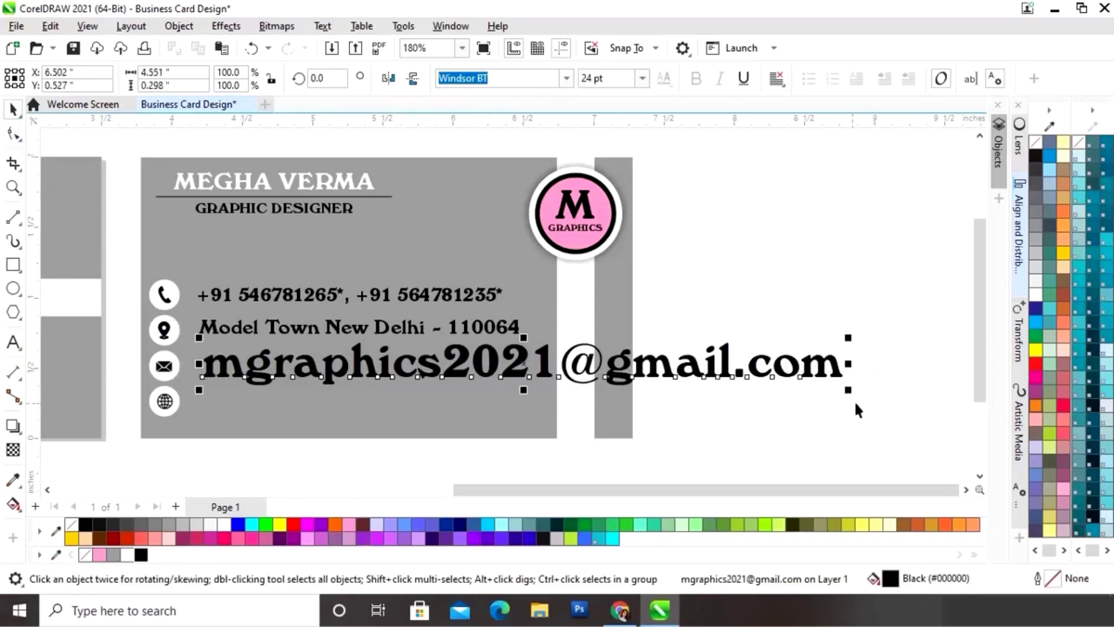
{"action": "left_click_drag", "start_coordinate": [848, 344], "coordinate": [721, 372]}
{"action": "left_click_drag", "start_coordinate": [333, 376], "coordinate": [329, 367]}
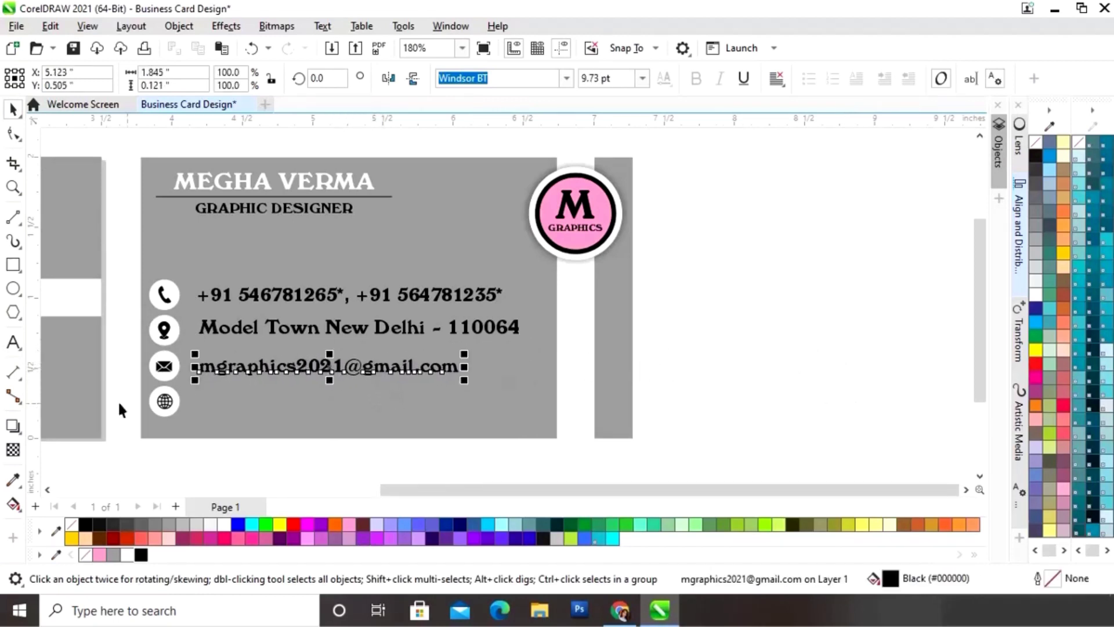
{"action": "left_click", "coordinate": [13, 343]}
{"action": "left_click", "coordinate": [210, 413]}
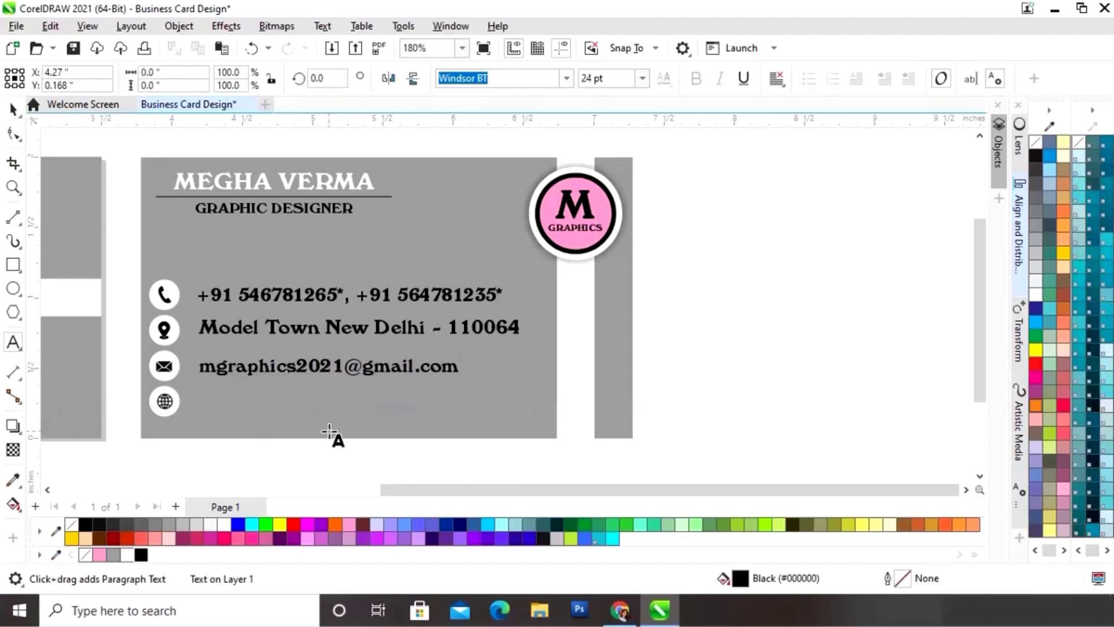
{"action": "type", "text": "www.yourwebsite."}
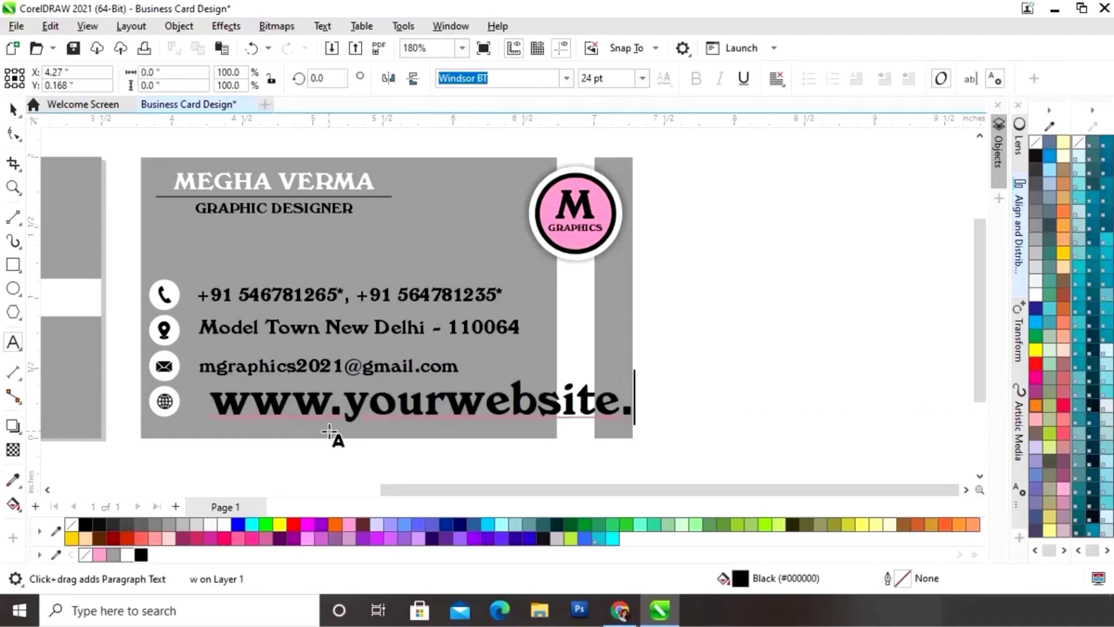
{"action": "type", "text": "com"}
{"action": "key", "text": "ctrl+space"}
{"action": "left_click_drag", "start_coordinate": [721, 385], "coordinate": [489, 409]}
{"action": "left_click_drag", "start_coordinate": [360, 406], "coordinate": [336, 402]}
{"action": "left_click", "coordinate": [642, 79]}
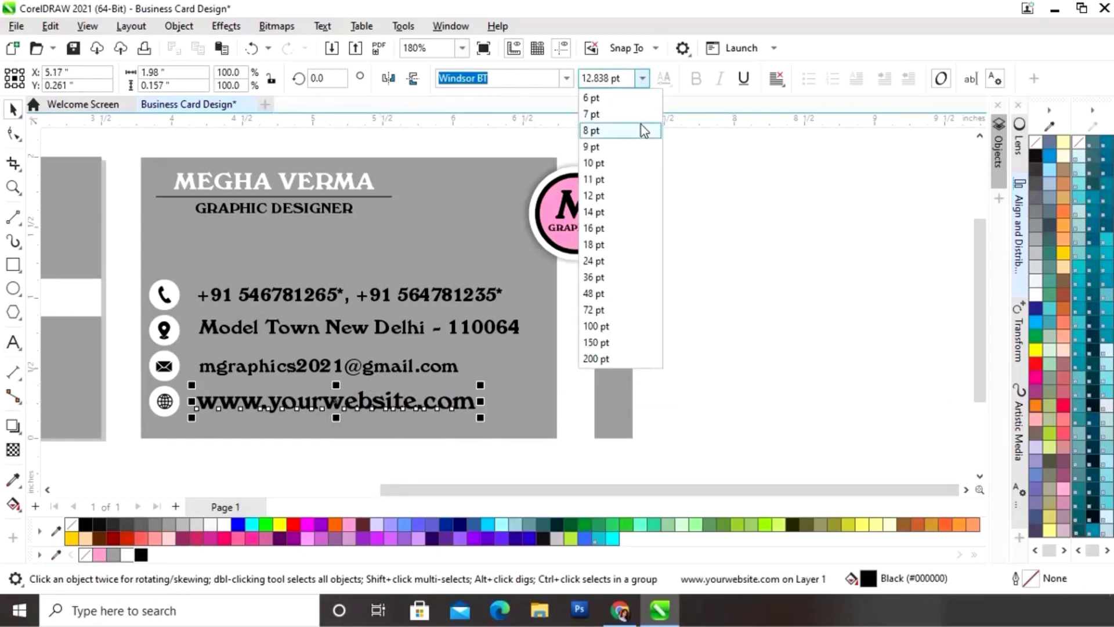
Step: Set the website, email, address and phone text each to 10 pt from the font-size list
{"action": "left_click", "coordinate": [615, 164]}
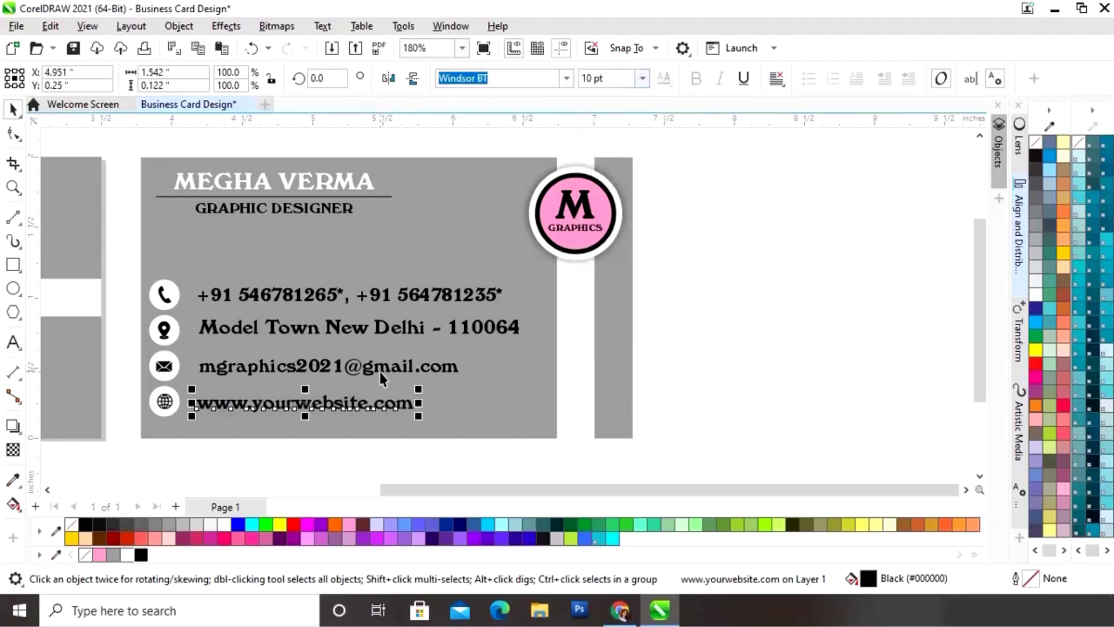
{"action": "left_click", "coordinate": [379, 369]}
{"action": "left_click", "coordinate": [641, 79]}
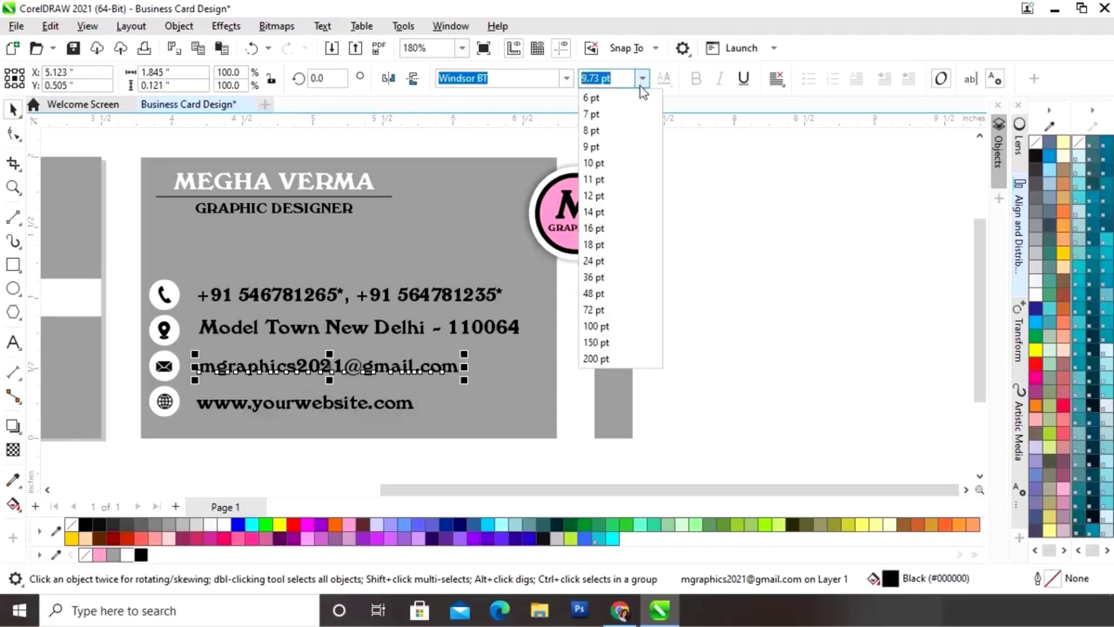
{"action": "left_click", "coordinate": [601, 164]}
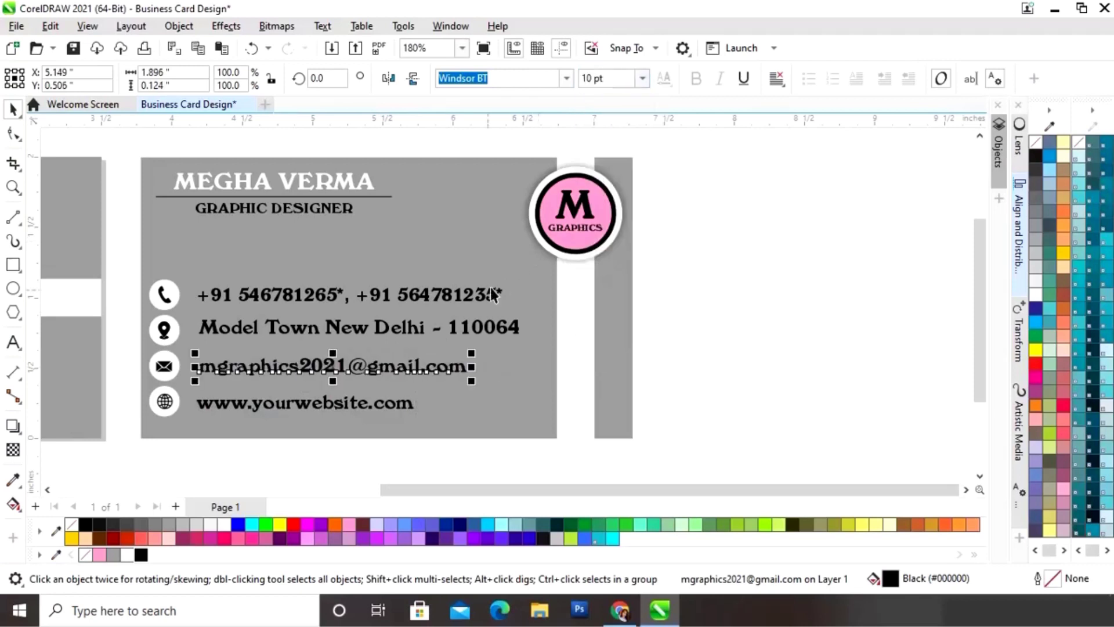
{"action": "left_click", "coordinate": [469, 328]}
{"action": "left_click", "coordinate": [641, 78]}
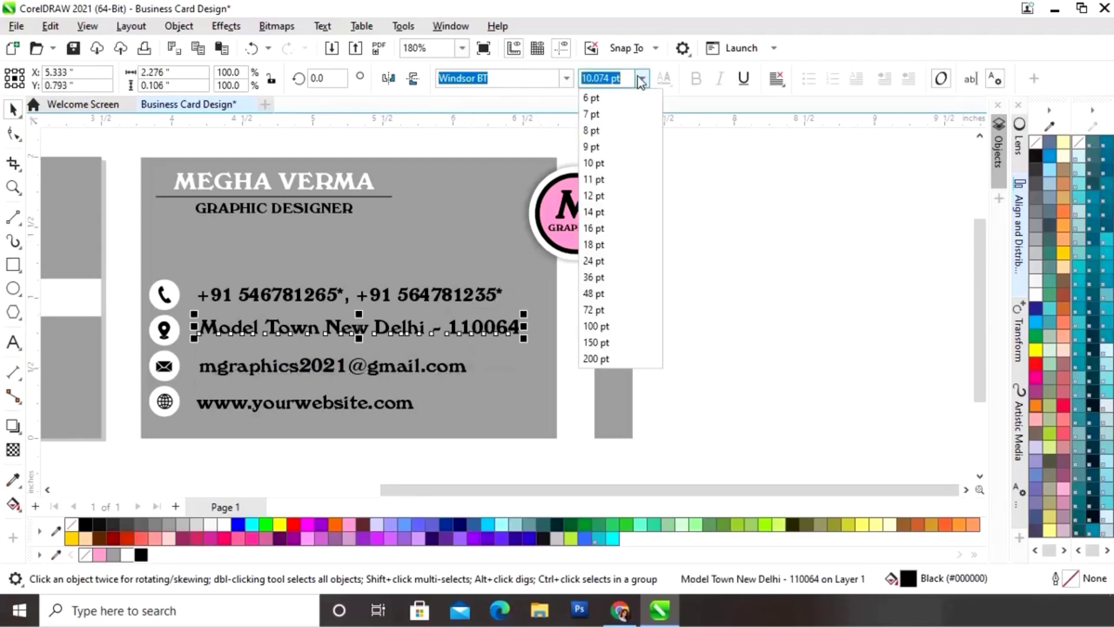
{"action": "left_click", "coordinate": [601, 164]}
{"action": "left_click", "coordinate": [435, 297]}
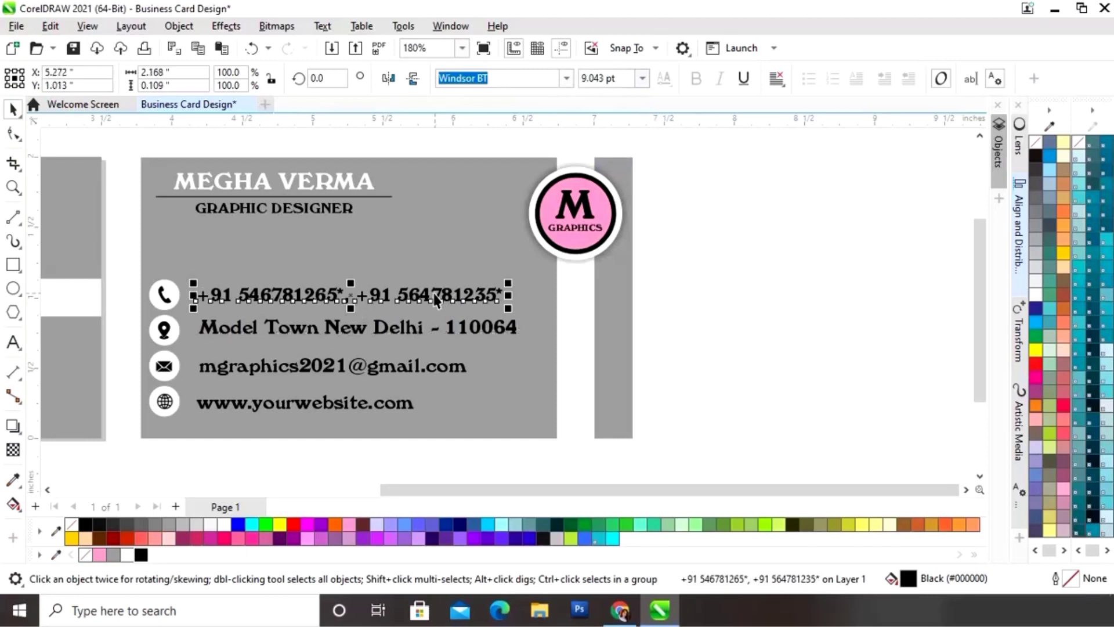
{"action": "left_click", "coordinate": [642, 79]}
{"action": "left_click", "coordinate": [609, 166]}
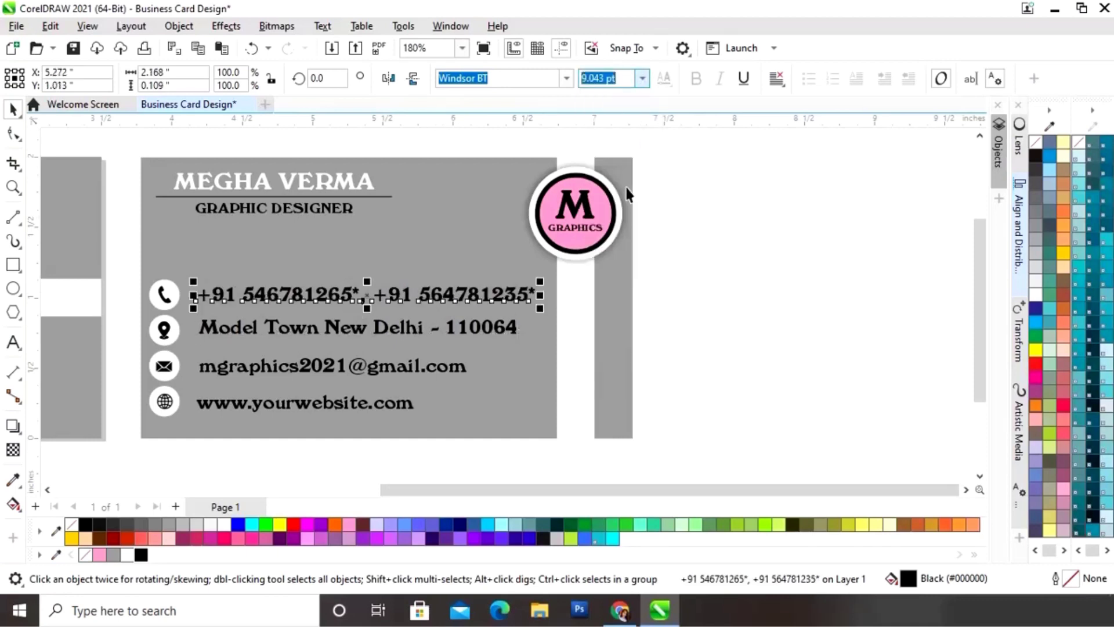
{"action": "left_click", "coordinate": [752, 269]}
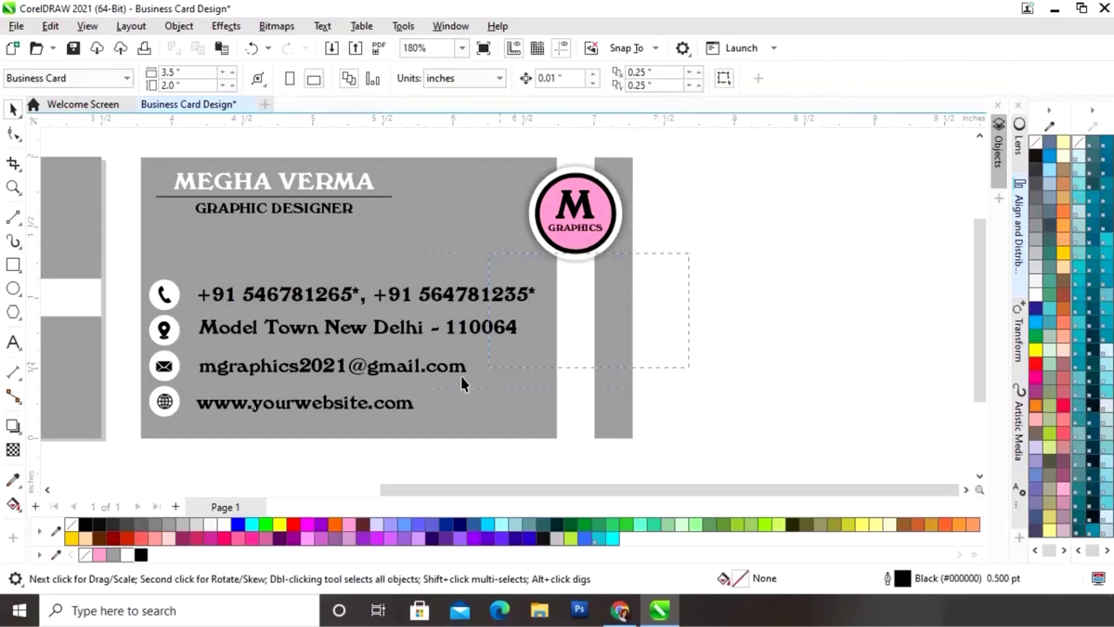
Step: Left-align the four contact text lines using Align and Distribute
{"action": "left_click_drag", "start_coordinate": [224, 435], "coordinate": [194, 440]}
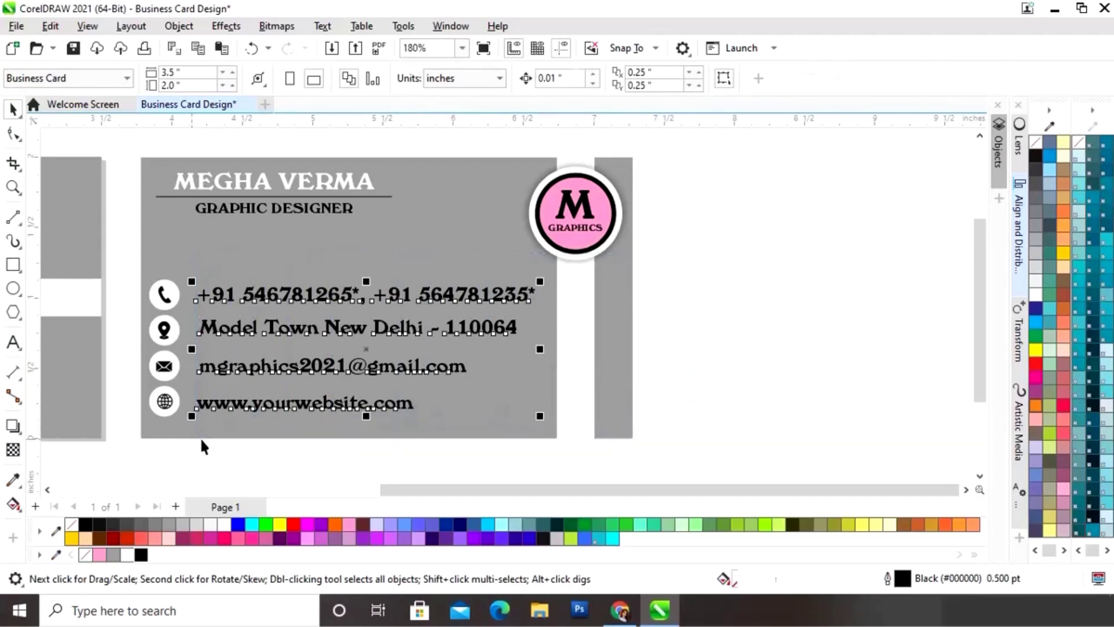
{"action": "left_click", "coordinate": [1018, 242]}
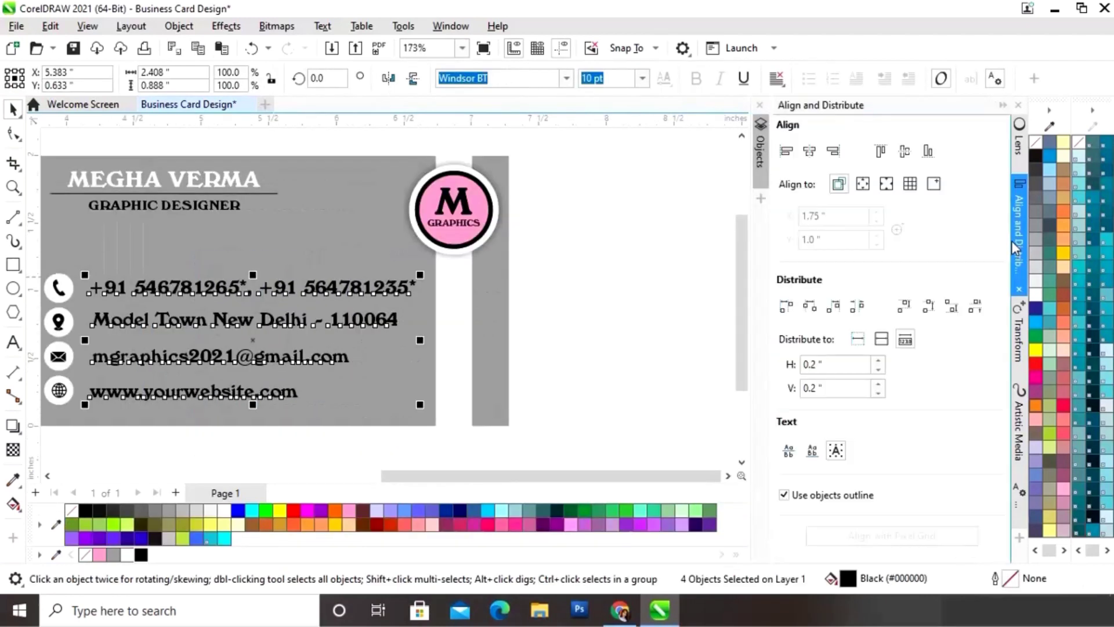
{"action": "left_click", "coordinate": [787, 154]}
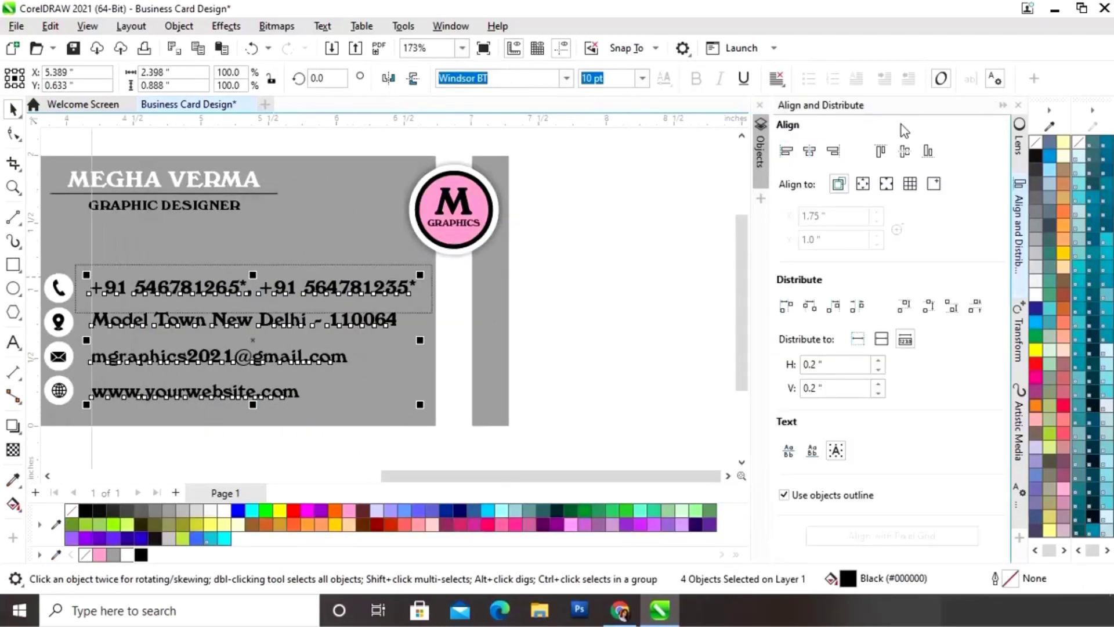
{"action": "left_click", "coordinate": [1003, 106]}
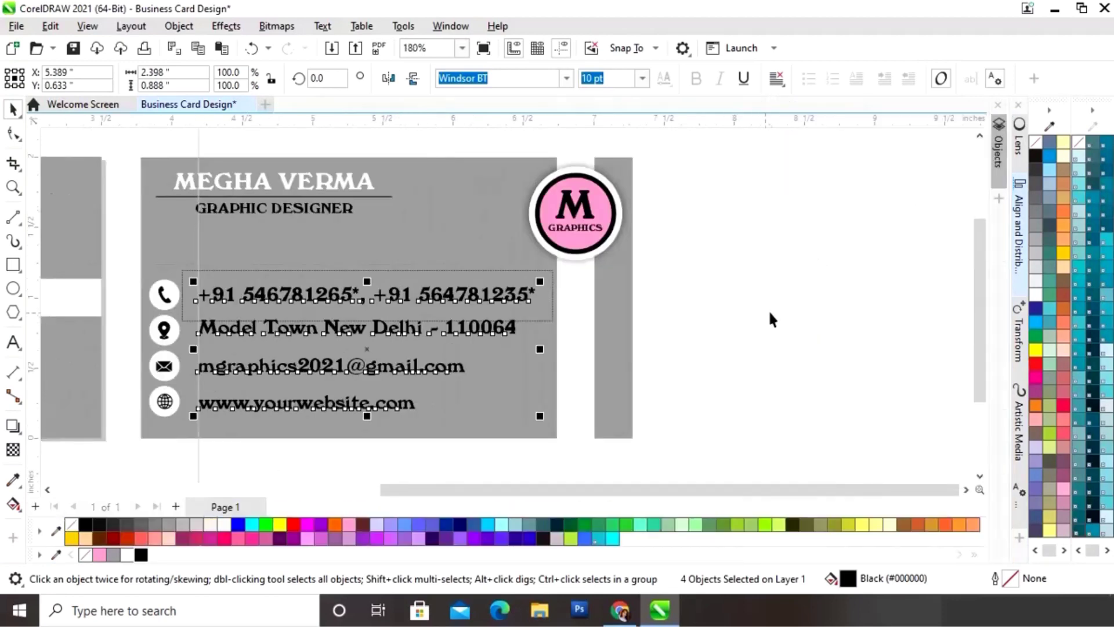
Step: Deselect everything and show a full-screen F9 preview of both card sides
{"action": "left_click", "coordinate": [753, 323]}
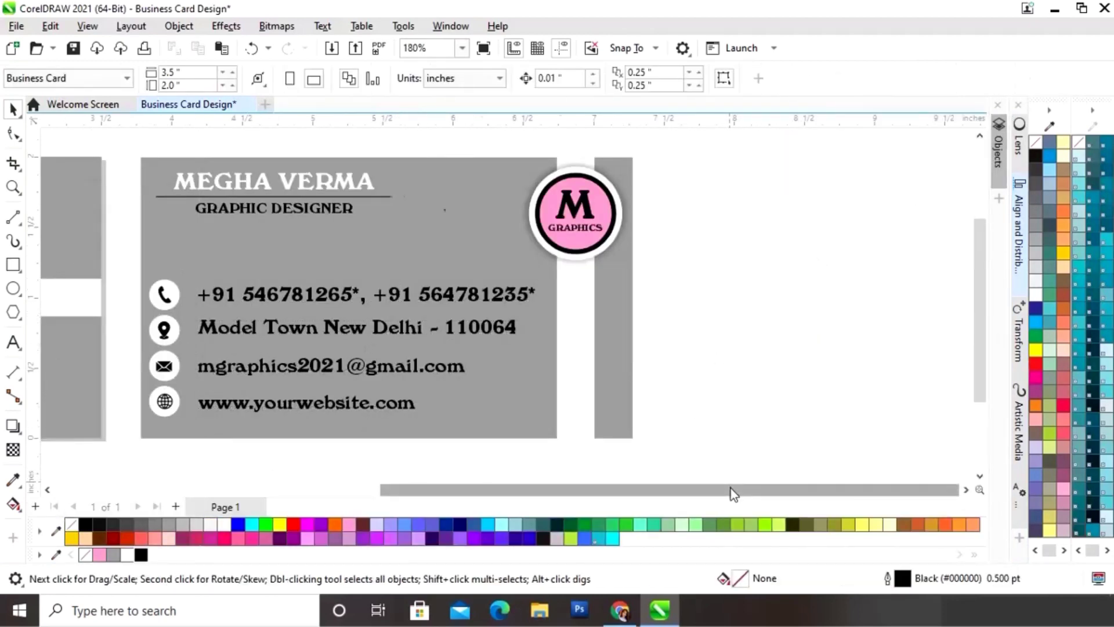
{"action": "left_click_drag", "start_coordinate": [731, 489], "coordinate": [725, 494]}
{"action": "key", "text": "F9"}
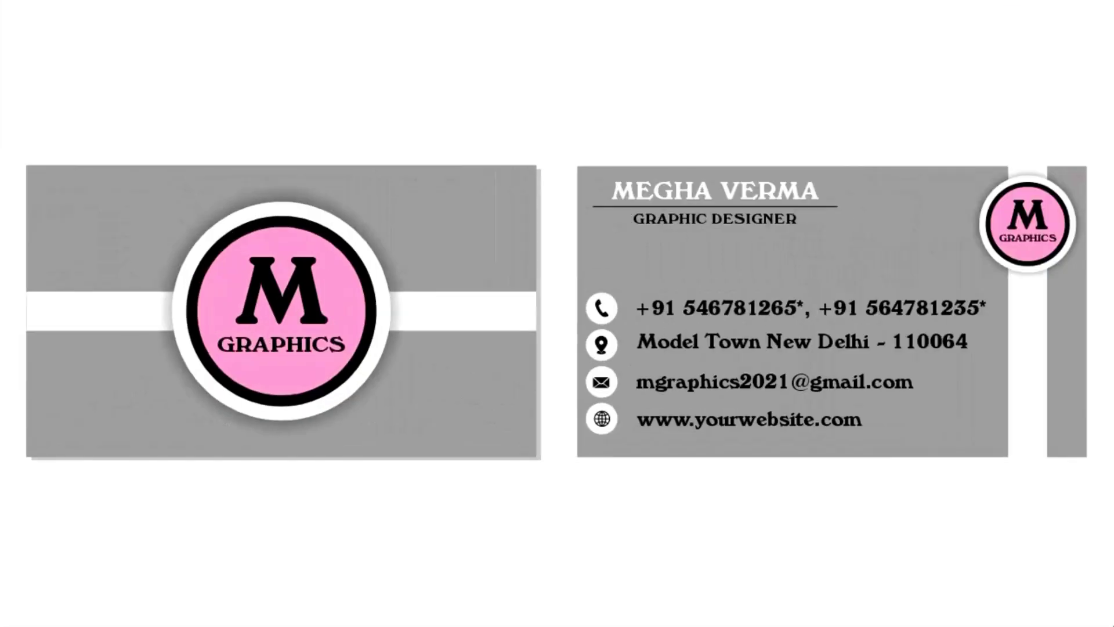